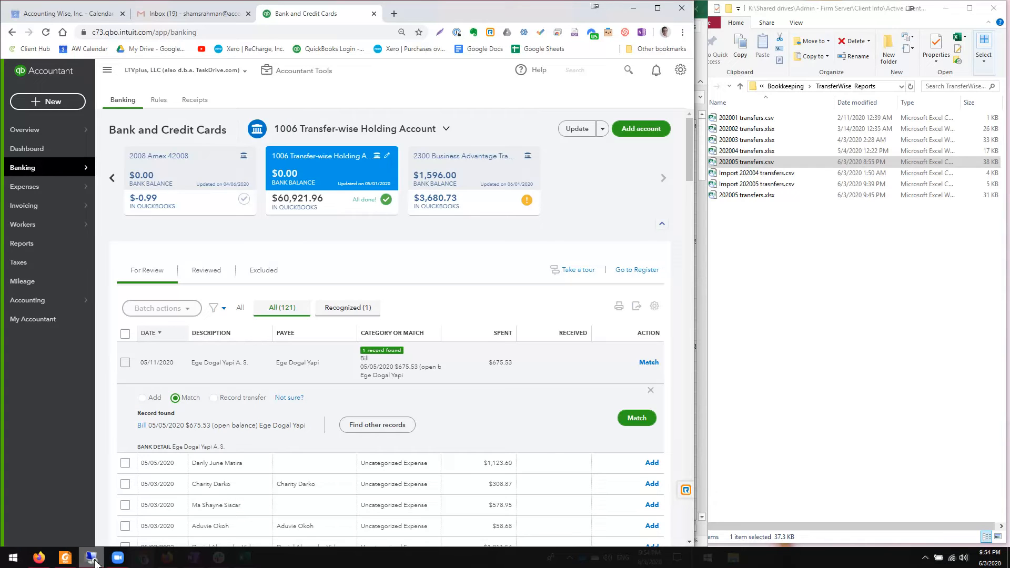
- Circle columns E and O (Name) of the 202005 transfers sheet with freehand annotations, and undo both marks
left_click(244, 557)
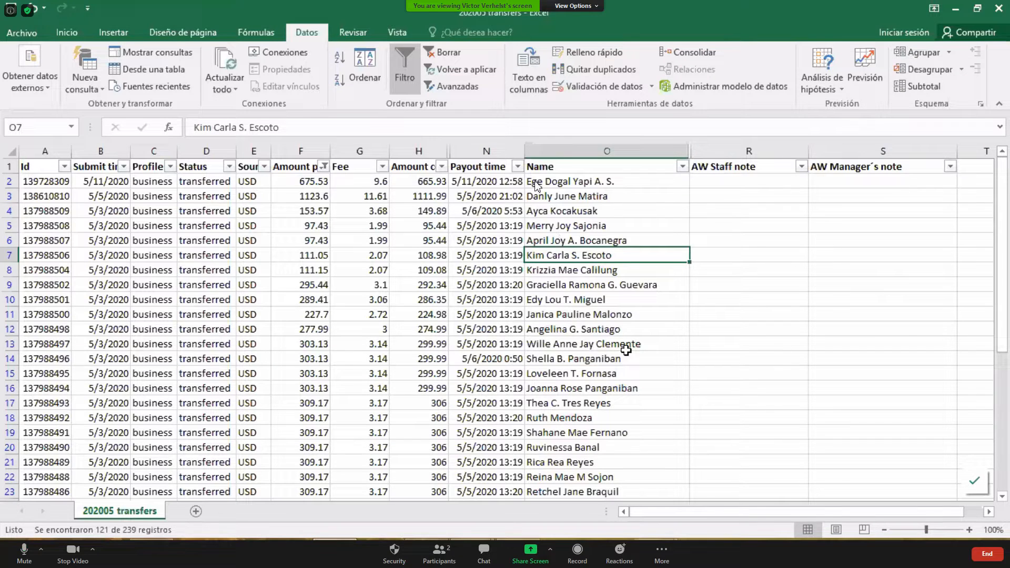
mouse_move(510, 167)
left_mouse_down()
mouse_move(508, 479)
mouse_move(683, 458)
mouse_move(689, 174)
mouse_move(675, 167)
left_mouse_up()
mouse_move(242, 153)
left_mouse_down()
mouse_move(223, 457)
mouse_move(285, 399)
mouse_move(303, 152)
mouse_move(239, 186)
left_mouse_up()
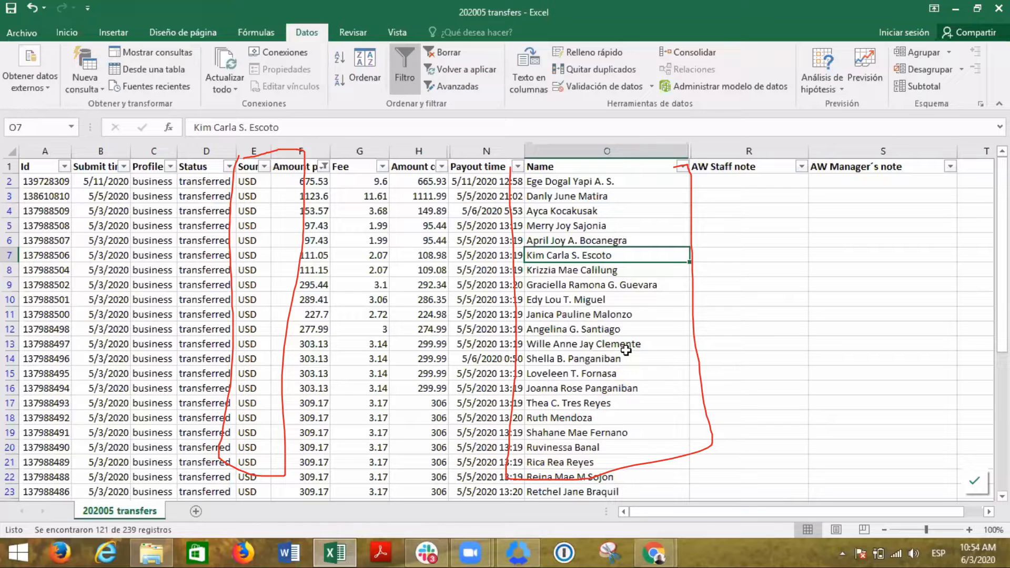
key("ctrl+z")
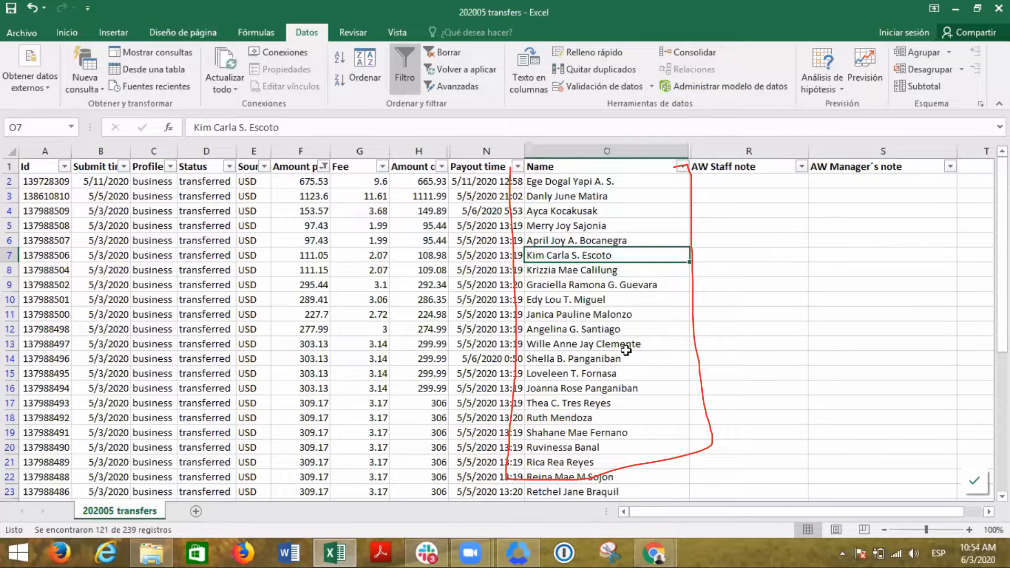
key("ctrl+z")
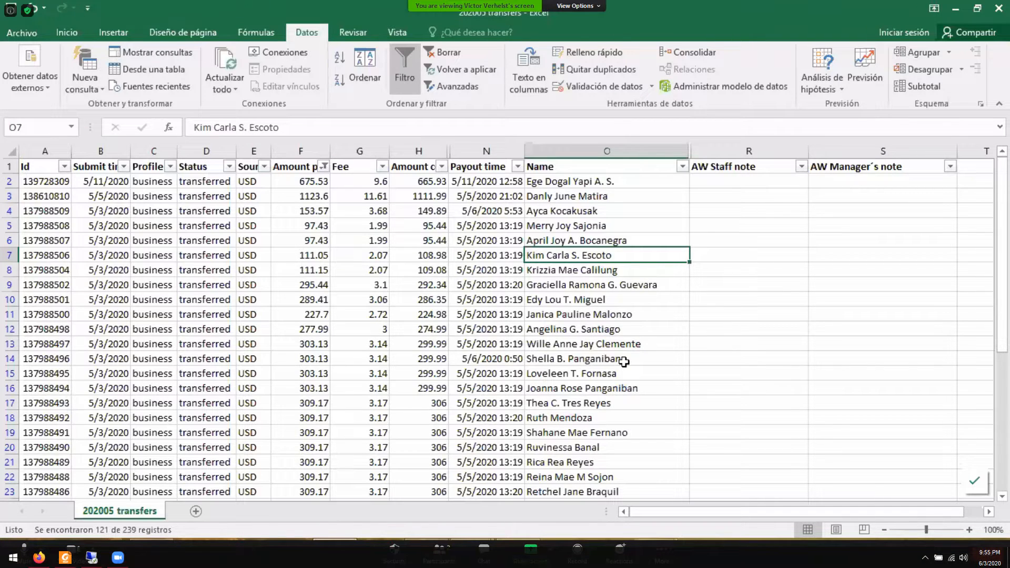
left_click(577, 6)
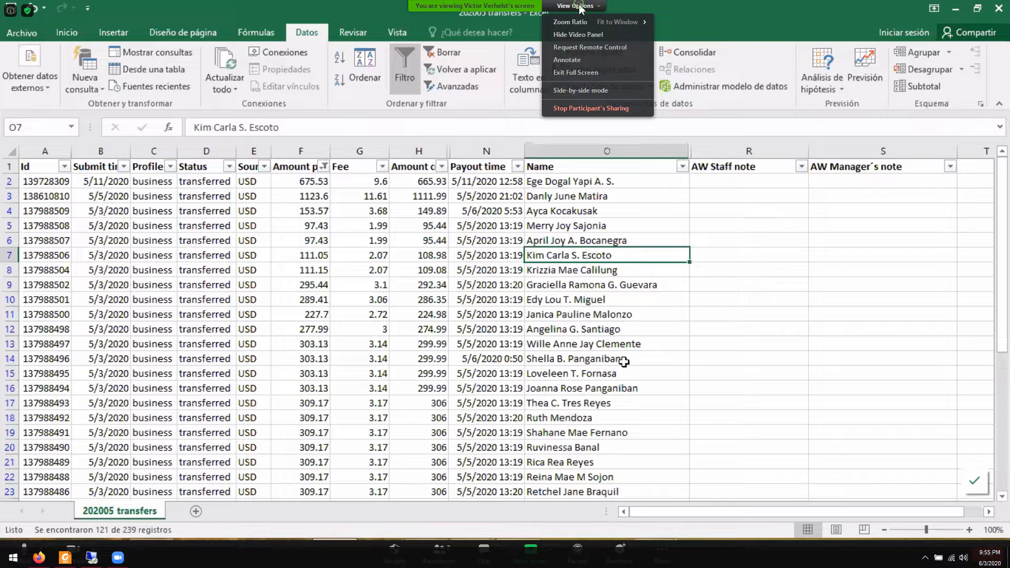
left_click(750, 389)
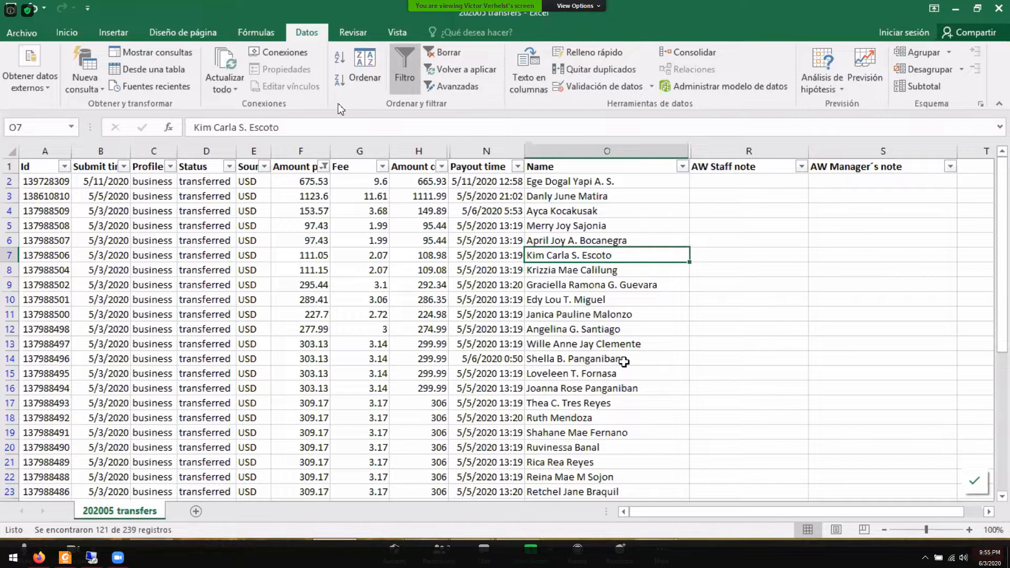
left_click(578, 6)
mouse_move(570, 21)
left_click(681, 21)
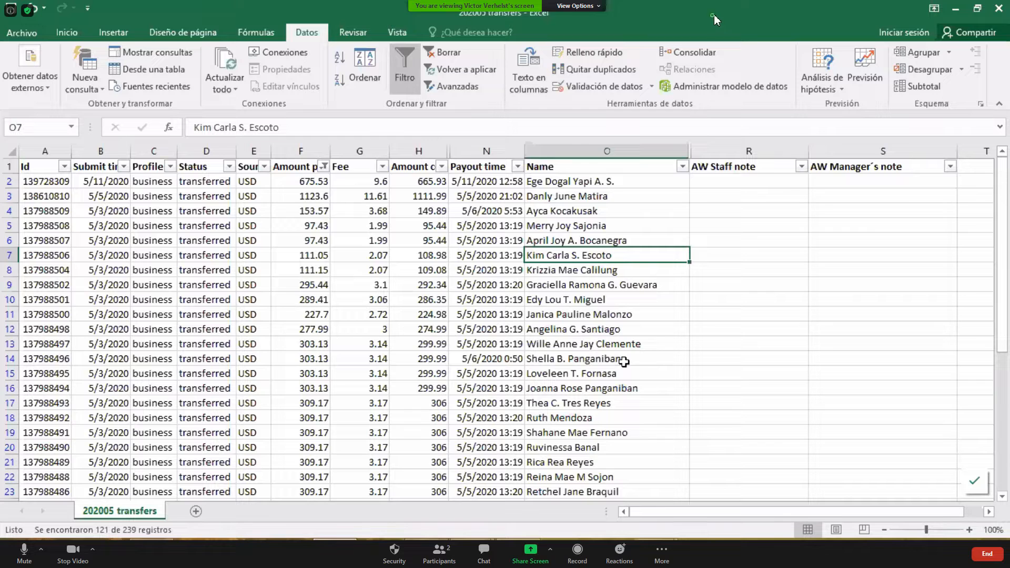
- Exit the full-screen view of the shared meeting screen and return to full screen
left_click(582, 5)
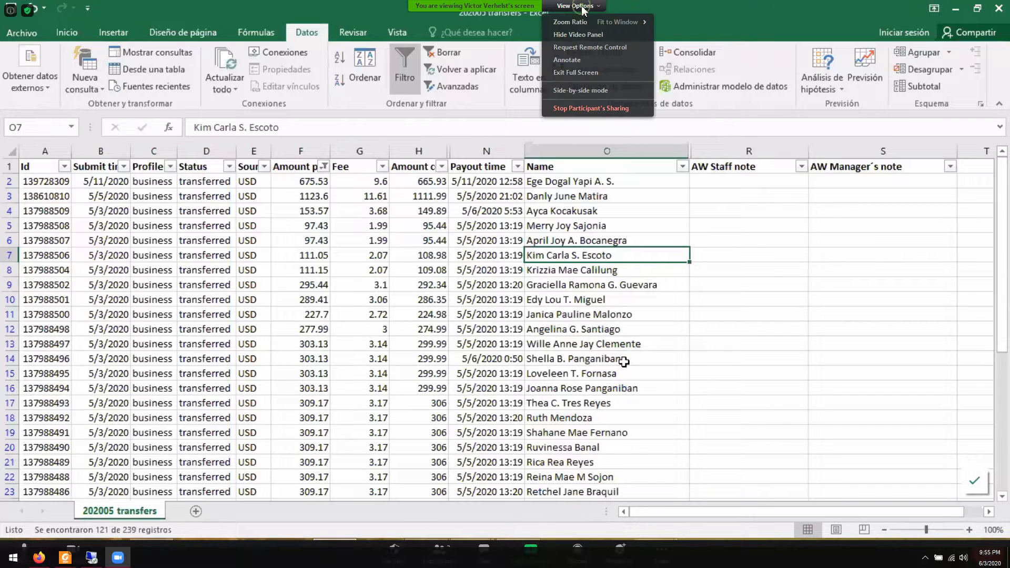
left_click(588, 77)
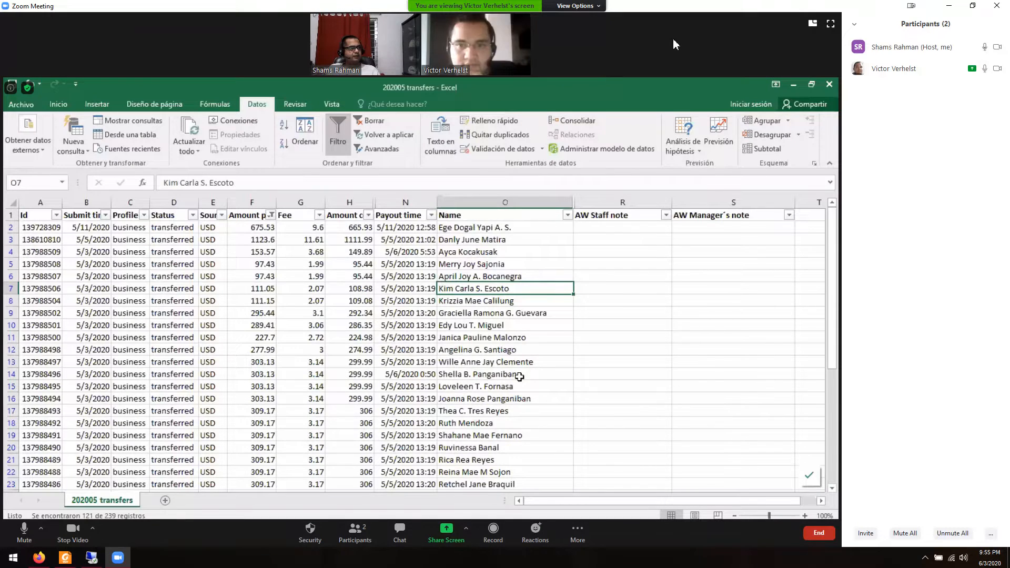
left_click(829, 24)
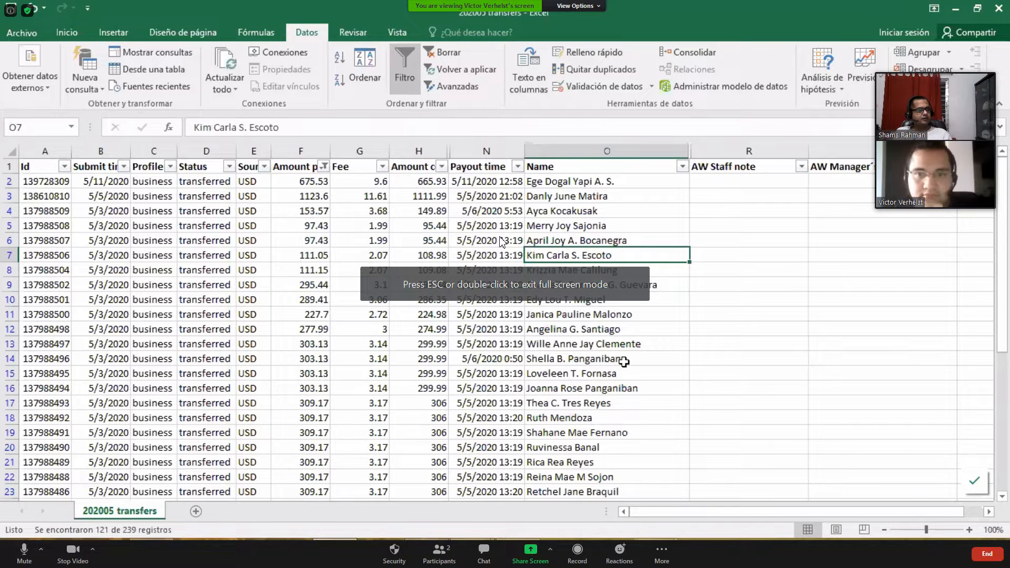
left_click(577, 6)
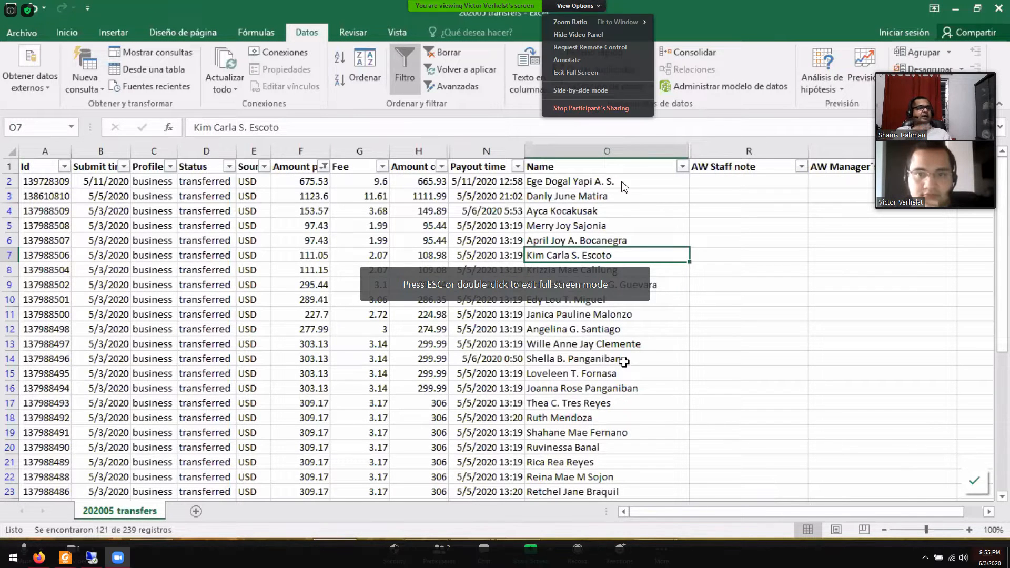
left_click(582, 123)
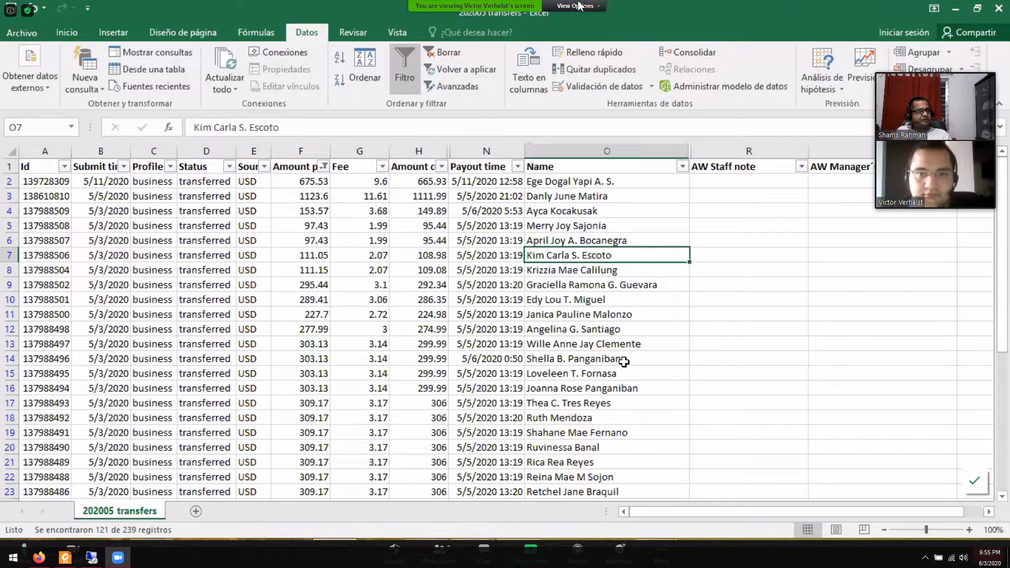
- Switch to the remote desktop's 202005 transfers.csv workbook and widen the Target currency column to show its full header
left_click(98, 557)
left_click(480, 304)
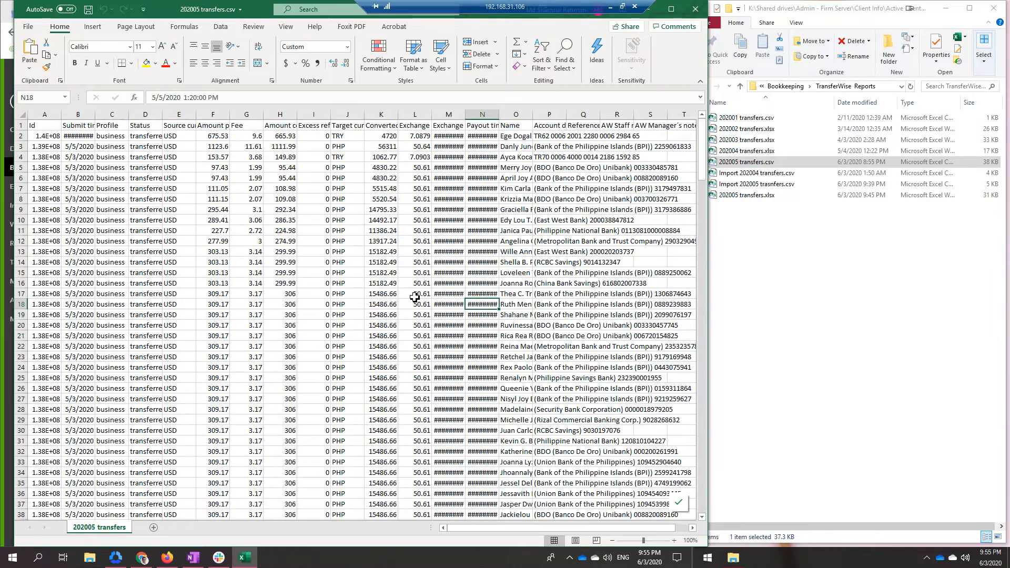
left_click_drag(368, 156, 362, 149)
left_click_drag(364, 114, 413, 114)
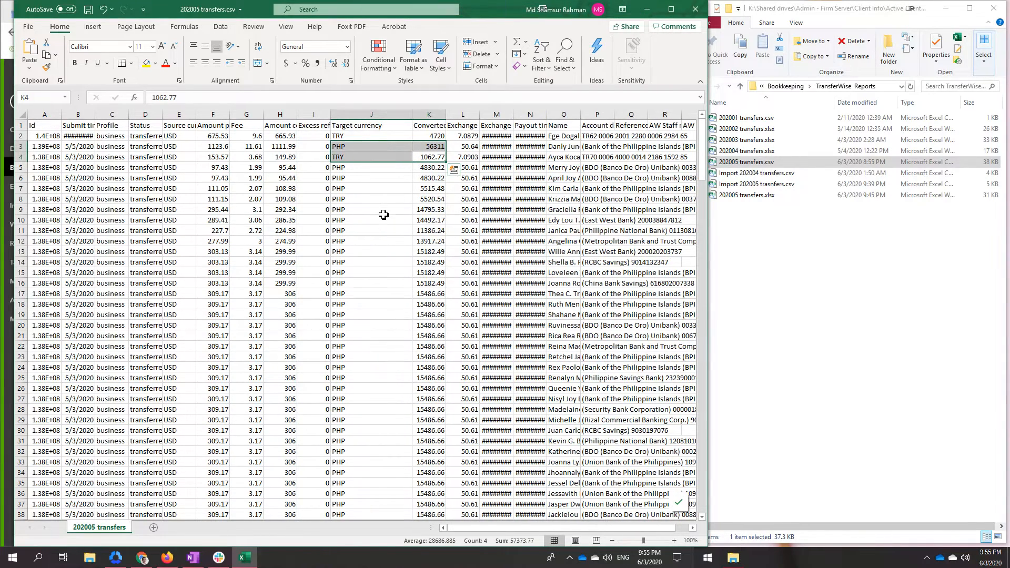
left_click(383, 215)
left_click(369, 136)
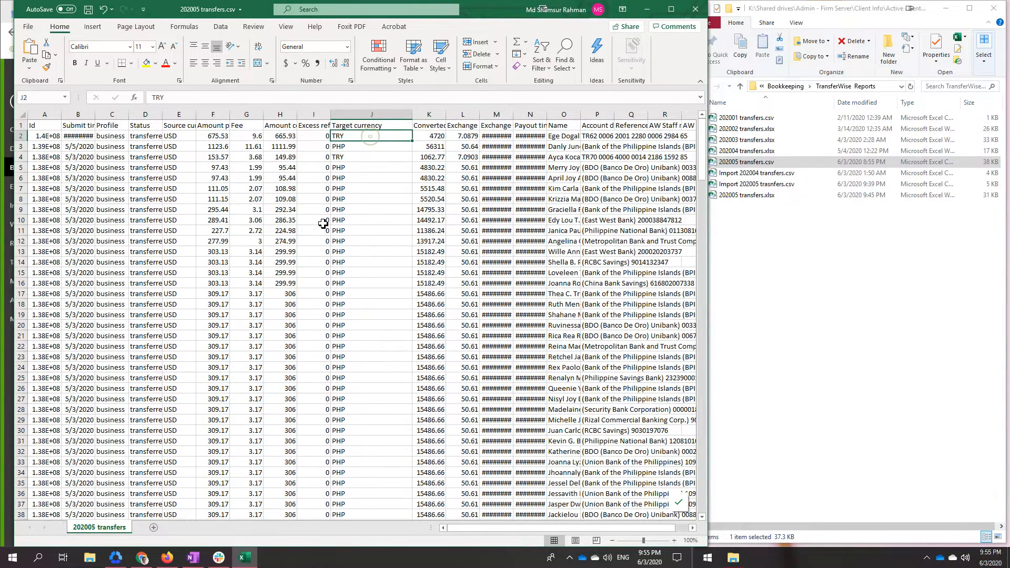
- Turn on header filters, examine the currency codes offered by the Target currency filter, and return to the shared Zoom screen
left_click(221, 27)
left_click(439, 53)
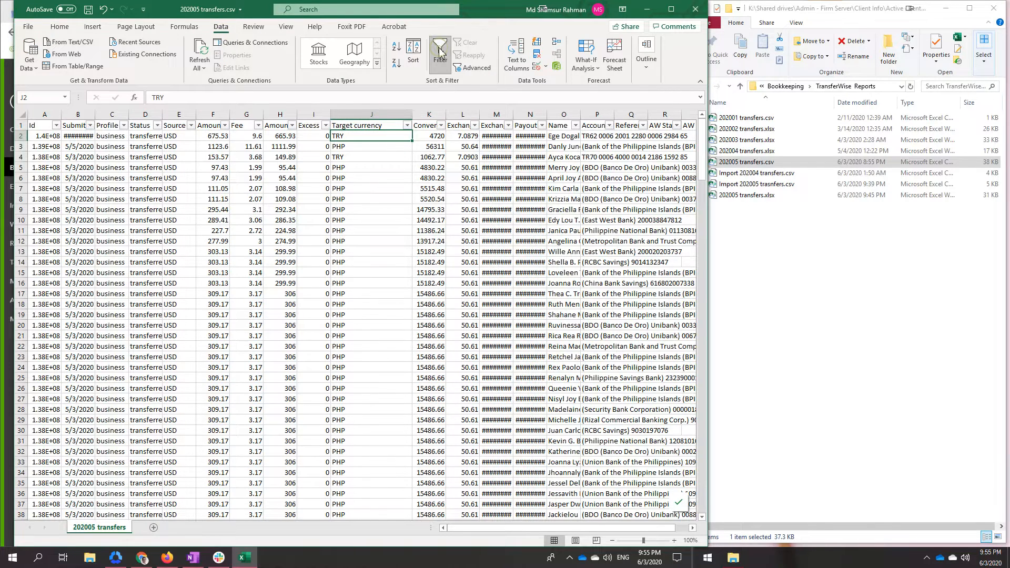
left_click(406, 125)
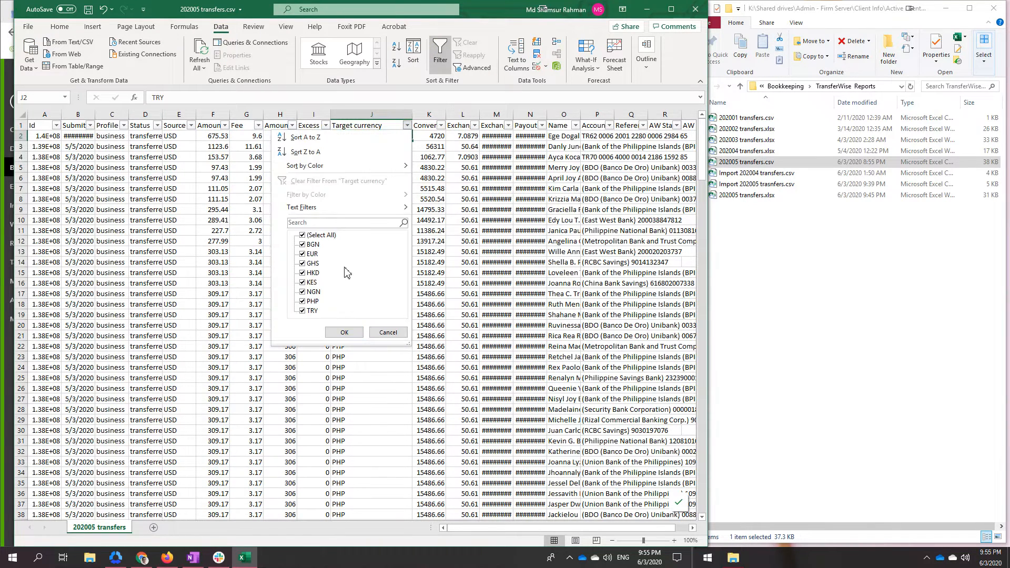
left_click(322, 236)
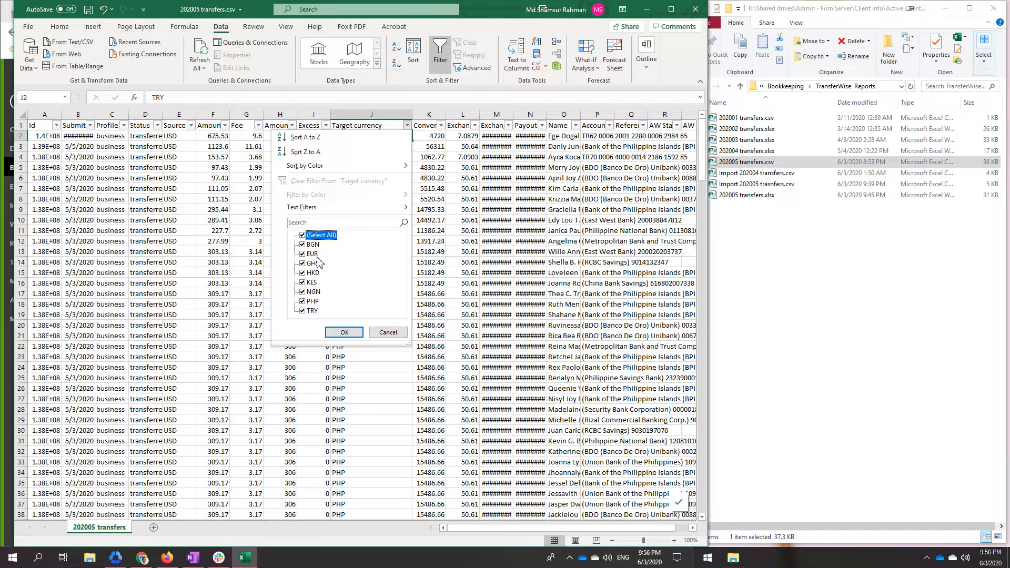
left_click(386, 333)
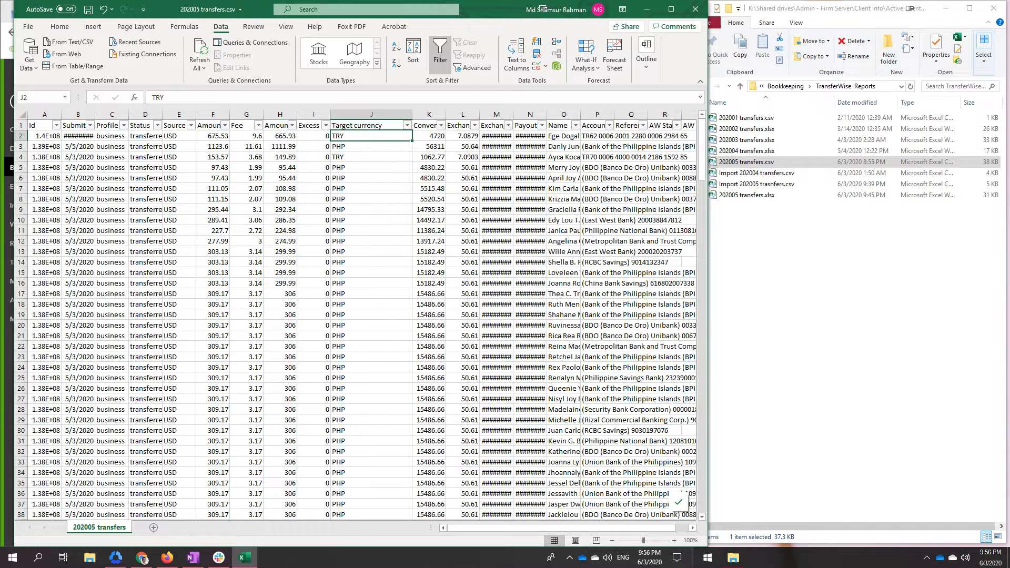
left_click(648, 9)
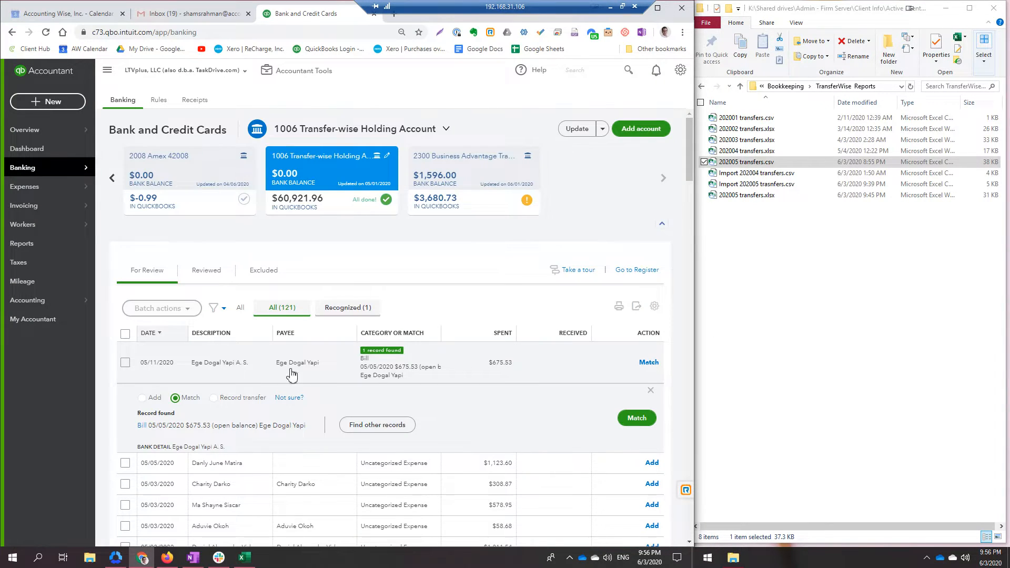
left_click(610, 7)
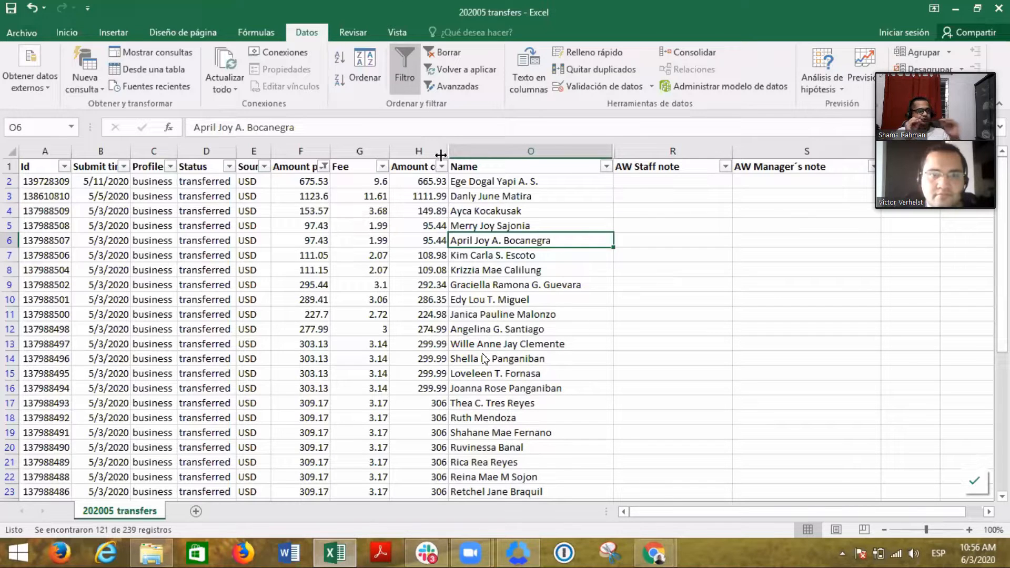
- Unhide columns K through N in the shared 202005 transfers sheet and move the participant video panel out of the way
left_click_drag(909, 87, 929, 115)
double_click(451, 152)
double_click(451, 152)
double_click(451, 152)
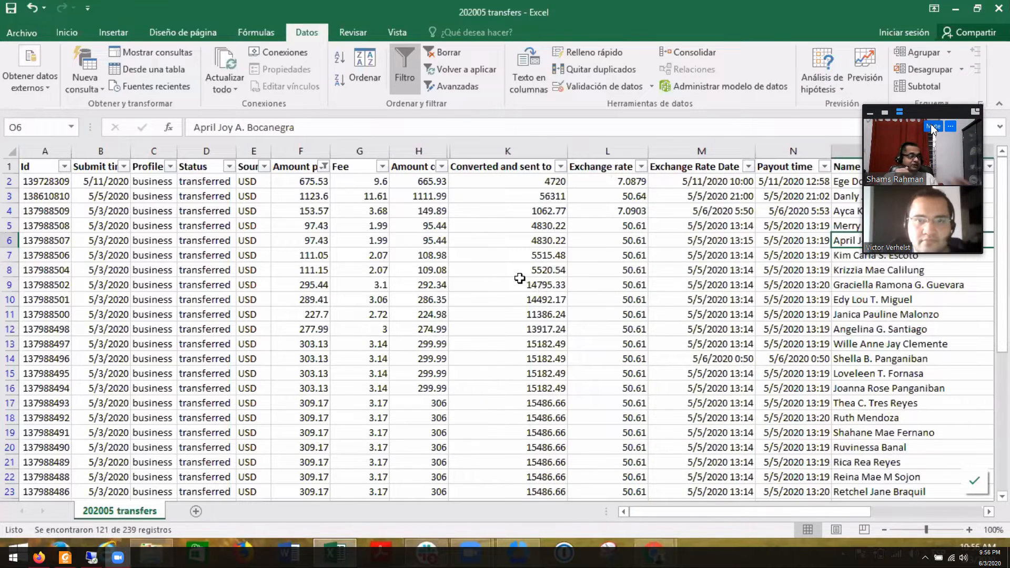
left_click_drag(935, 113, 0, 294)
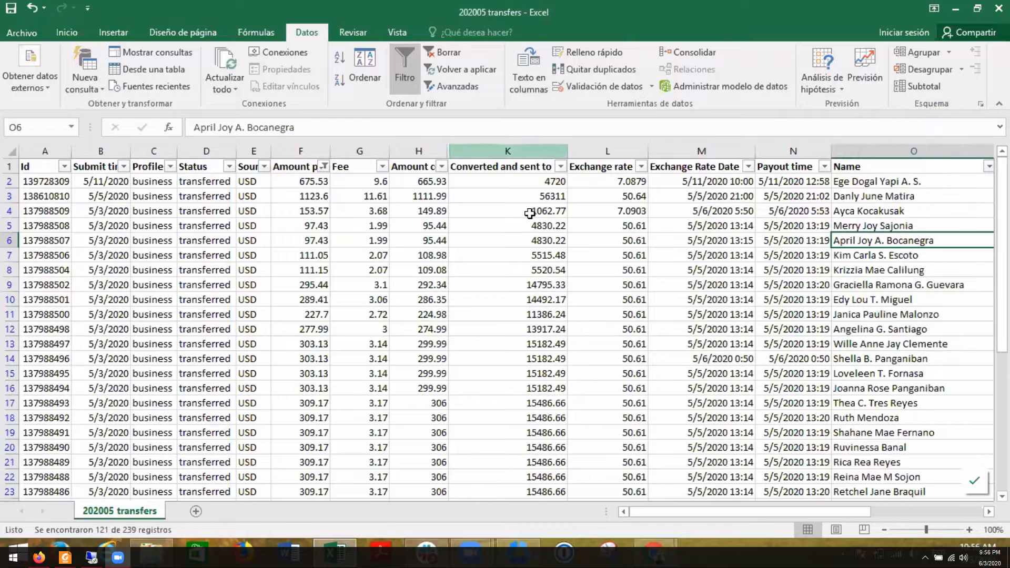
- Hide columns K through N, from Converted and sent to through Payout time
left_click_drag(562, 156, 788, 156)
right_click(671, 156)
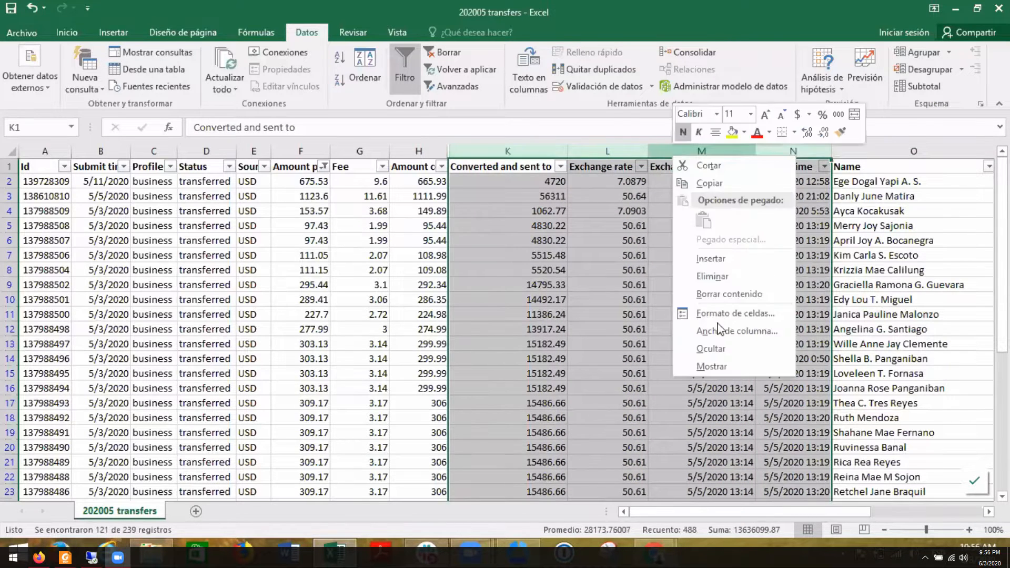
left_click(711, 348)
left_click(579, 310)
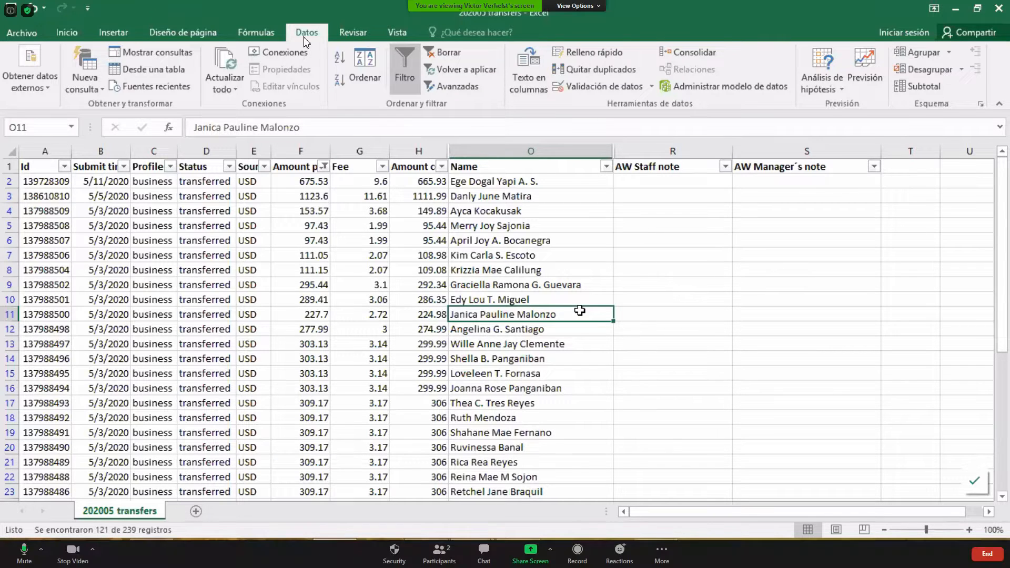
- Enable annotation on the shared screen and mark the submit time (B), amount (F) and Name (O) columns with freehand strokes
left_click(576, 6)
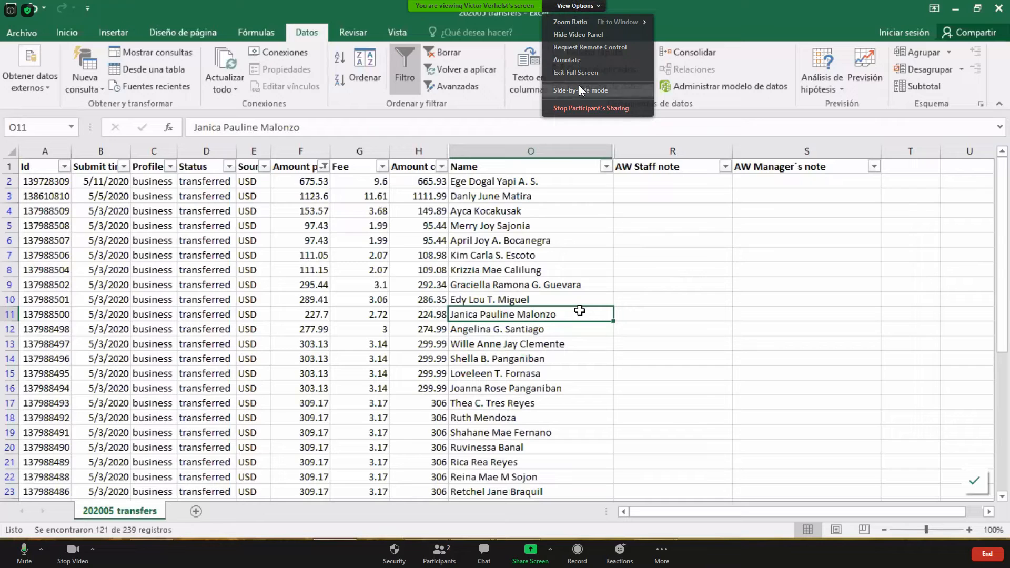
left_click(568, 59)
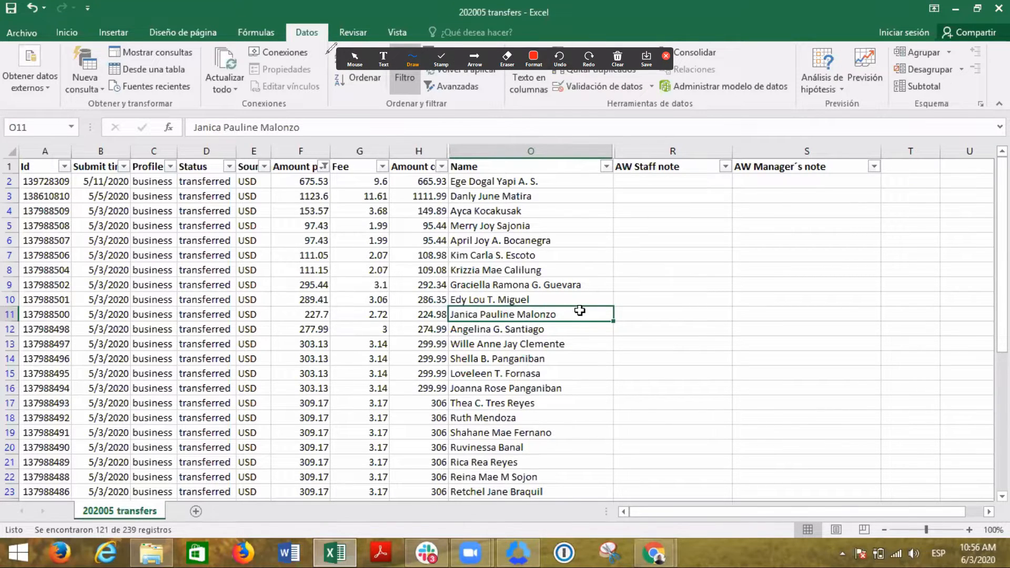
left_click_drag(339, 58, 209, 115)
left_click(535, 113)
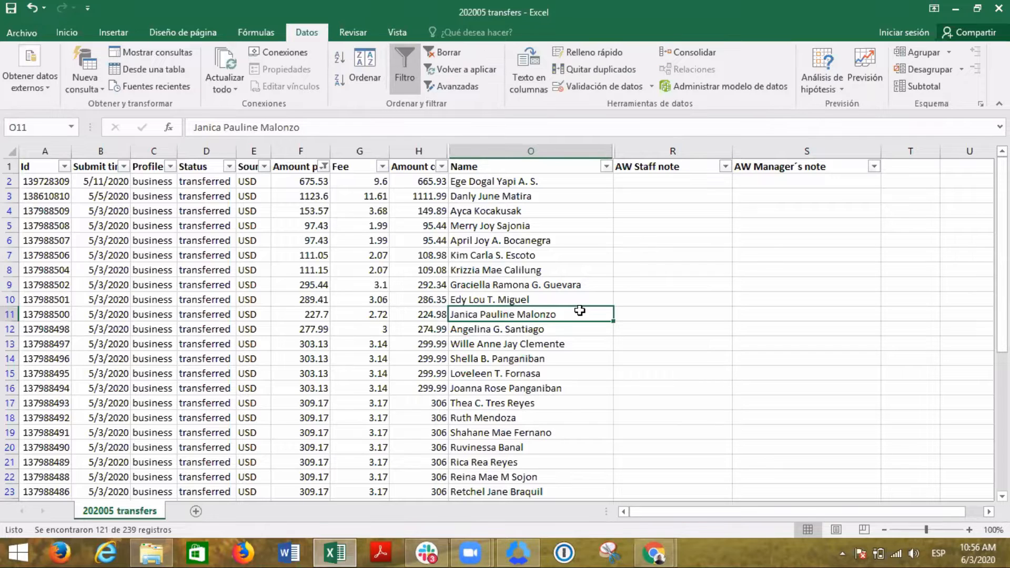
mouse_move(106, 163)
left_mouse_down()
mouse_move(92, 331)
mouse_move(122, 347)
mouse_move(120, 163)
mouse_move(56, 166)
left_mouse_up()
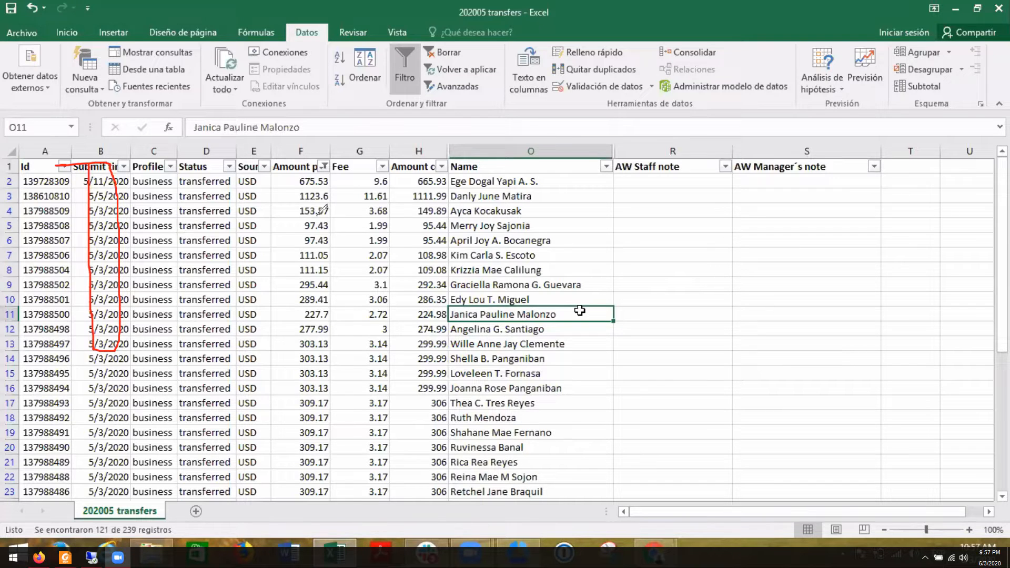
mouse_move(296, 152)
left_mouse_down()
mouse_move(297, 322)
mouse_move(332, 351)
mouse_move(329, 163)
mouse_move(297, 152)
left_mouse_up()
left_click_drag(478, 152, 475, 344)
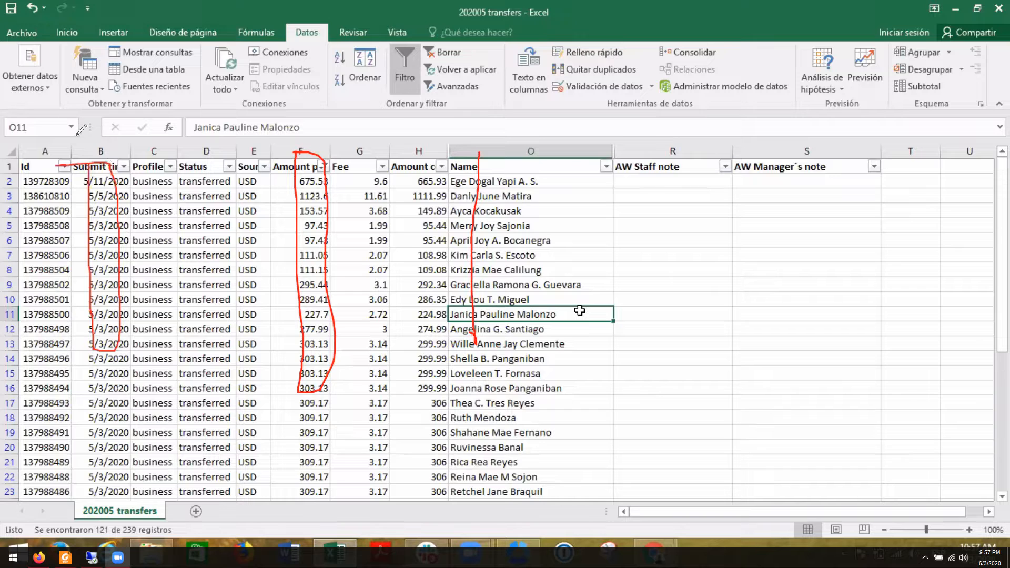
left_click_drag(100, 152, 106, 303)
left_click_drag(462, 152, 474, 378)
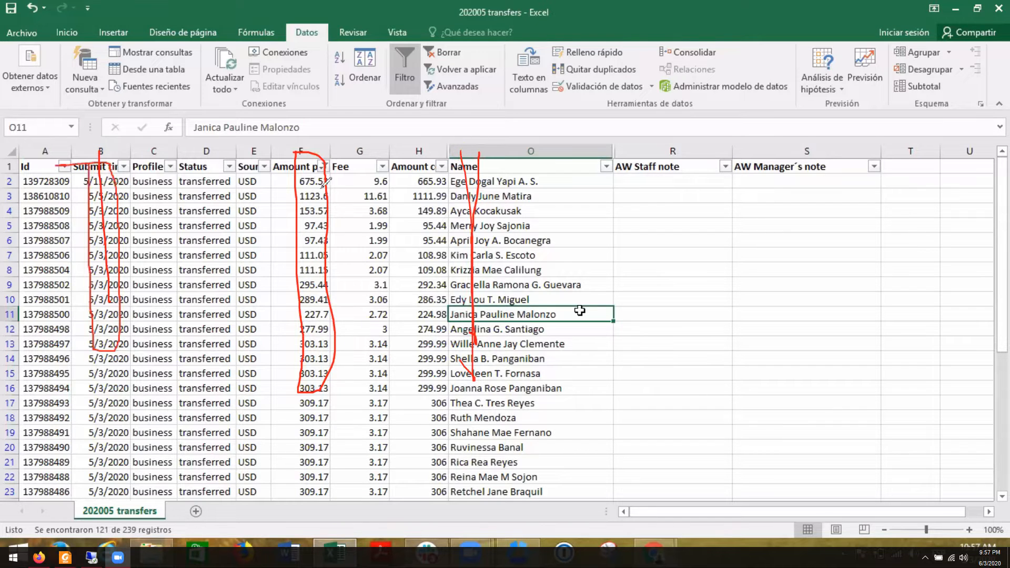
left_click_drag(303, 166, 313, 345)
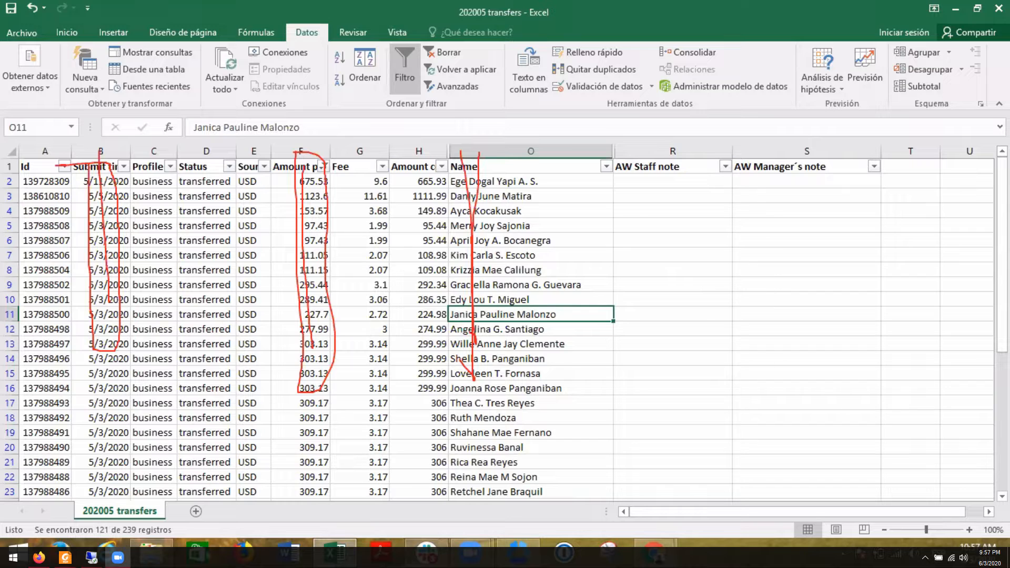
- Open the recent Import 202005 trasnfers file and fit the Description column's width to its contents
right_click(337, 544)
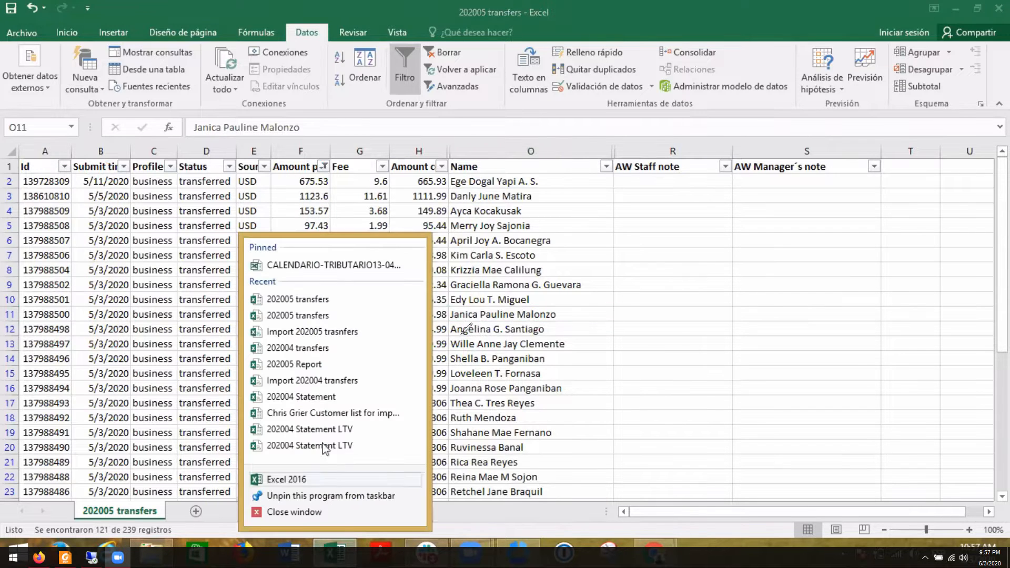
left_click(338, 340)
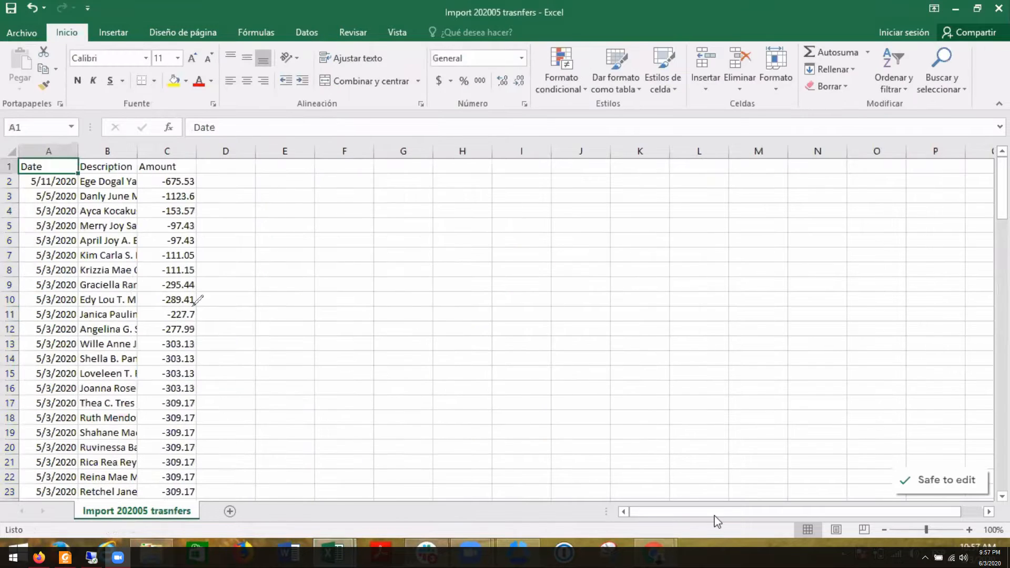
double_click(137, 151)
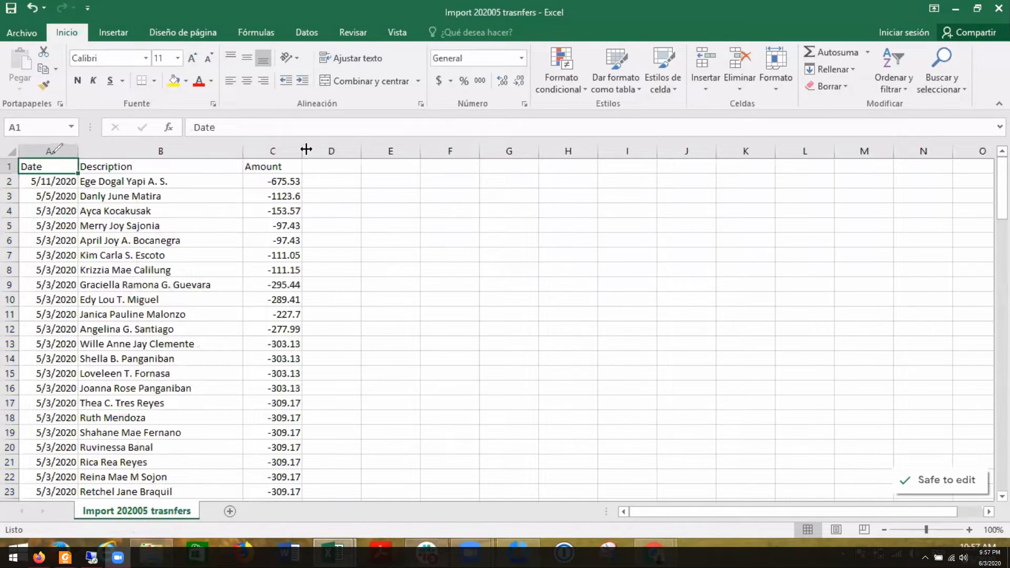
- Mark the Date and Description columns of the import file with freehand vertical strokes, and widen the Date column slightly
left_click_drag(50, 149, 38, 430)
double_click(86, 151)
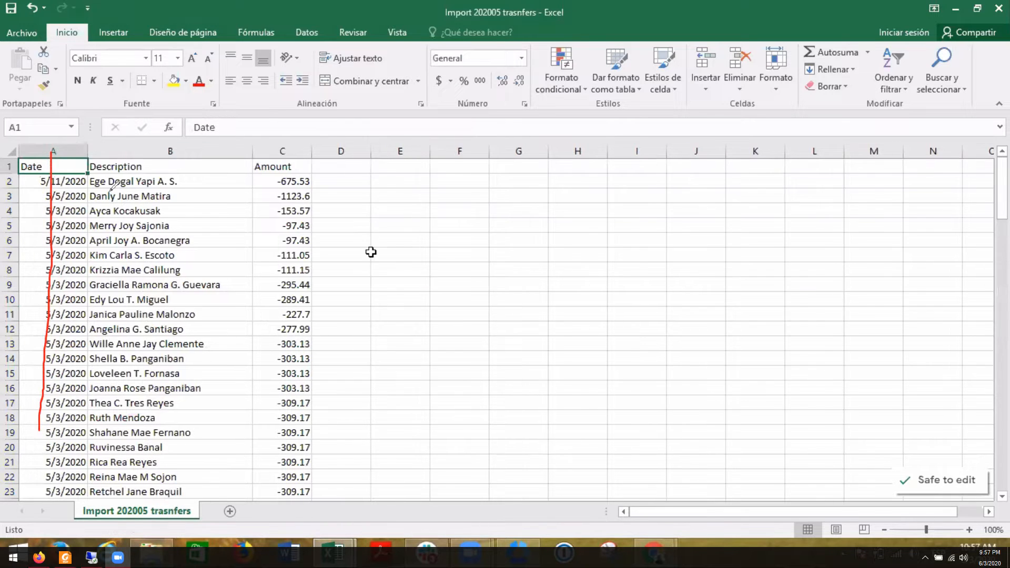
left_click(396, 257)
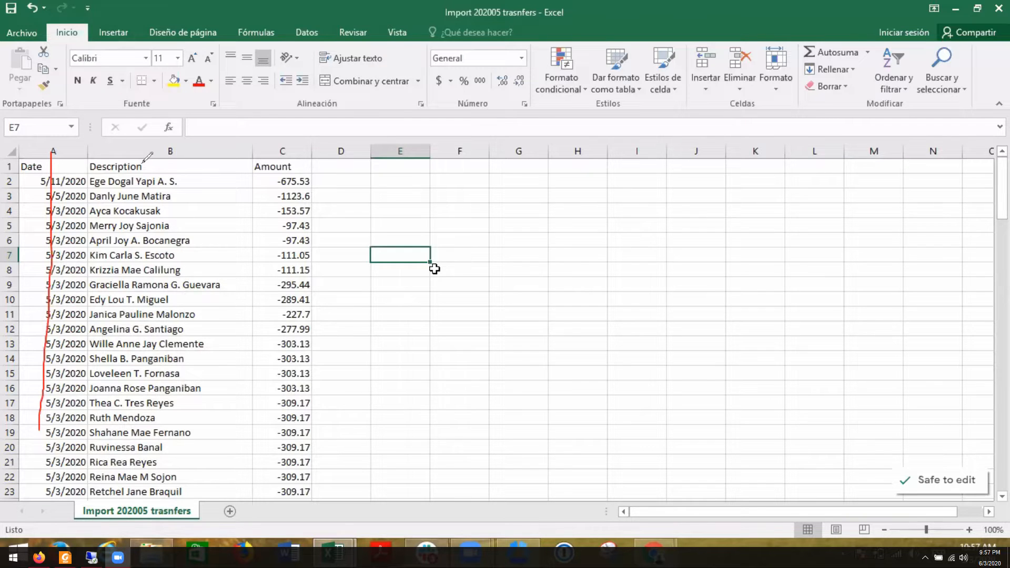
left_click_drag(141, 159, 147, 345)
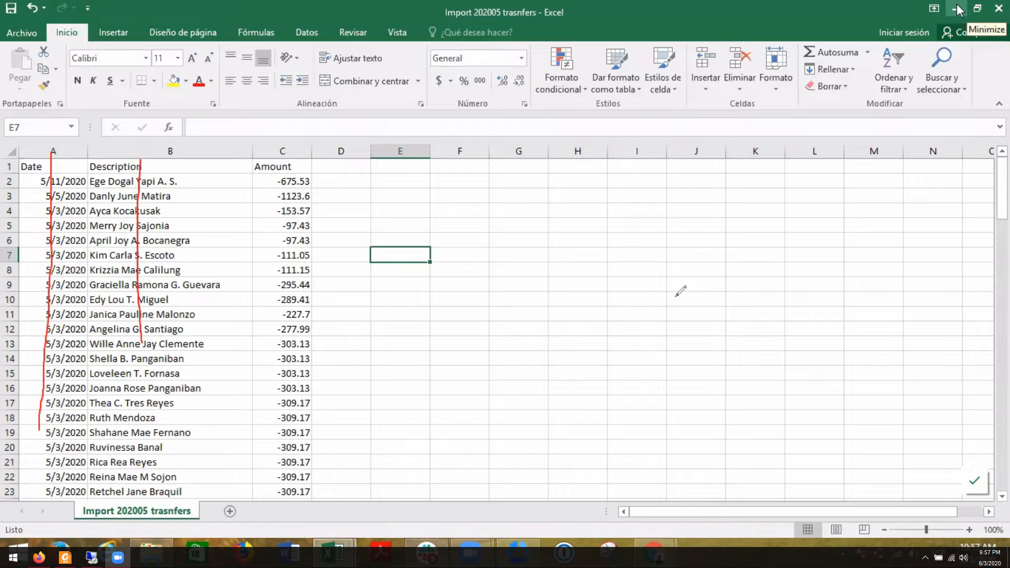
- View the vendor's transaction list in QuickBooks Online, and return to the 202005 transfers sheet in Excel to look over its rows
left_click(652, 558)
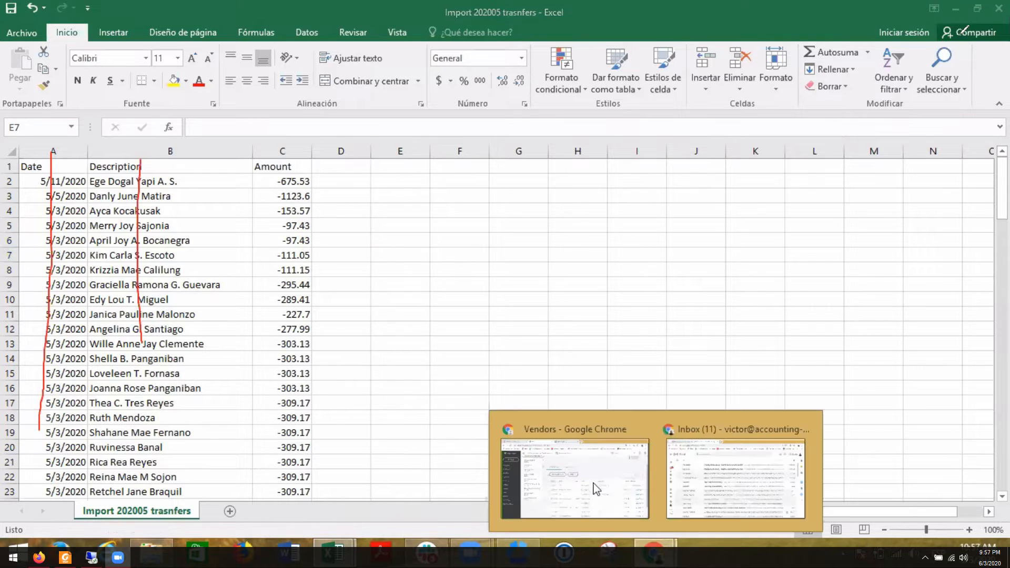
left_click(593, 479)
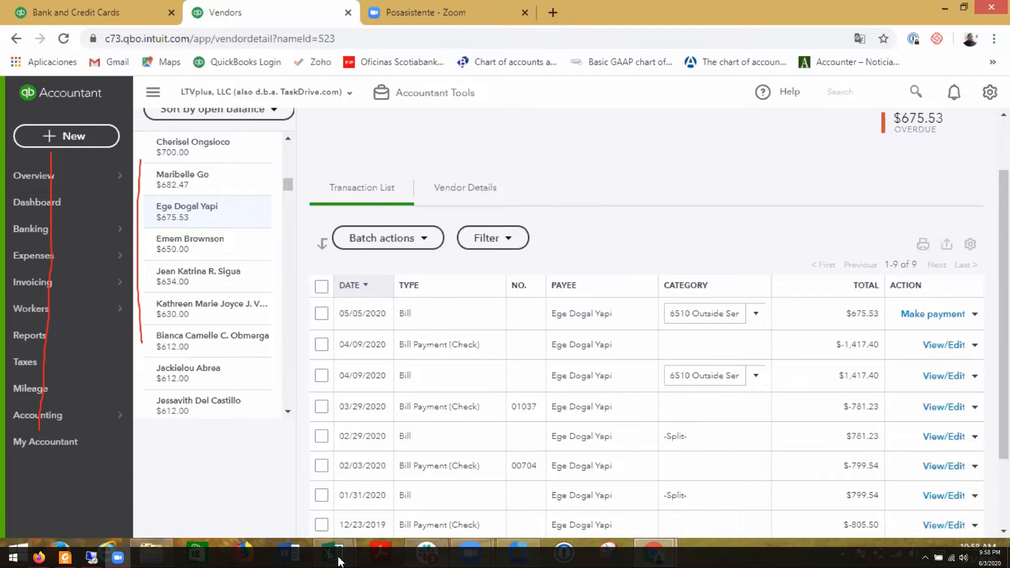
mouse_move(338, 562)
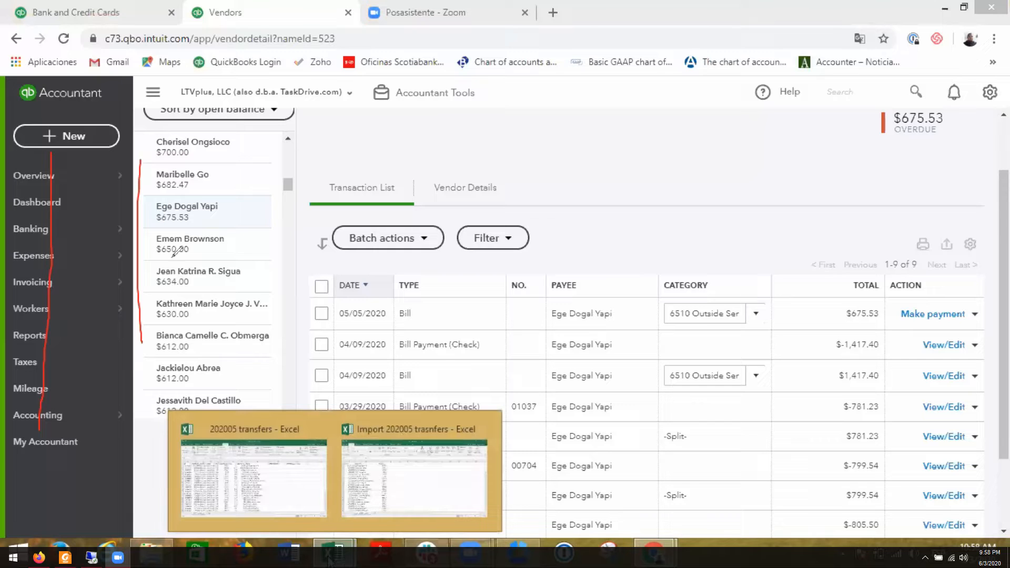
left_click(270, 526)
left_click(618, 421)
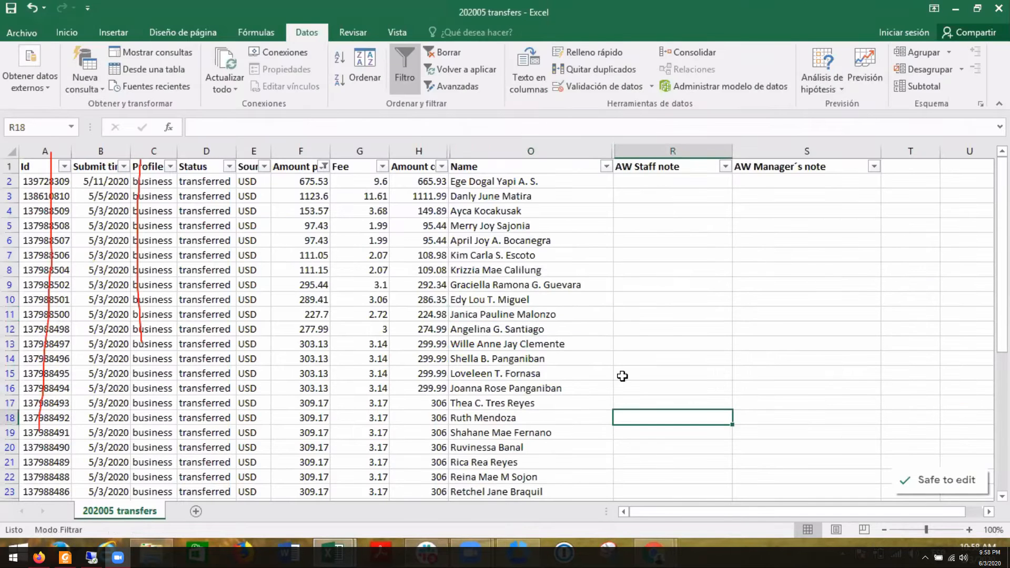
scroll(620, 373, "down", 2)
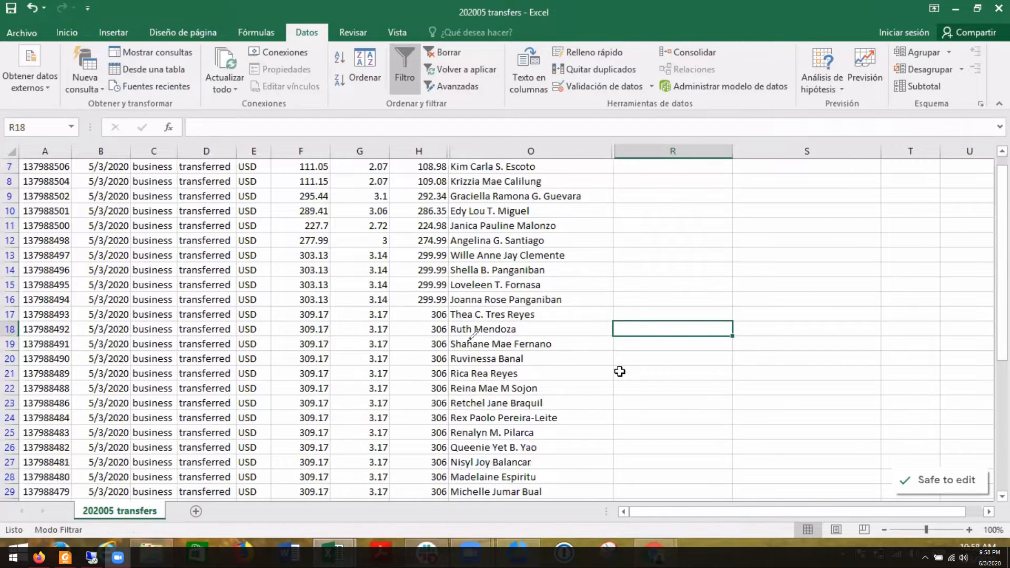
scroll(619, 372, "up", 2)
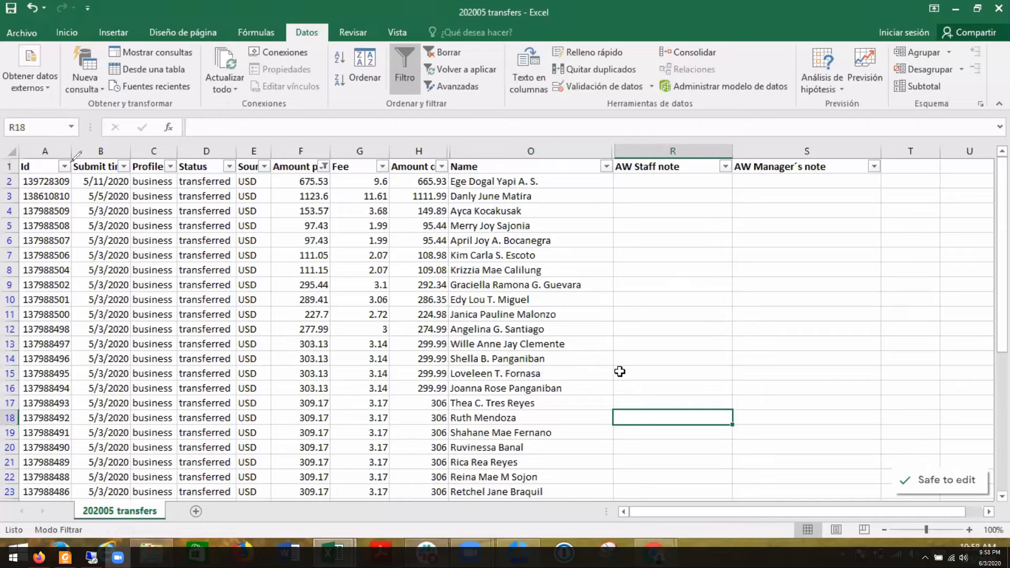
- Underline the headings from Id to the second amount column with freehand strokes and circle the payee name of the first transfer
left_click_drag(43, 172, 444, 171)
left_click_drag(46, 182, 443, 172)
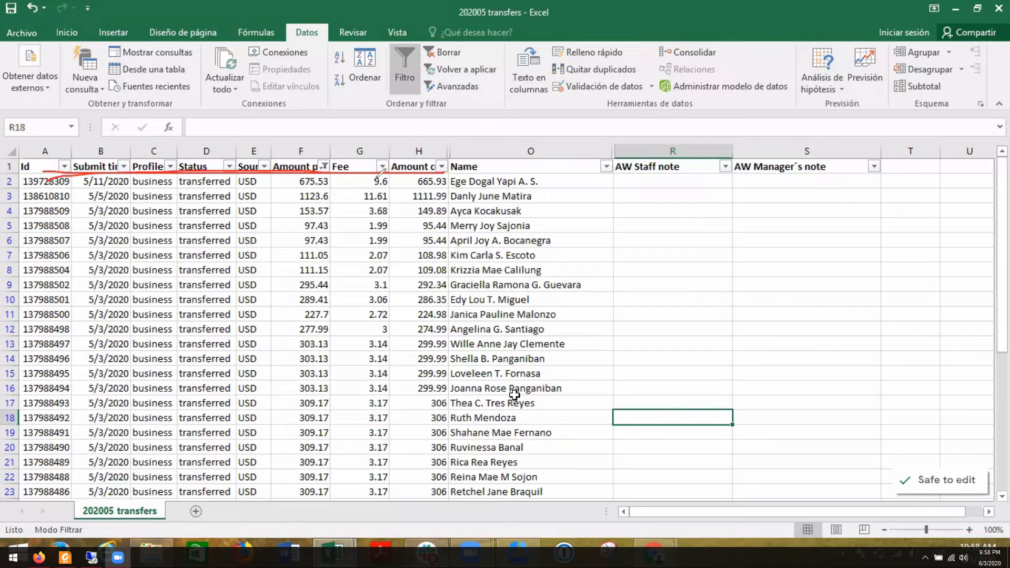
mouse_move(540, 179)
left_mouse_down()
mouse_move(473, 160)
mouse_move(437, 185)
mouse_move(532, 183)
left_mouse_up()
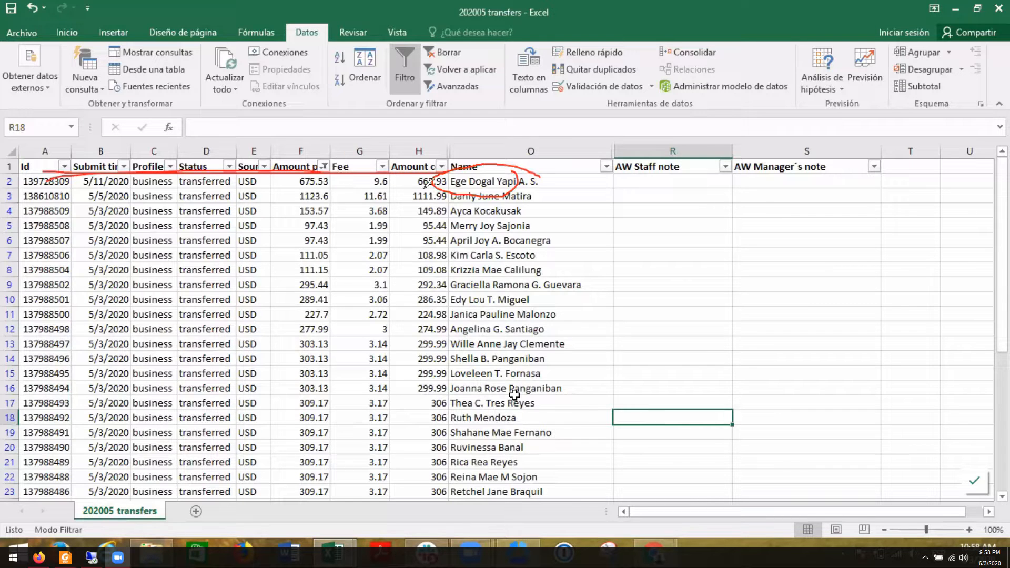
mouse_move(509, 181)
left_mouse_down()
mouse_move(558, 169)
mouse_move(445, 174)
mouse_move(546, 195)
mouse_move(518, 170)
left_mouse_up()
- Switch to the vendor's page in QuickBooks Online and circle the vendor name and the 05/05/2020 bill row
key("alt+Tab")
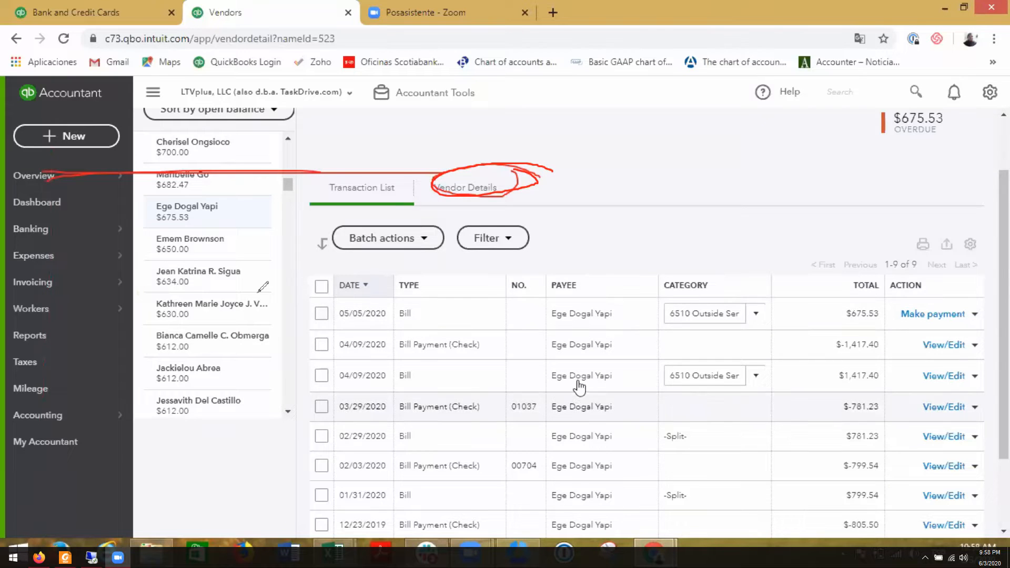
mouse_move(708, 222)
left_mouse_down()
mouse_move(682, 123)
mouse_move(707, 121)
left_mouse_up()
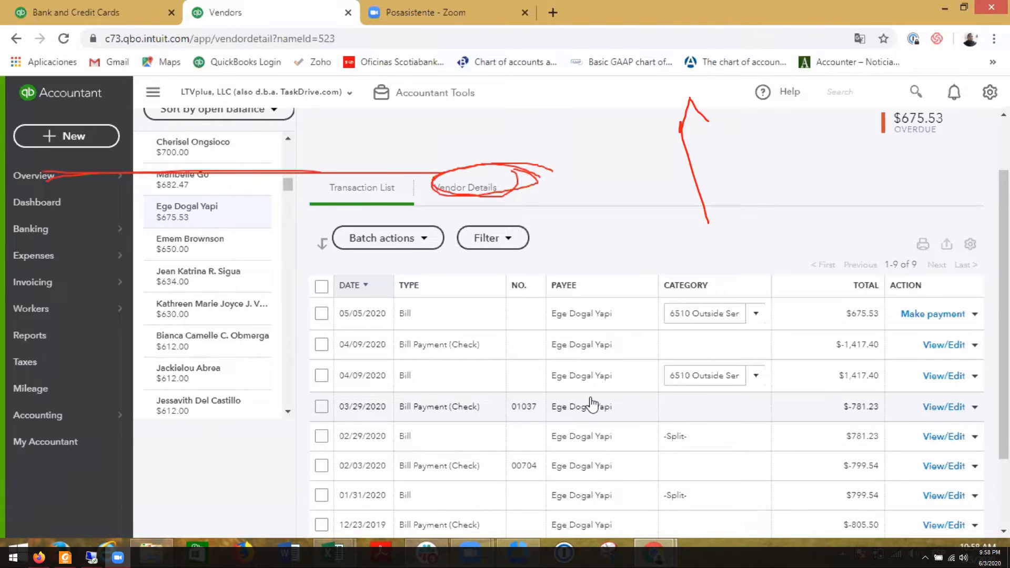
scroll(592, 405, "up", 2)
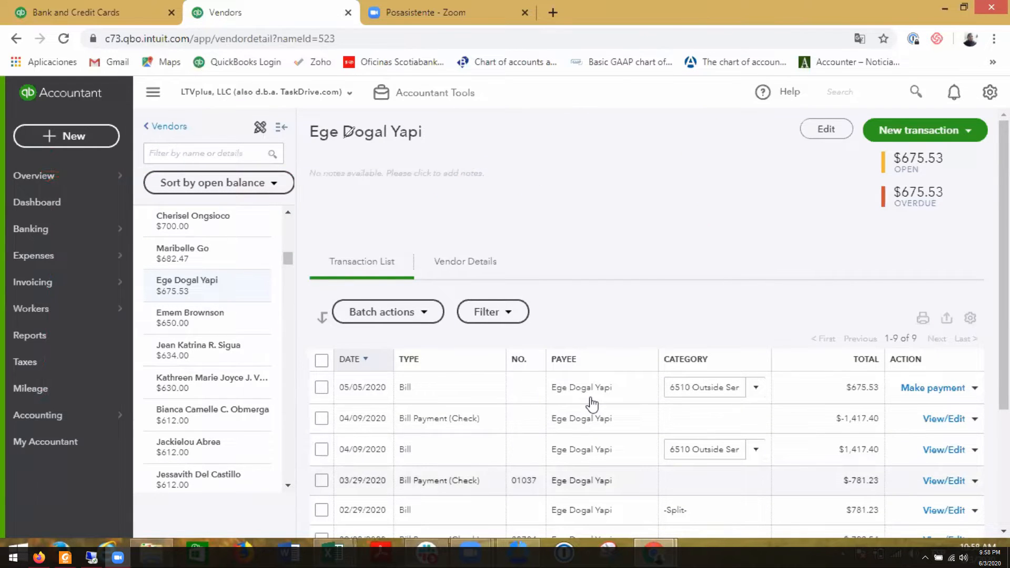
mouse_move(406, 112)
left_mouse_down()
mouse_move(271, 133)
mouse_move(410, 111)
left_mouse_up()
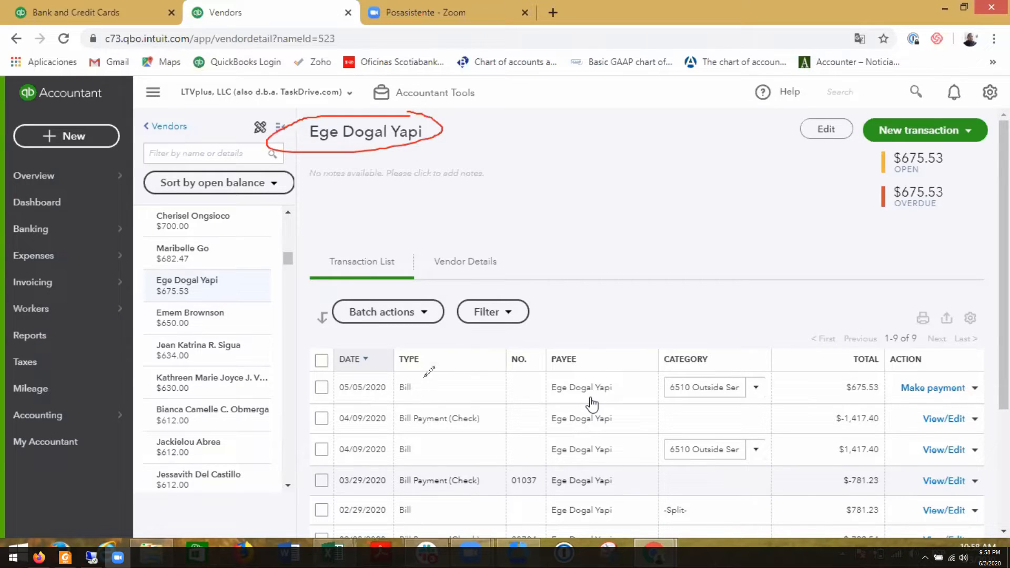
mouse_move(420, 371)
left_mouse_down()
mouse_move(310, 392)
mouse_move(991, 396)
mouse_move(458, 363)
mouse_move(347, 368)
mouse_move(321, 400)
mouse_move(543, 393)
left_mouse_up()
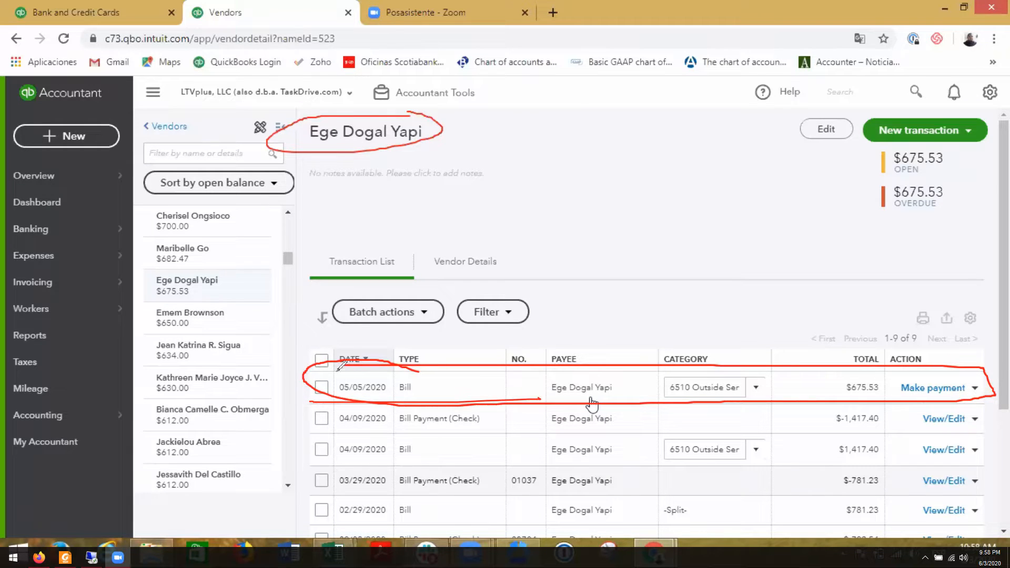
left_click_drag(332, 366, 331, 413)
mouse_move(358, 377)
left_mouse_down()
mouse_move(425, 375)
mouse_move(431, 402)
left_mouse_up()
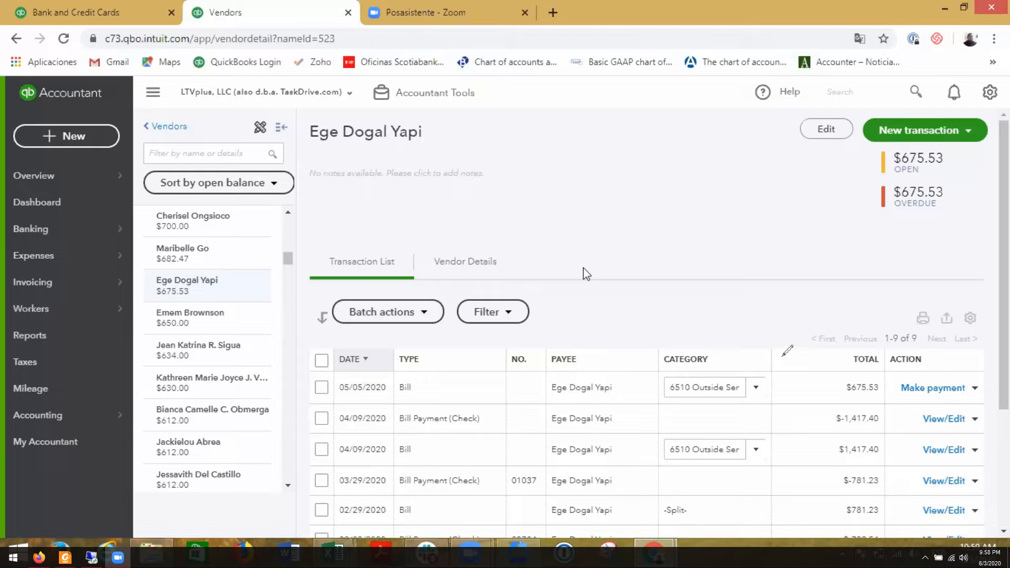
- Return to the 202005 transfers sheet in Excel, select the first transfer's submit time and circle its amount
key("alt+Tab")
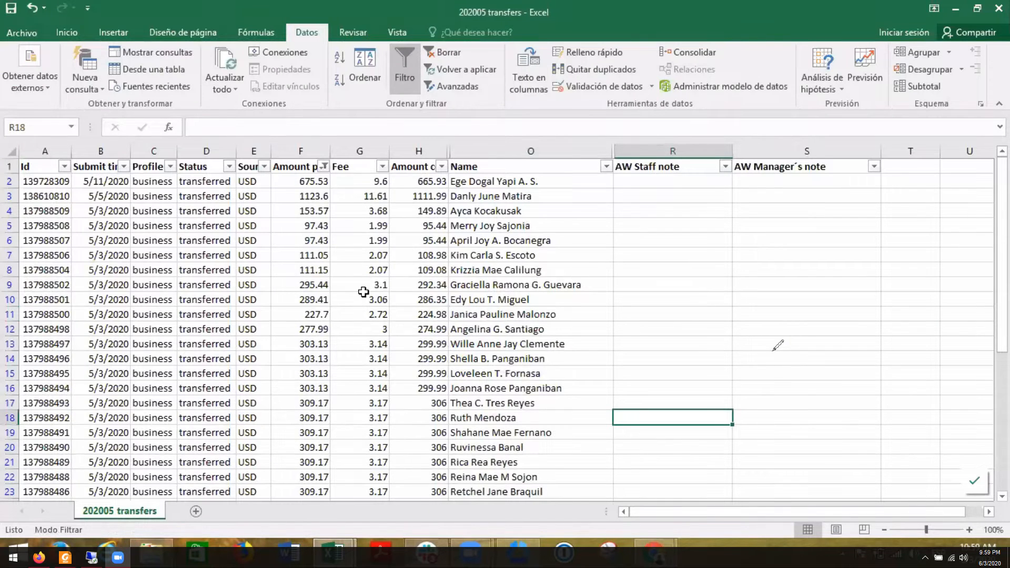
left_click(112, 186)
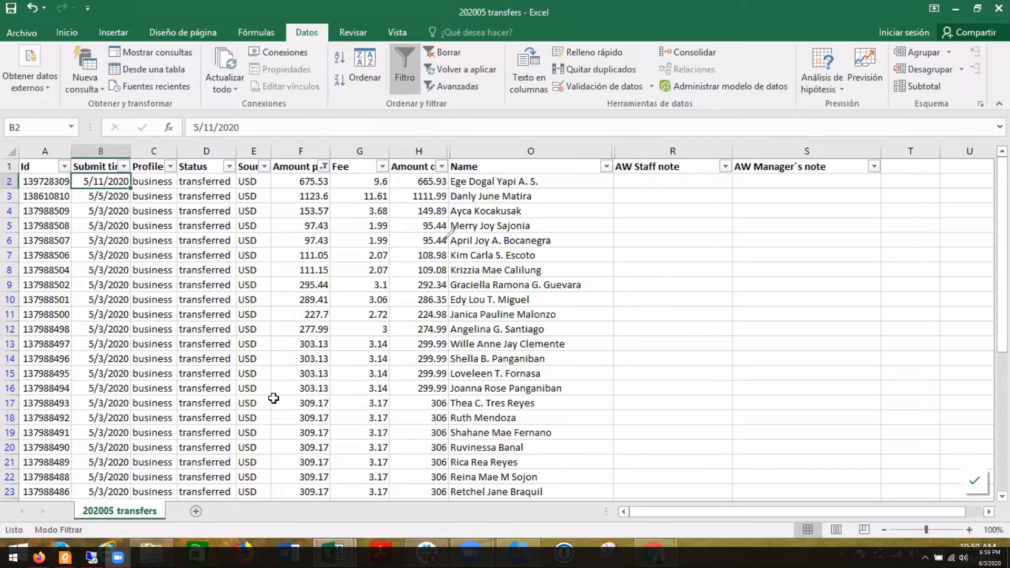
mouse_move(327, 173)
left_mouse_down()
mouse_move(287, 181)
mouse_move(321, 179)
left_mouse_up()
- Look over the vendor's transaction list in QuickBooks Online and circle the title of the open Bank and Credit Cards page
key("alt+Tab")
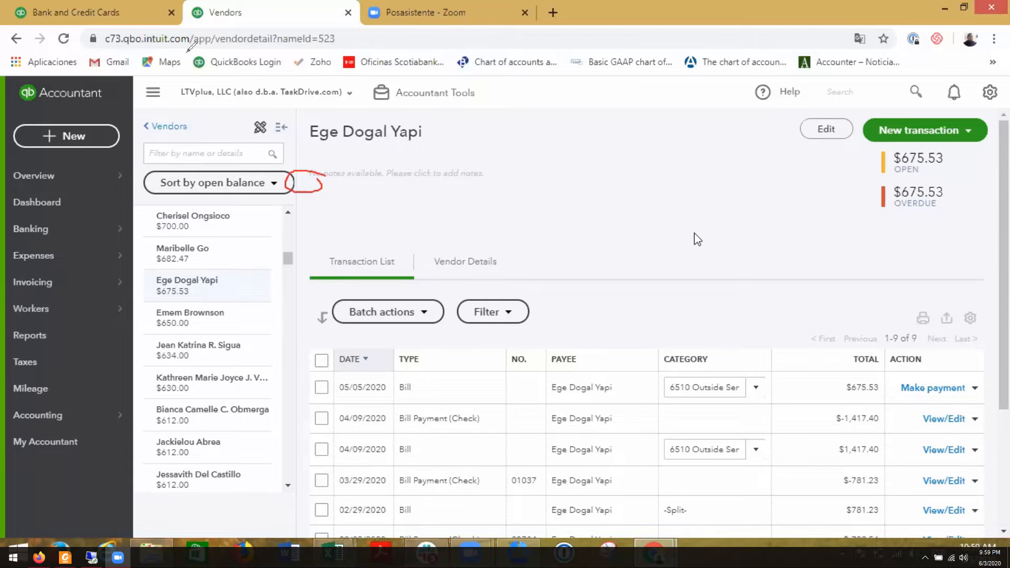
scroll(697, 239, "down", 2)
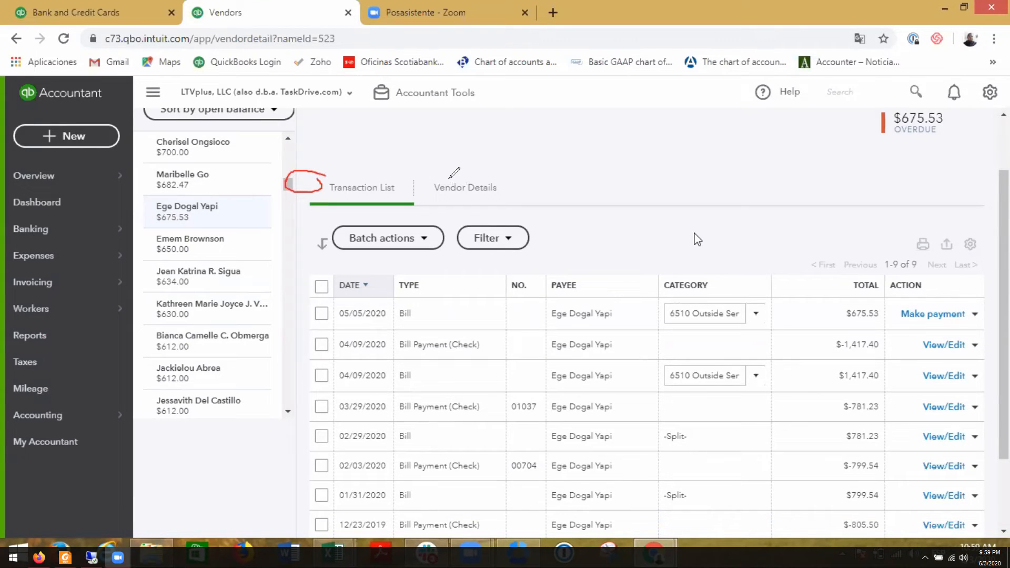
scroll(697, 239, "up", 1)
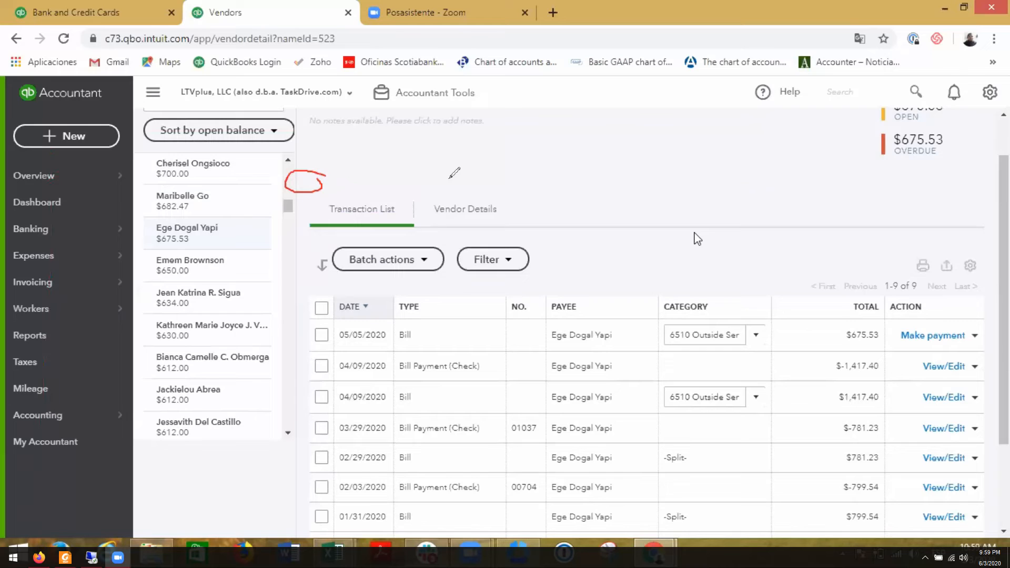
scroll(697, 240, "up", 1)
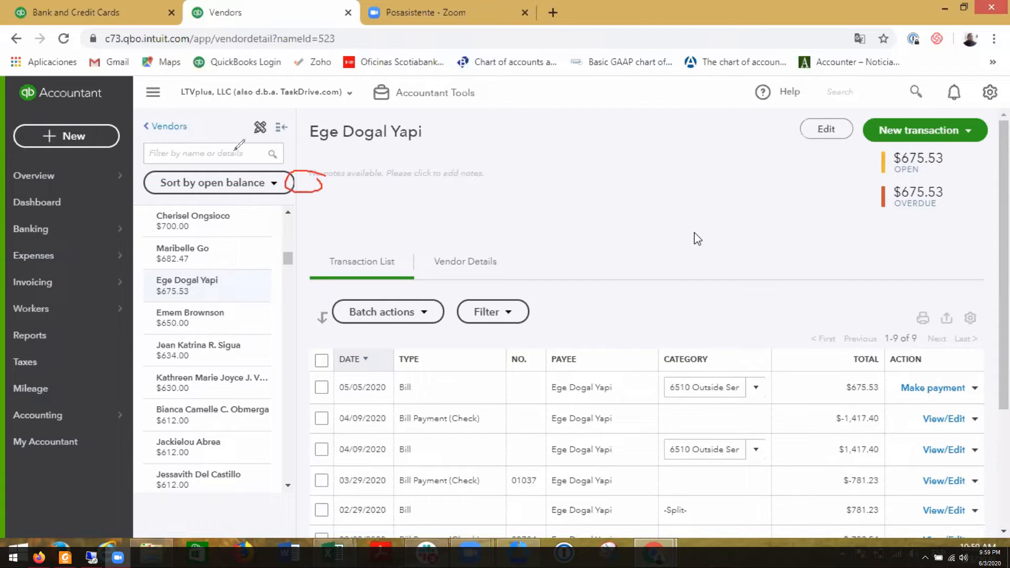
mouse_move(129, 11)
left_mouse_down()
mouse_move(26, 26)
mouse_move(126, 8)
left_mouse_up()
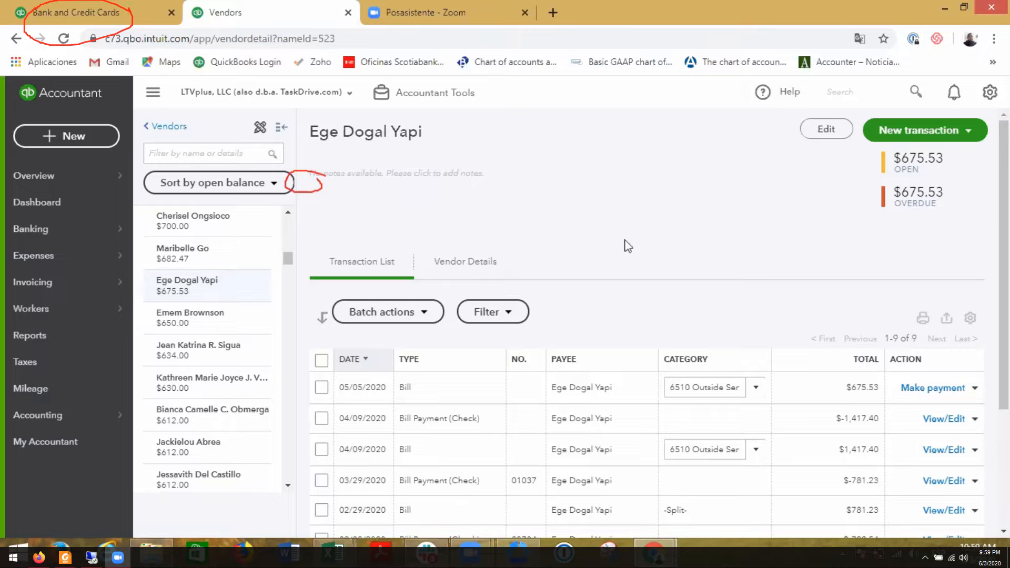
- On the Bank and Credit Cards page, circle the 05/11/2020 transaction's description and found record, and match it to the 05/05/2020 bill
left_click(87, 13)
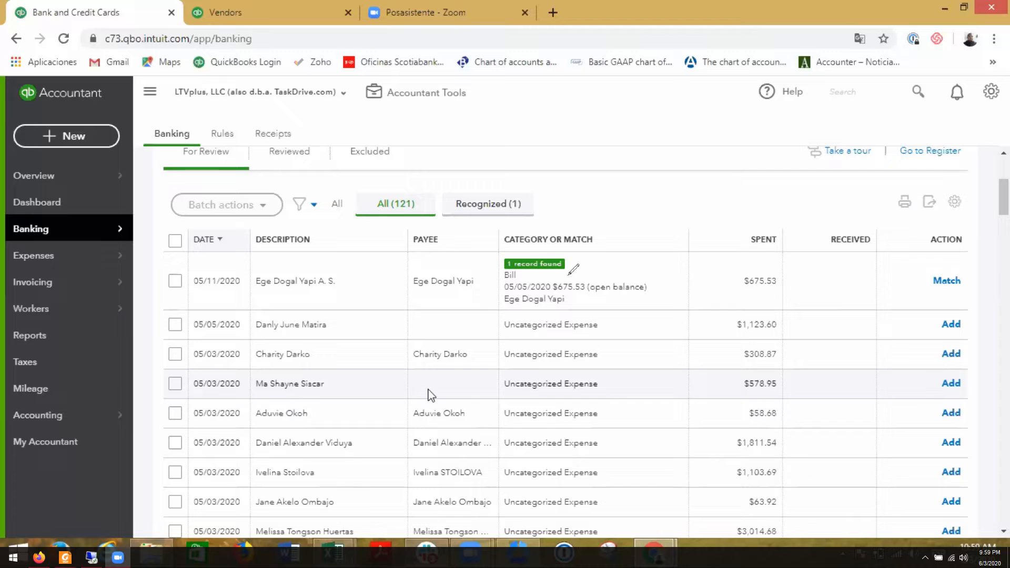
mouse_move(571, 254)
left_mouse_down()
mouse_move(481, 265)
mouse_move(587, 288)
left_mouse_up()
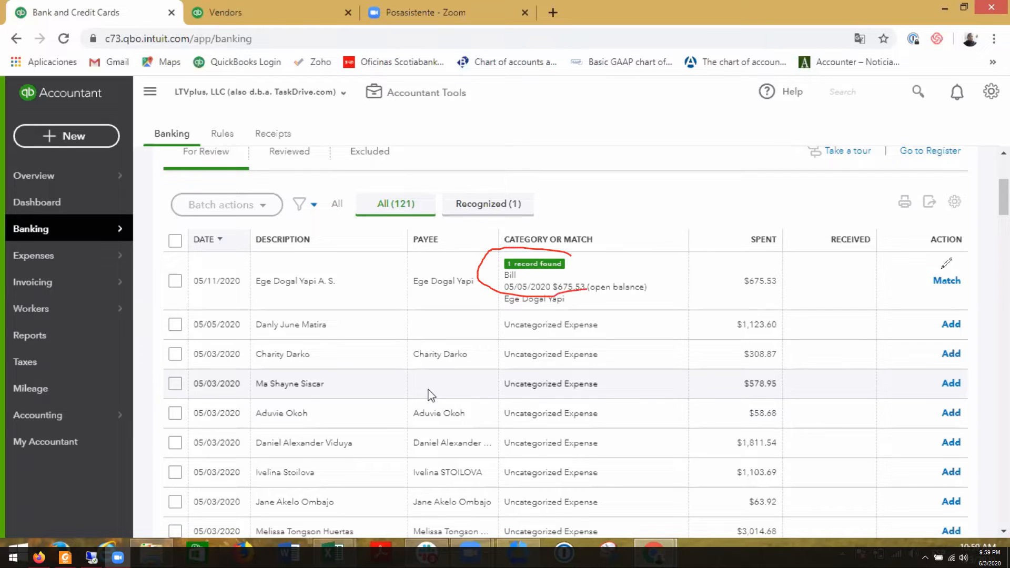
mouse_move(433, 263)
left_mouse_down()
mouse_move(321, 256)
mouse_move(331, 293)
left_mouse_up()
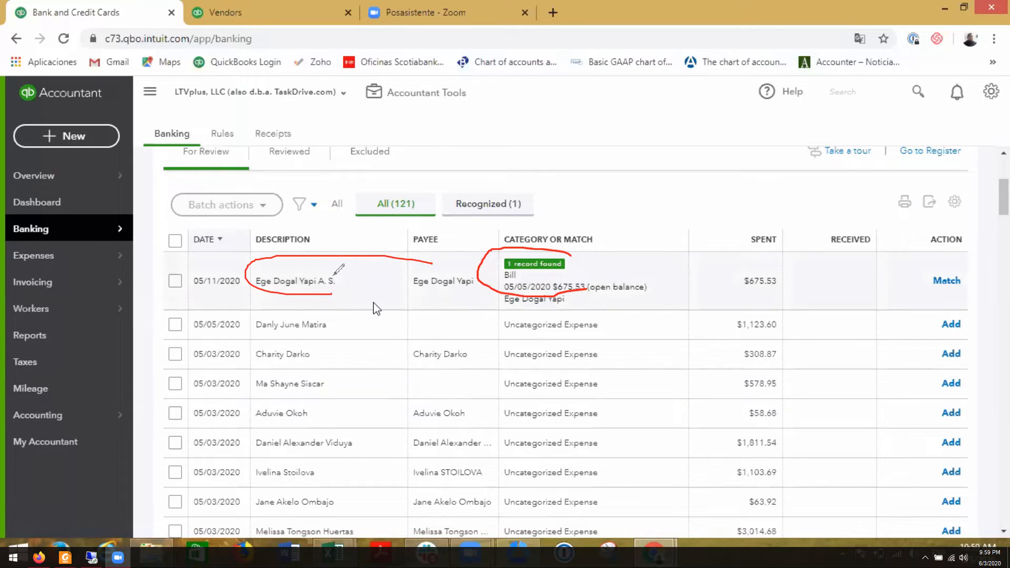
left_click(378, 307)
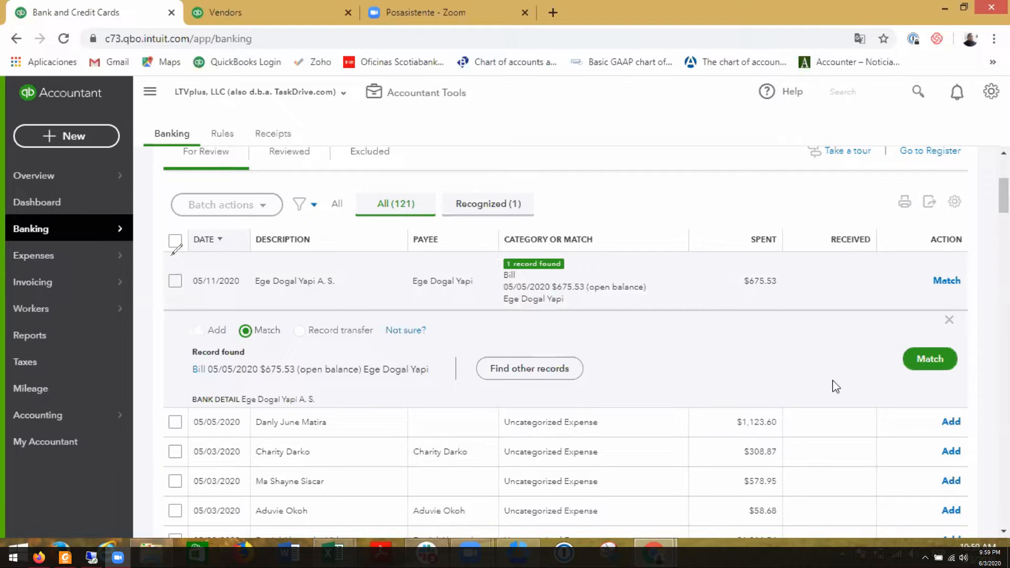
left_click(921, 363)
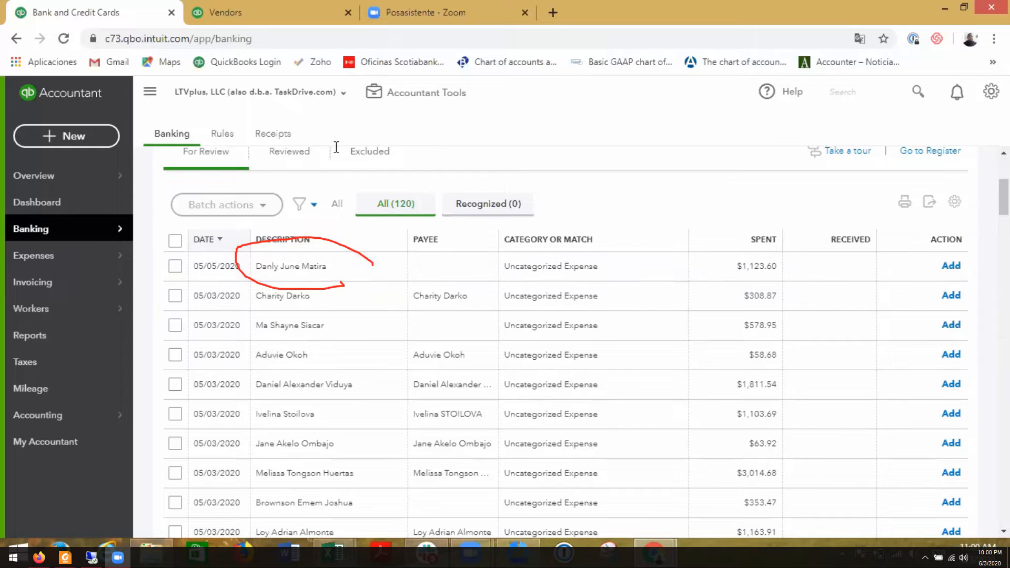
- Go to the vendor list's name filter in QuickBooks Online, and return to the 202005 transfers sheet in Excel
left_click(226, 12)
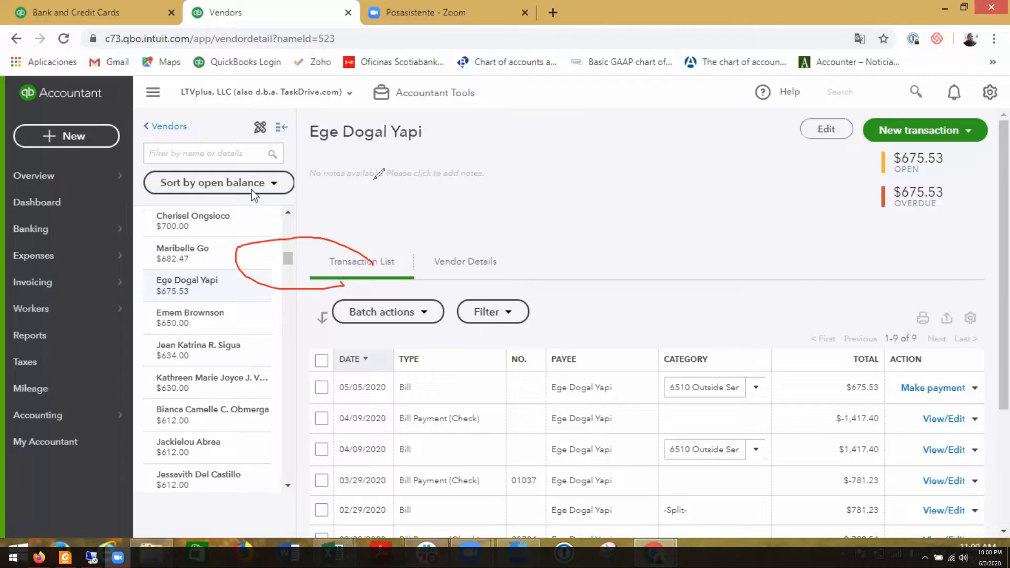
left_click(218, 148)
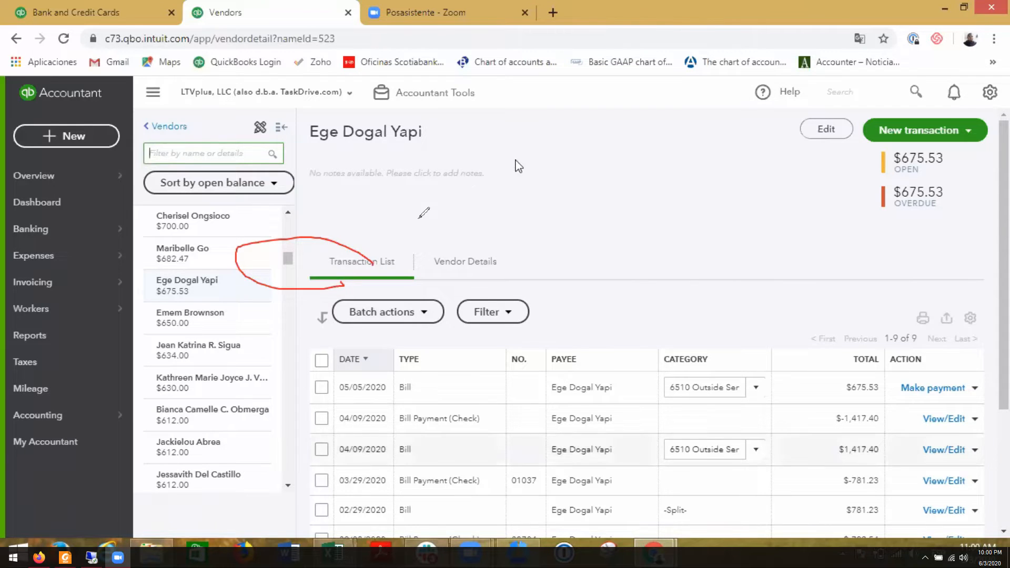
left_click(335, 556)
left_click(299, 481)
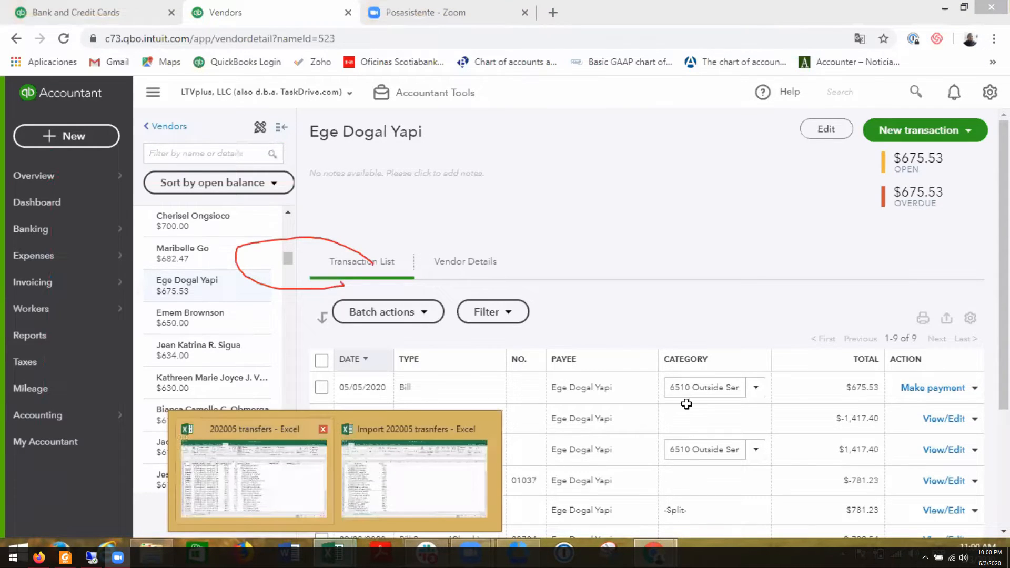
- Widen the AW Staff note column and select its cell in the first transfer's row (R2)
left_click(640, 192)
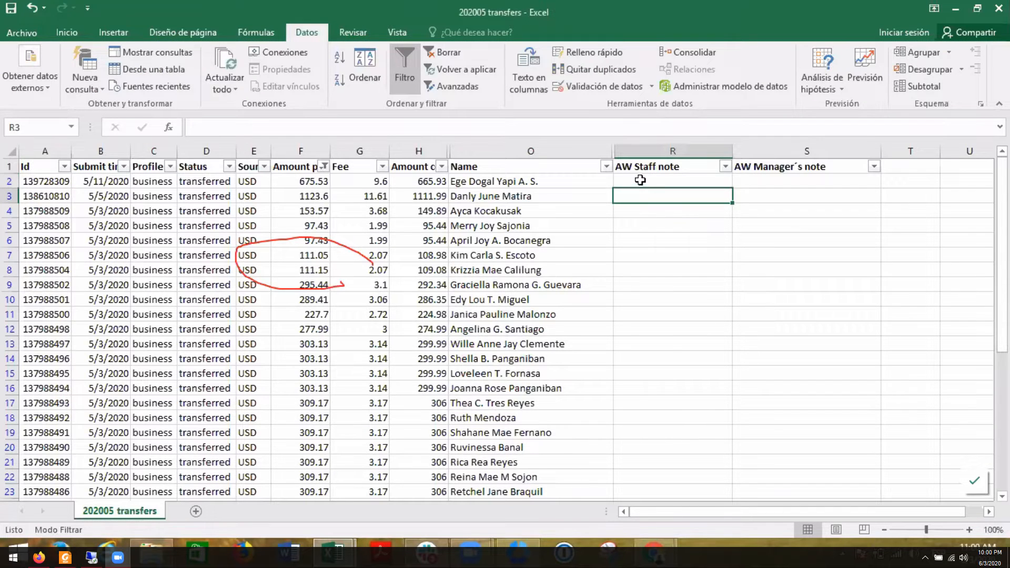
left_click(640, 181)
left_click_drag(725, 142, 762, 143)
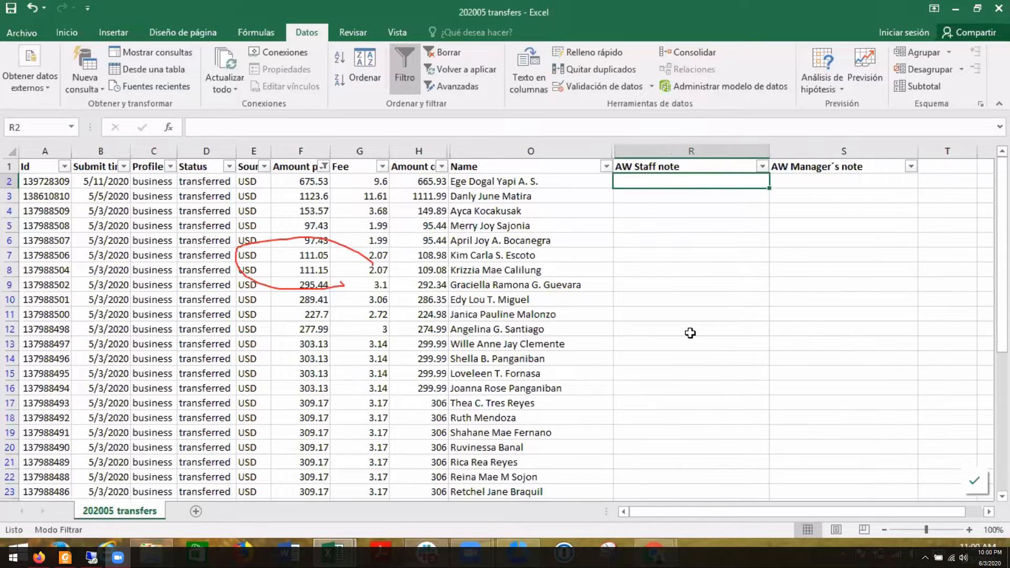
left_click(689, 336)
left_click(646, 185)
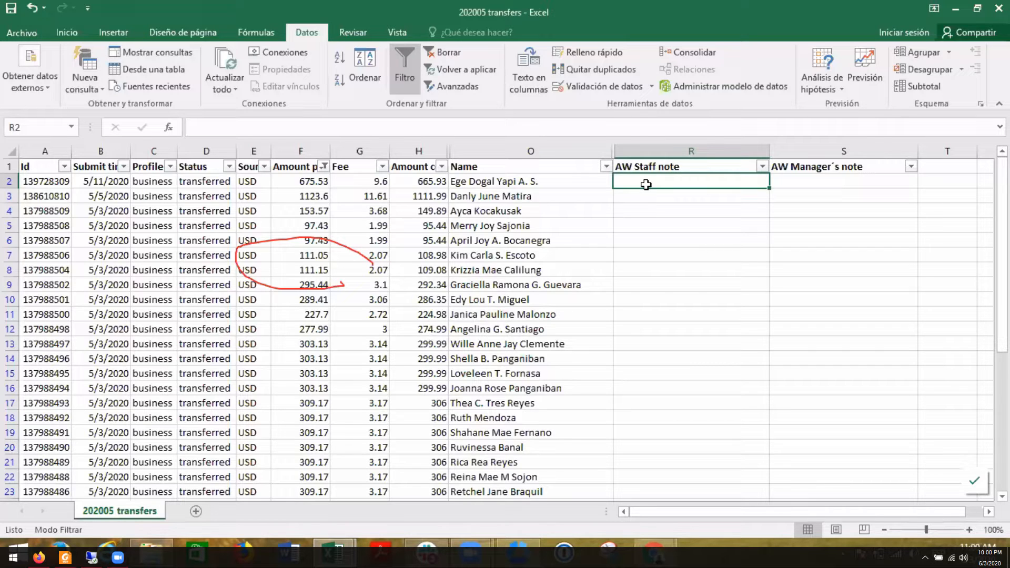
- Enter the note "20200603 (VV) - Matched with the bill" in R2 and fit the AW Staff note column to its text
type("2020")
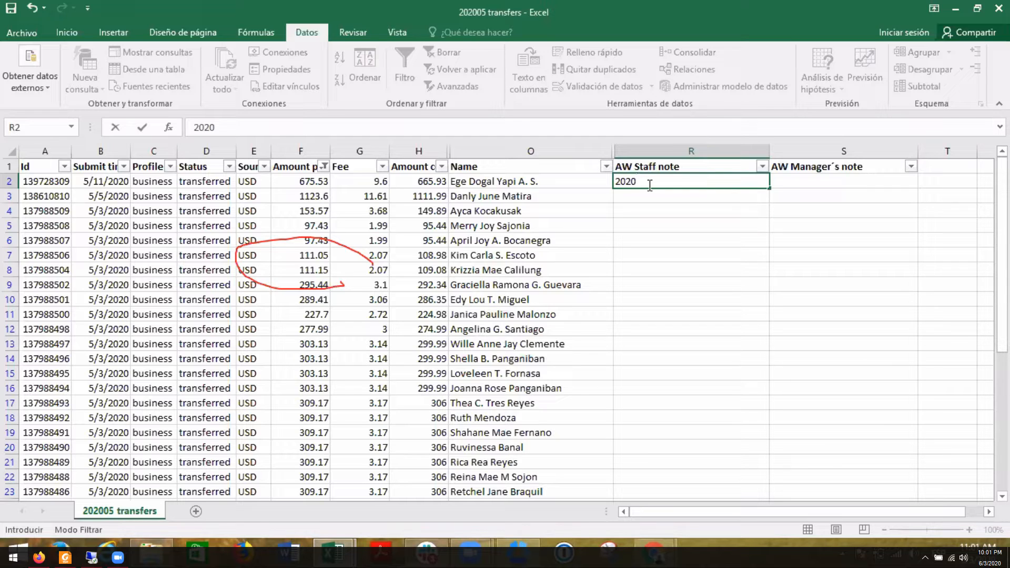
type("0603")
type("(VV)")
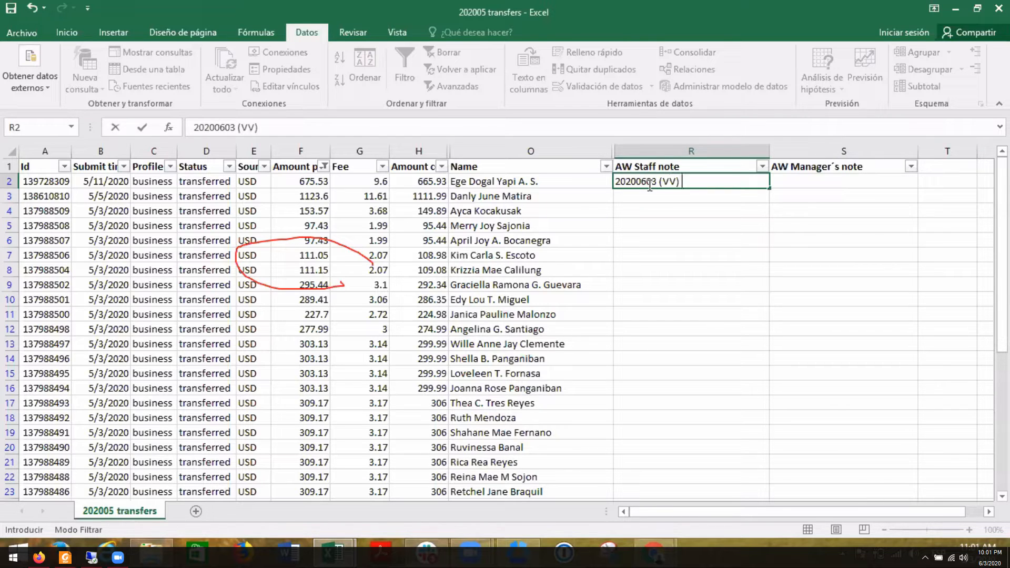
type(" - Matched ")
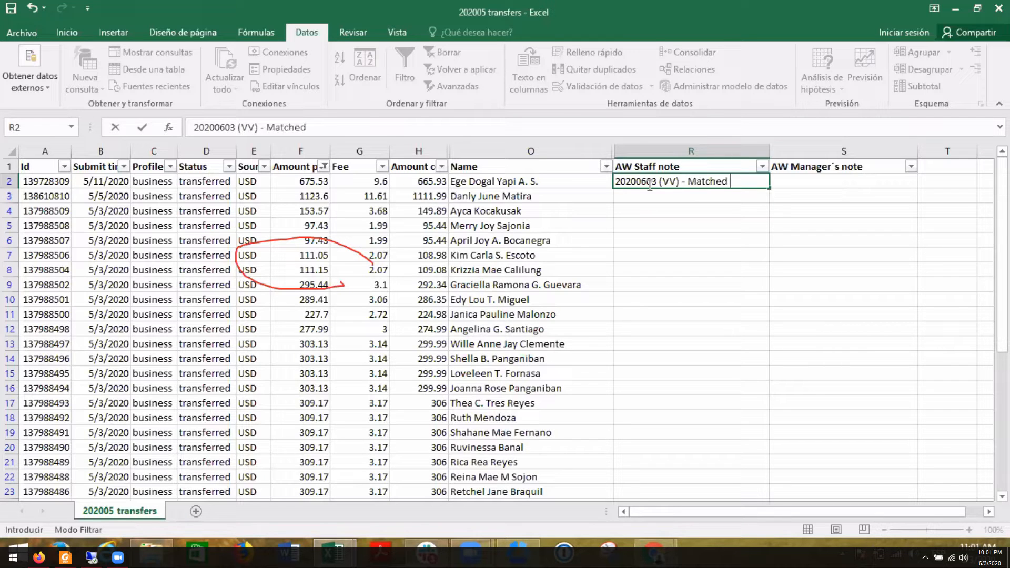
type("with the")
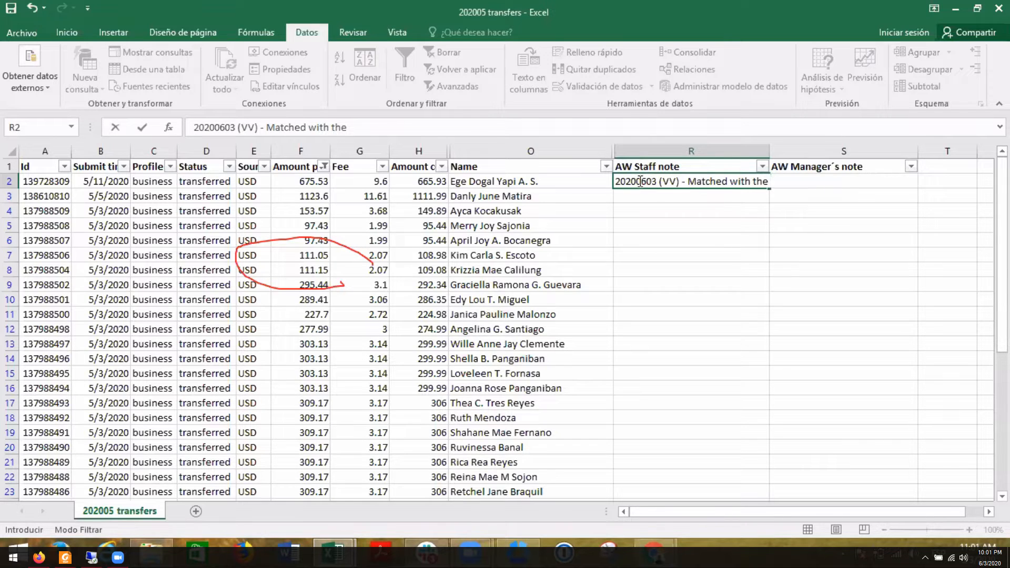
key("alt")
left_click(773, 181)
type("bill")
key("Return")
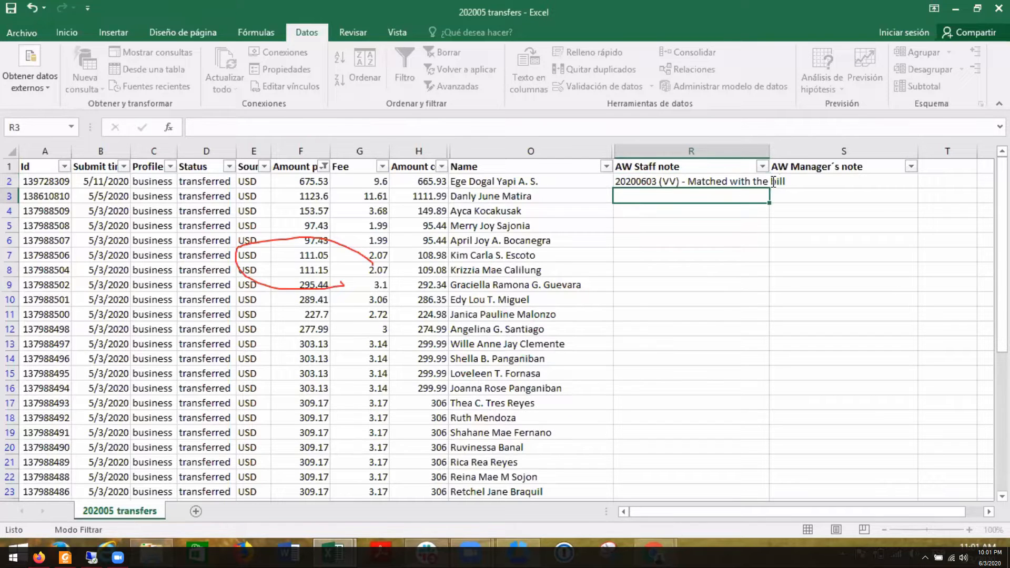
double_click(769, 149)
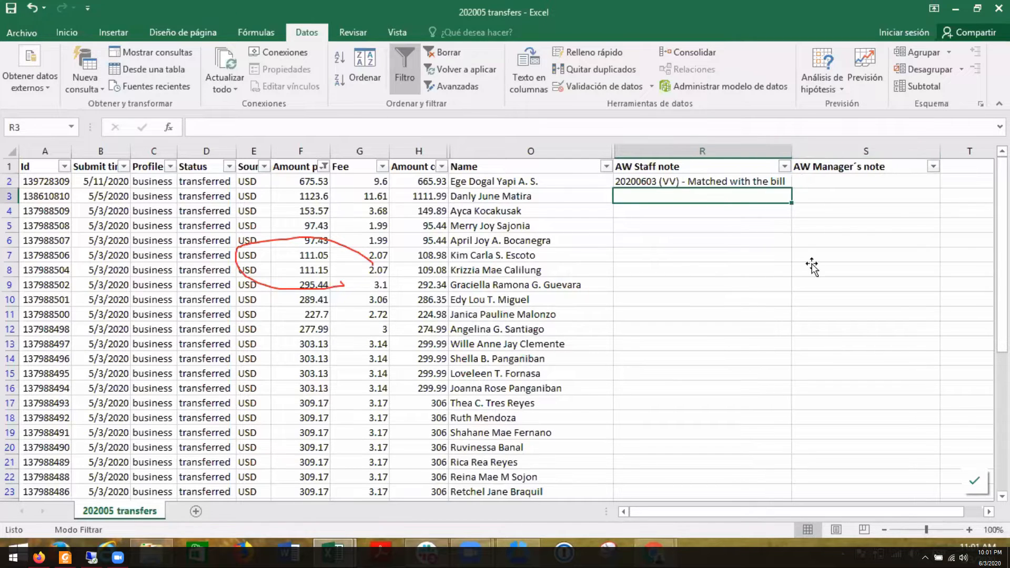
left_click(812, 266)
left_click(707, 200)
- Switch to QuickBooks Online, filter the vendor list by the first name of the second transfer's recipient, and open that vendor
key("alt+Tab")
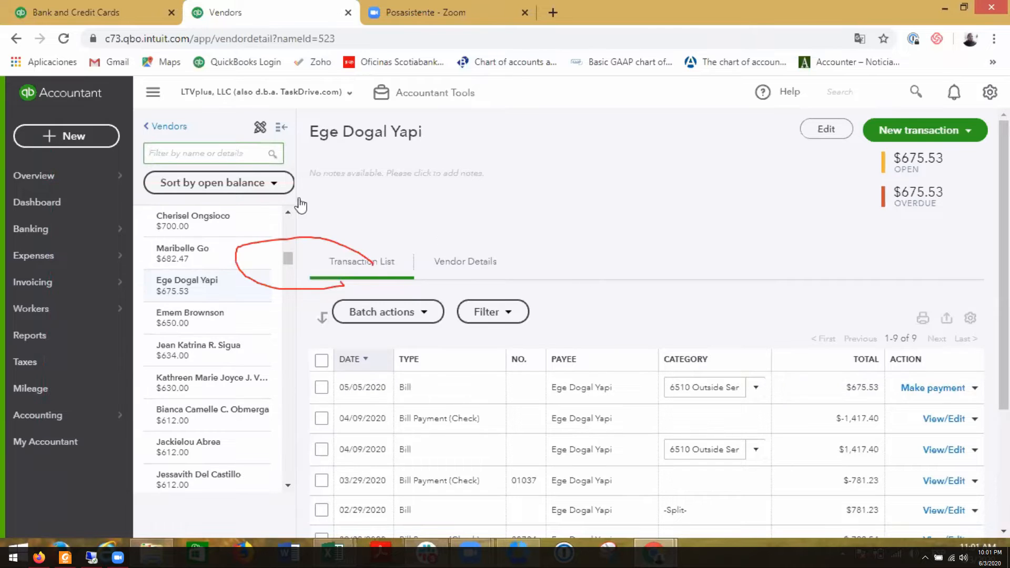
type("danly")
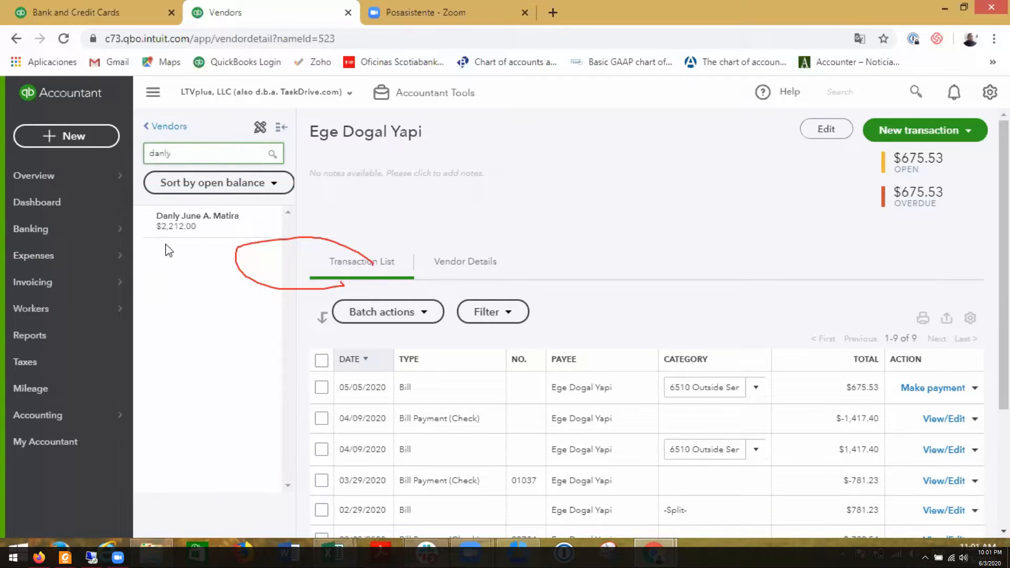
left_click(187, 221)
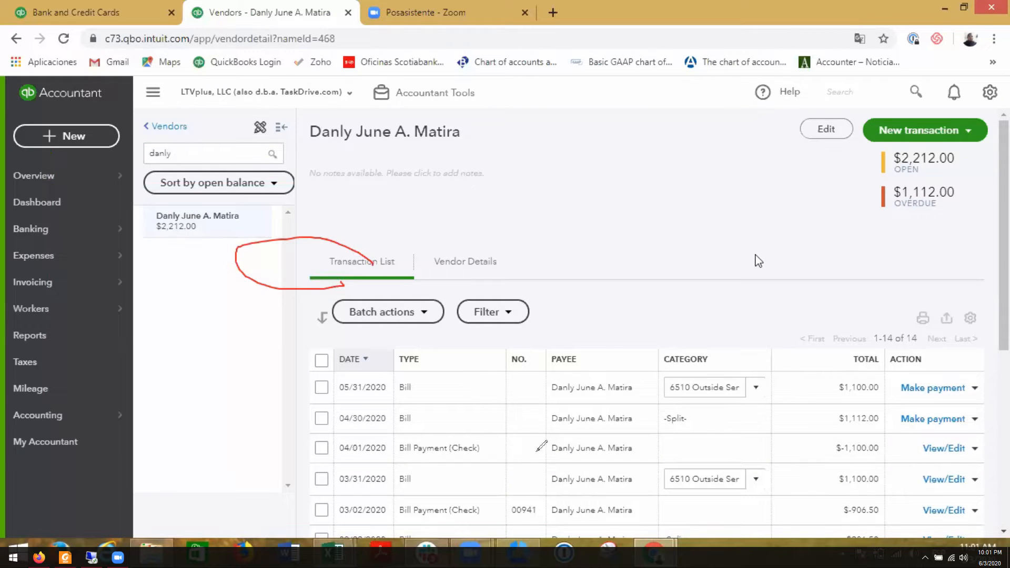
- Look over the vendor's transaction list and circle the 04/30/2020 bill and its total
scroll(755, 259, "down", 1)
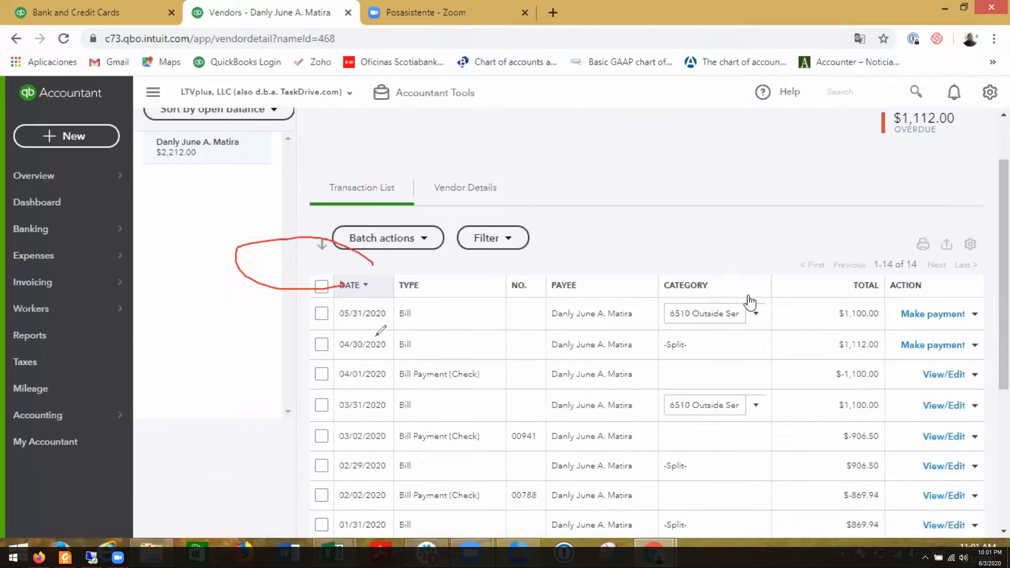
mouse_move(444, 333)
left_mouse_down()
mouse_move(301, 350)
mouse_move(522, 355)
mouse_move(386, 330)
left_mouse_up()
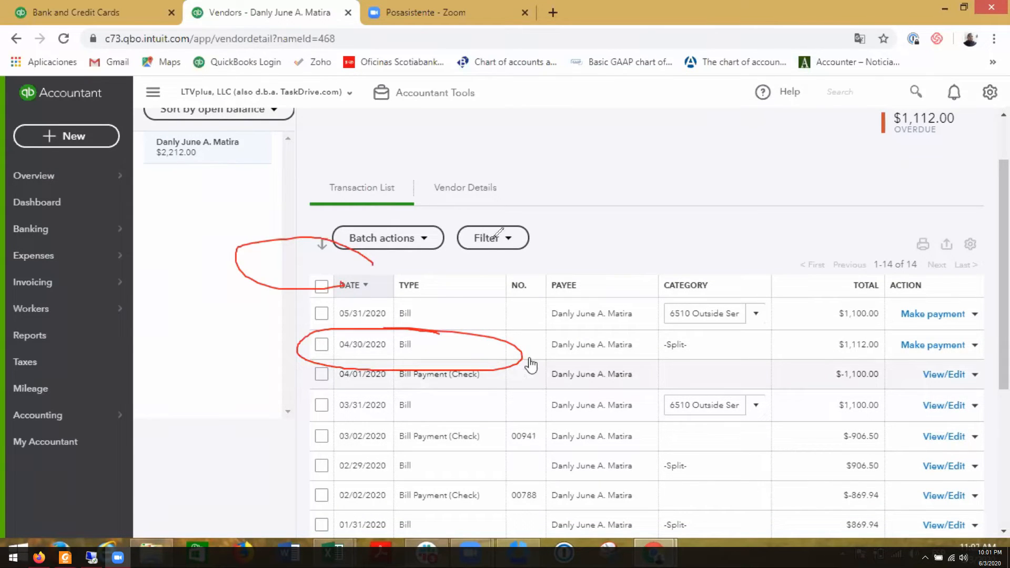
key("ctrl+z")
key("ctrl+z")
mouse_move(434, 308)
left_mouse_down()
mouse_move(307, 311)
mouse_move(419, 298)
mouse_move(435, 315)
left_mouse_up()
key("ctrl+z")
scroll(719, 375, "up", 1)
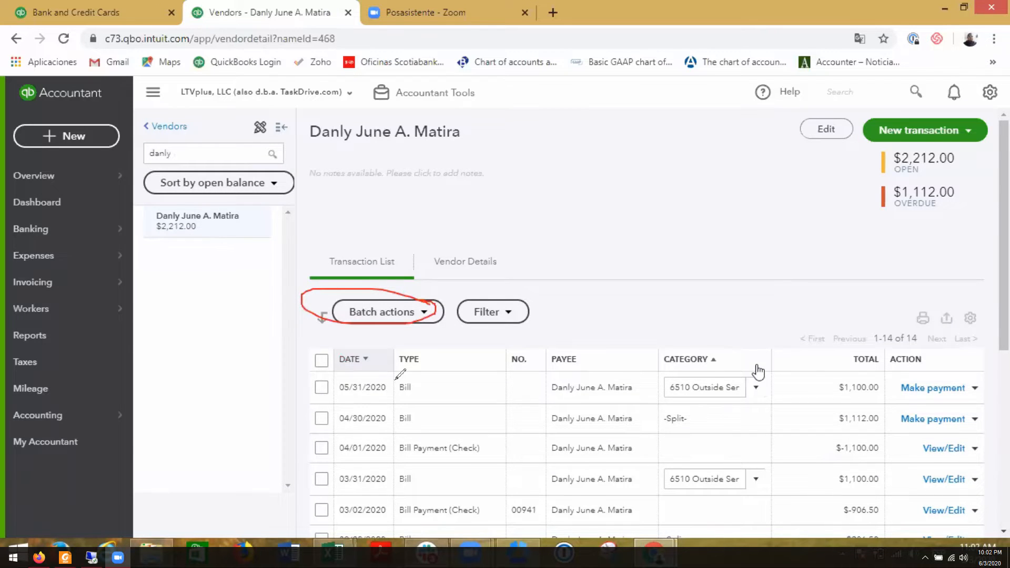
scroll(757, 371, "down", 3)
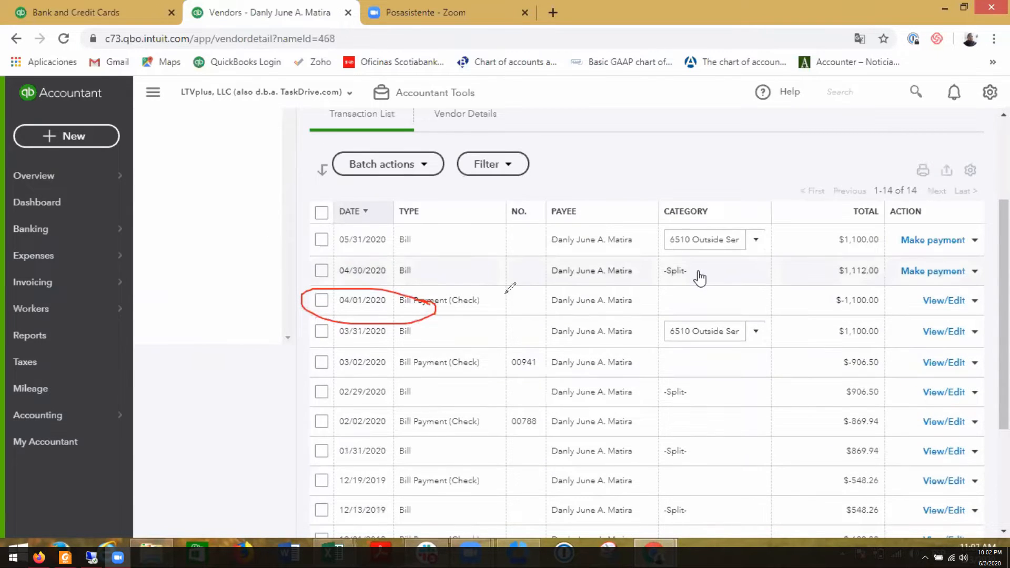
mouse_move(892, 259)
left_mouse_down()
mouse_move(830, 286)
mouse_move(888, 266)
left_mouse_up()
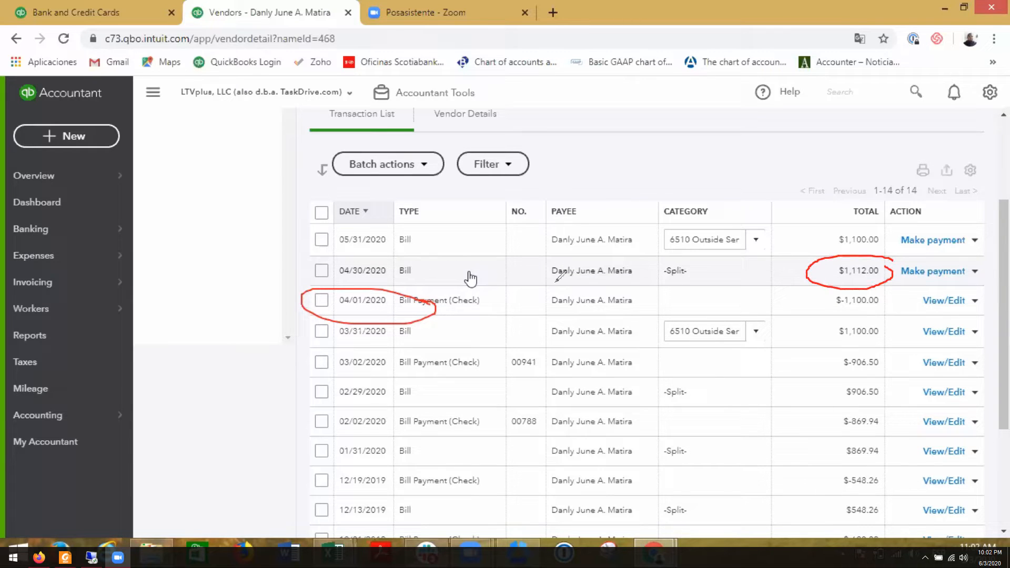
- Open the 04/30/2020 bill, and circle the second transfer's fee and amount in the 202005 transfers sheet in Excel to compare
left_click(471, 279)
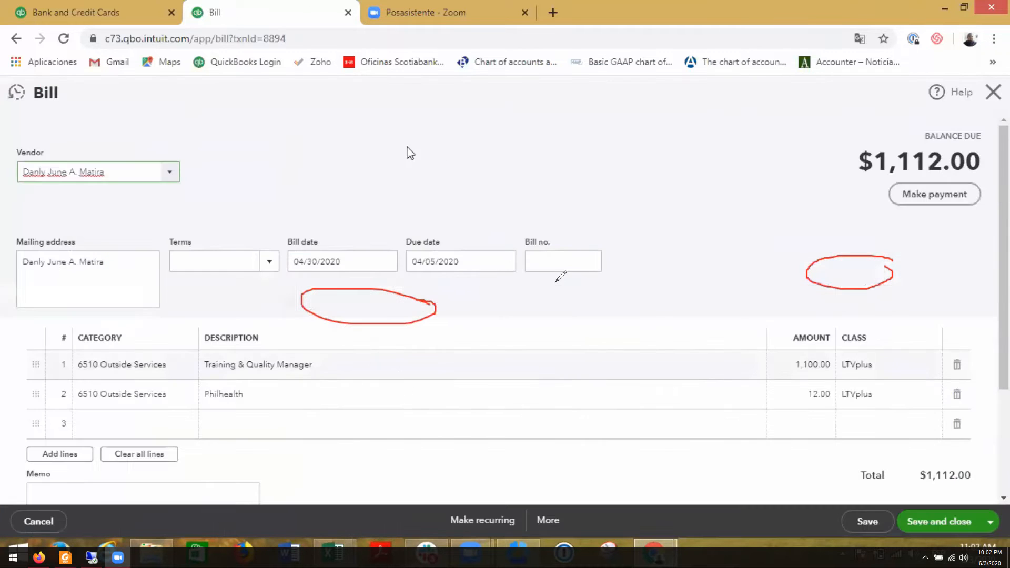
left_click(334, 552)
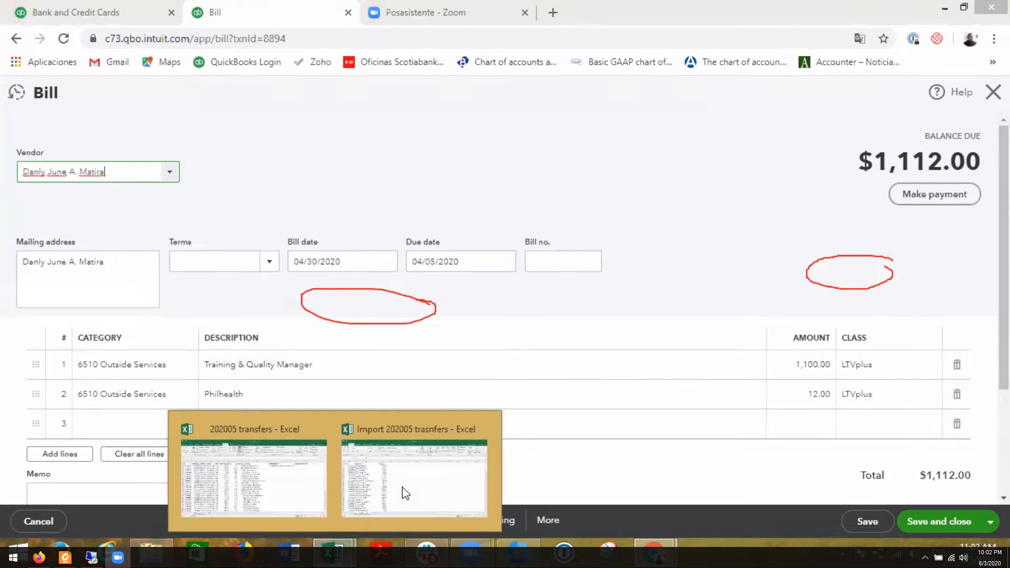
left_click(285, 490)
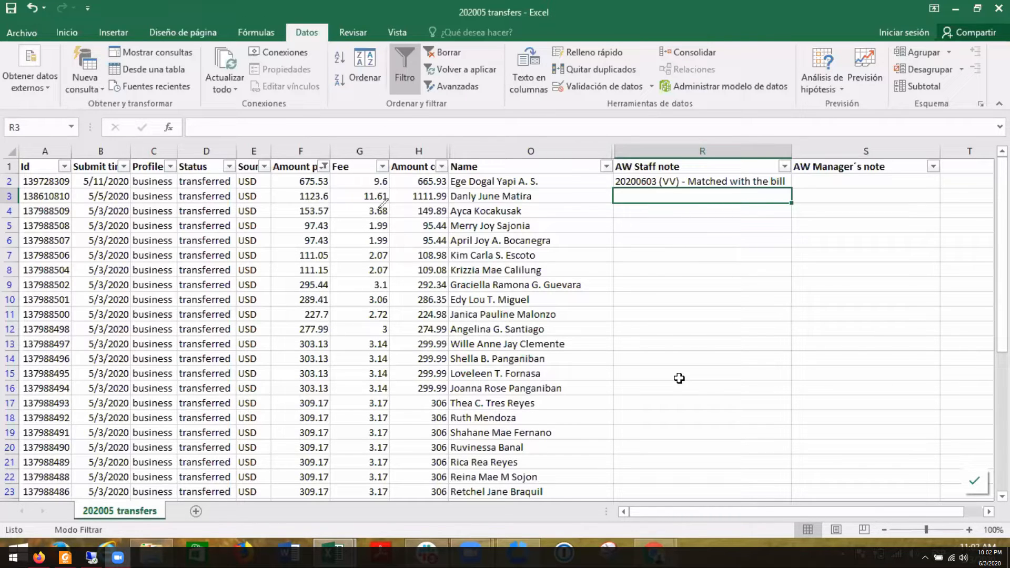
mouse_move(451, 183)
left_mouse_down()
mouse_move(406, 186)
mouse_move(441, 209)
mouse_move(455, 194)
mouse_move(369, 179)
mouse_move(382, 210)
mouse_move(392, 187)
left_mouse_up()
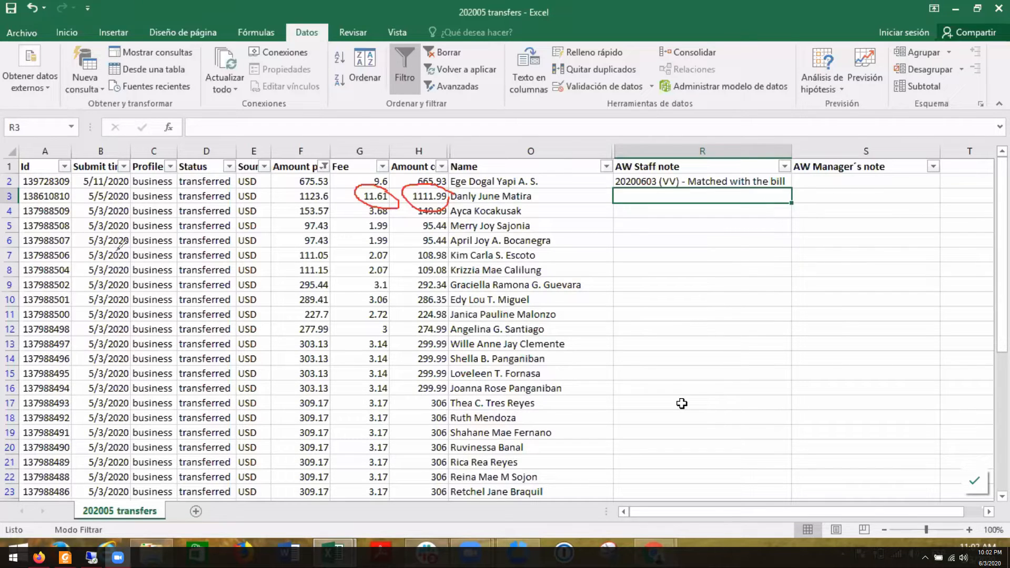
- Close the bill in QuickBooks Online and start Find match for the 05/05/2020 transaction on the Bank and Credit Cards page
key("alt+Tab")
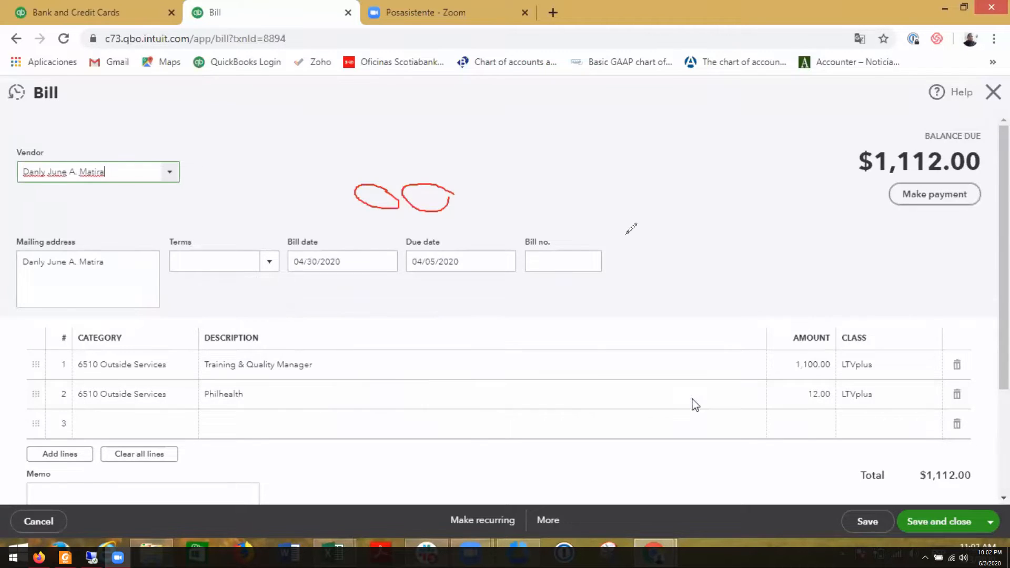
left_click(993, 92)
left_click(77, 15)
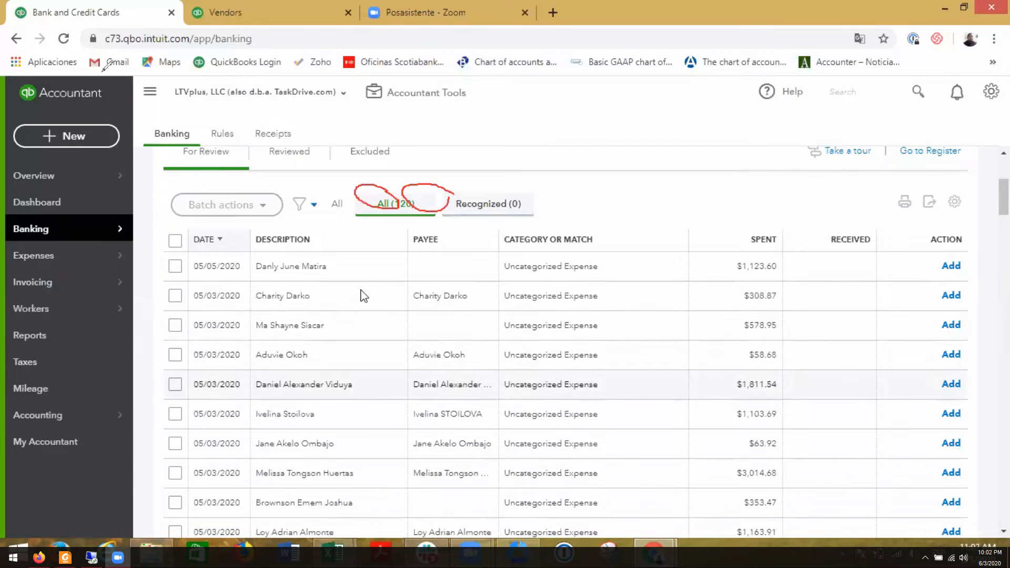
left_click(477, 76)
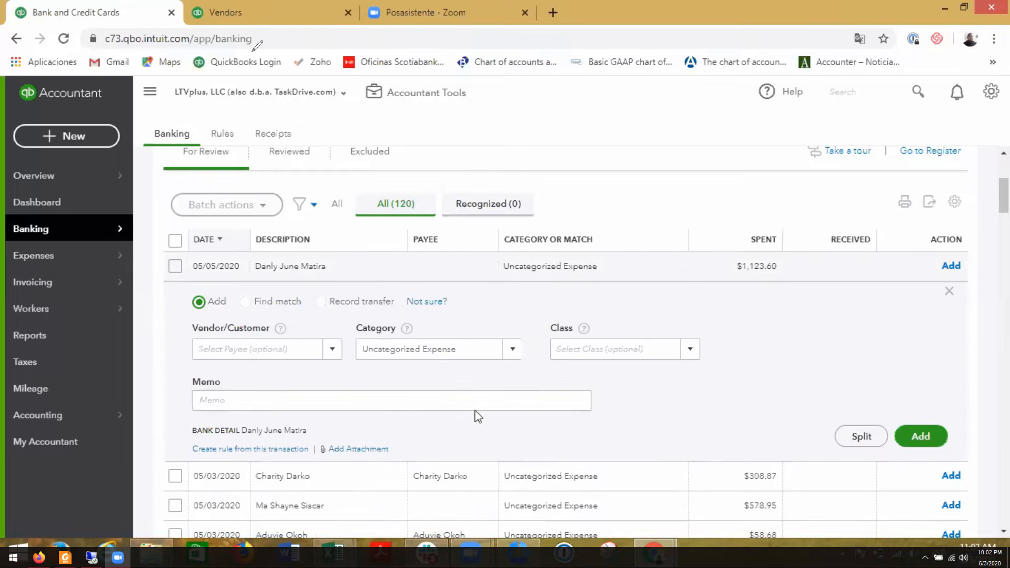
left_click_drag(322, 301, 226, 302)
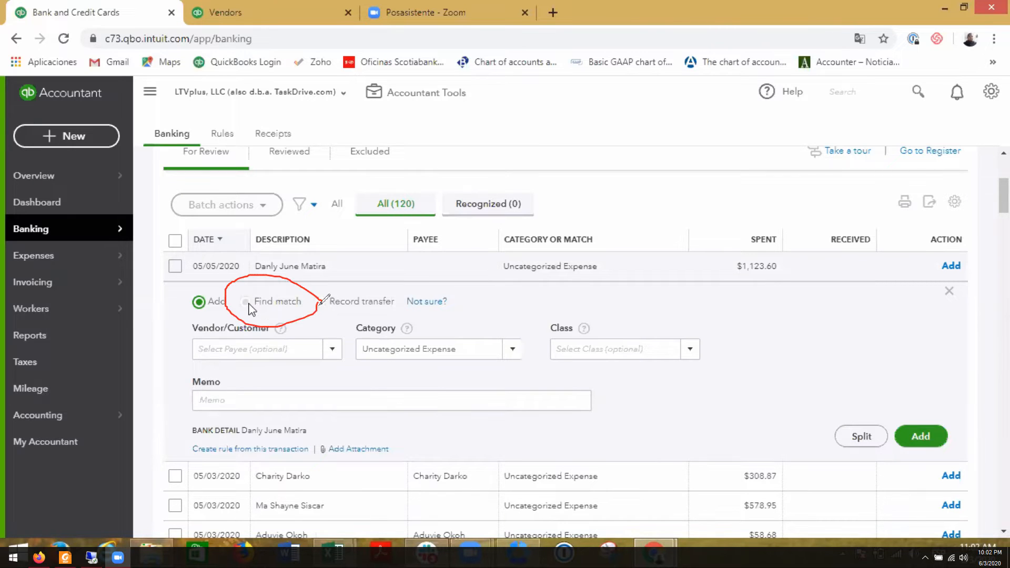
left_click(246, 303)
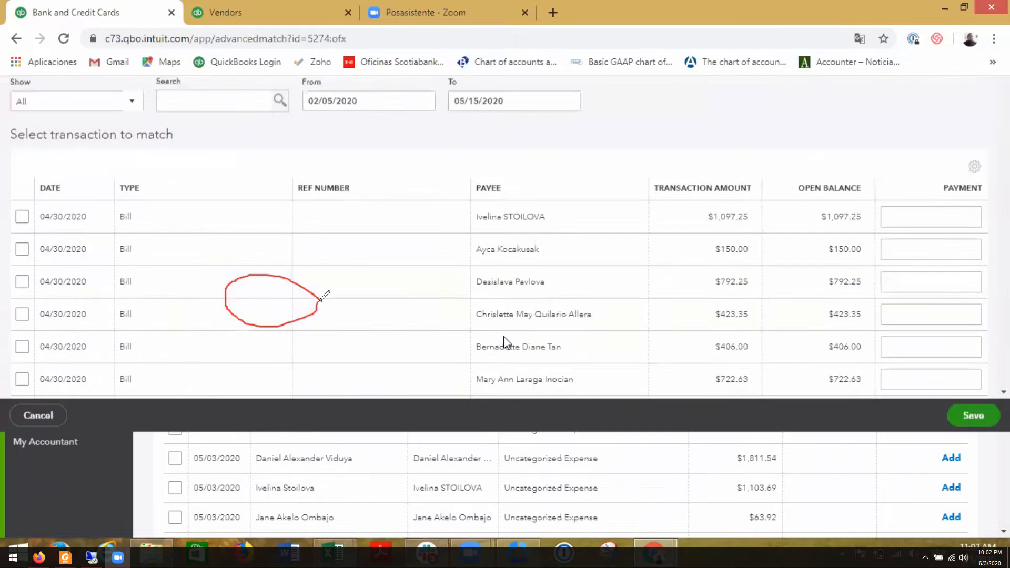
- Circle the search field, search the transactions by the vendor's first name, and select the 04/30/2020 bill as the match
mouse_move(230, 197)
left_mouse_down()
mouse_move(168, 190)
mouse_move(230, 203)
mouse_move(202, 185)
left_mouse_up()
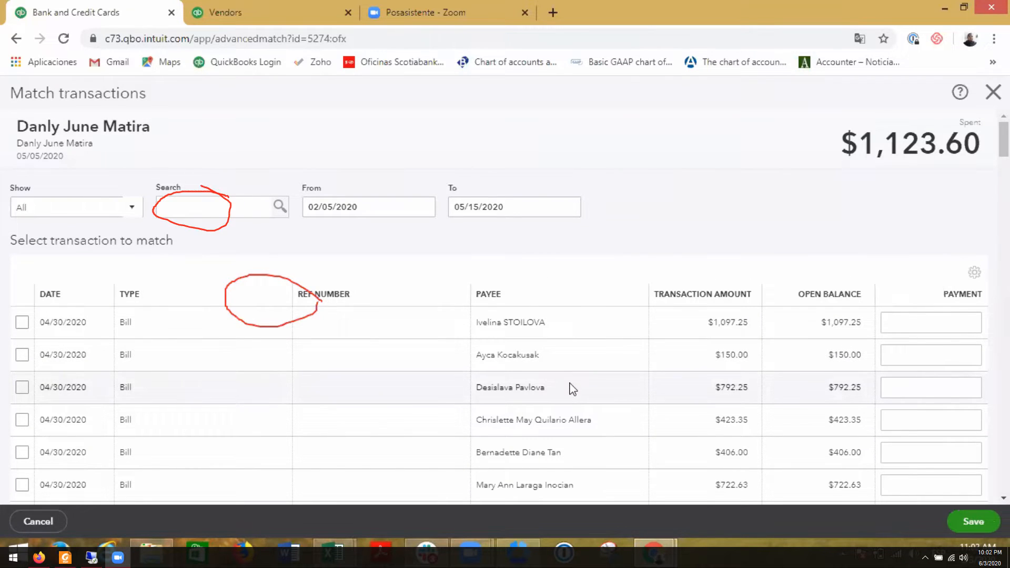
left_click(223, 205)
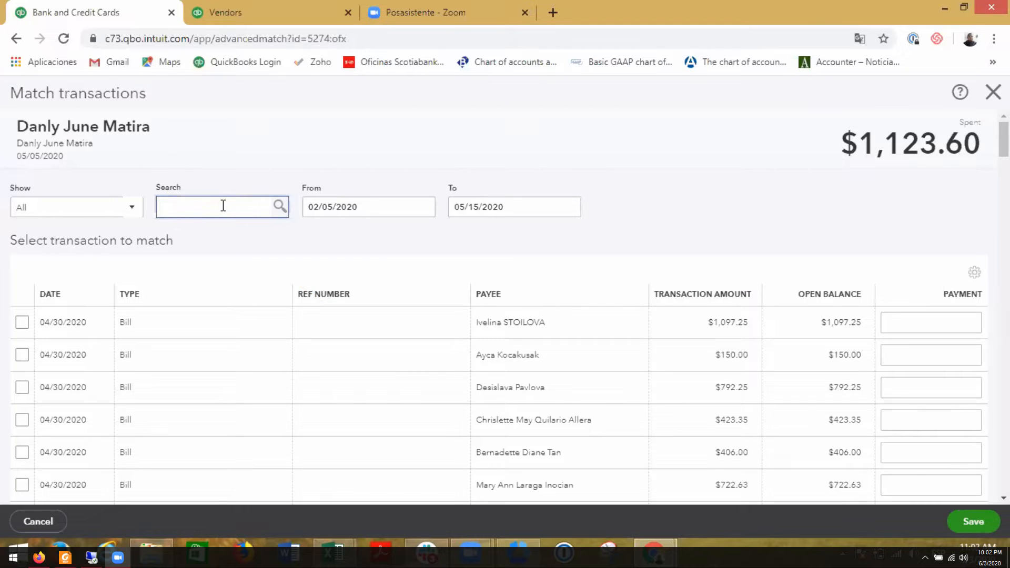
type("danly")
left_click(21, 322)
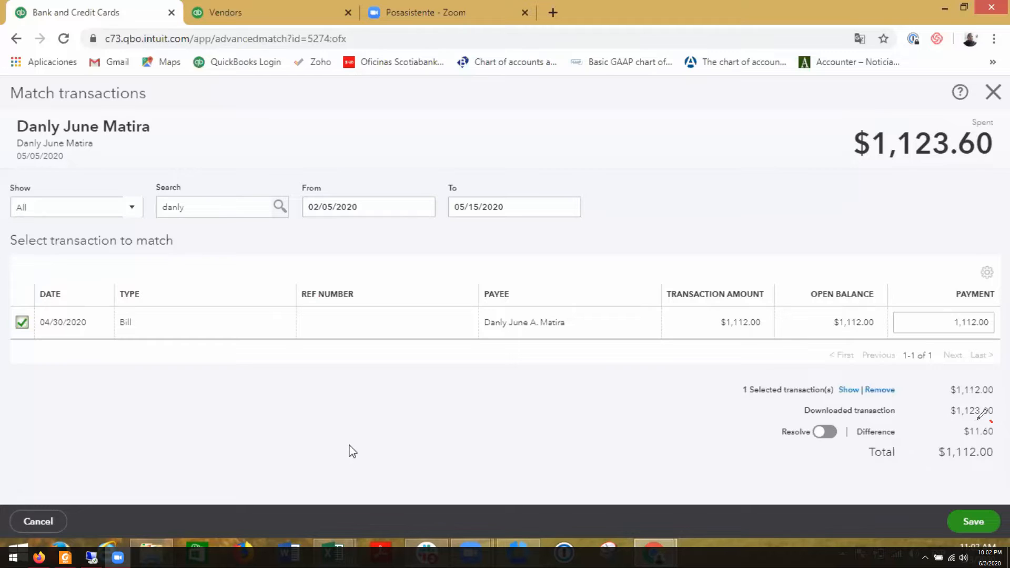
- Turn on Resolve for the difference, and circle the dates of the resolving transaction and the selected bill
left_click(818, 435)
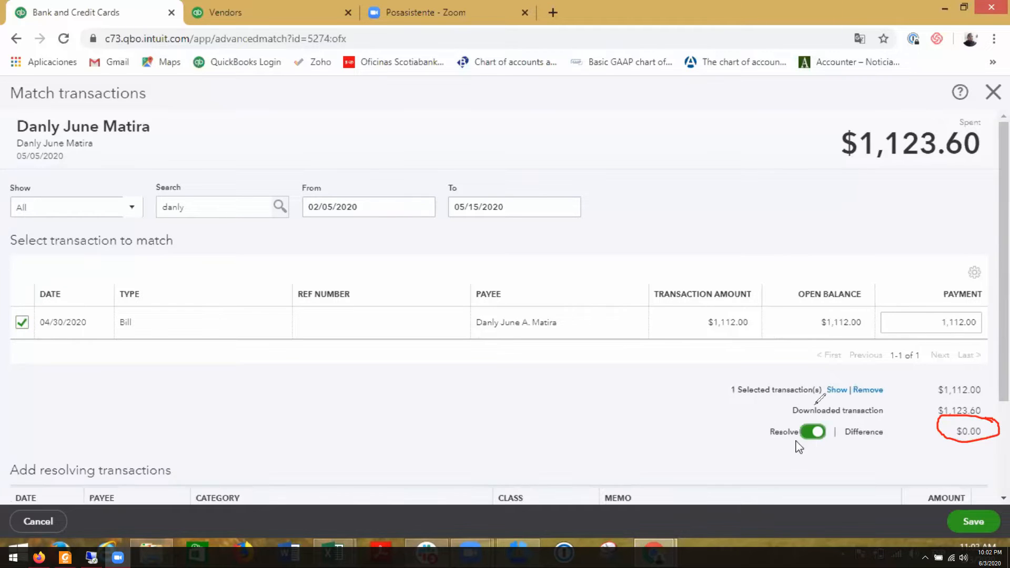
scroll(666, 434, "down", 2)
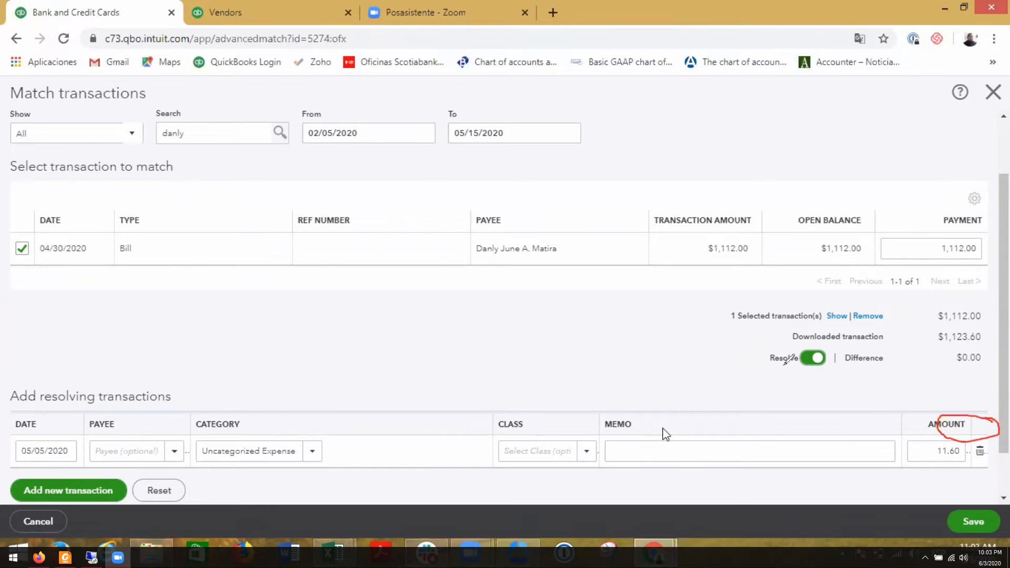
mouse_move(95, 437)
left_mouse_down()
mouse_move(7, 429)
mouse_move(95, 465)
mouse_move(98, 423)
left_mouse_up()
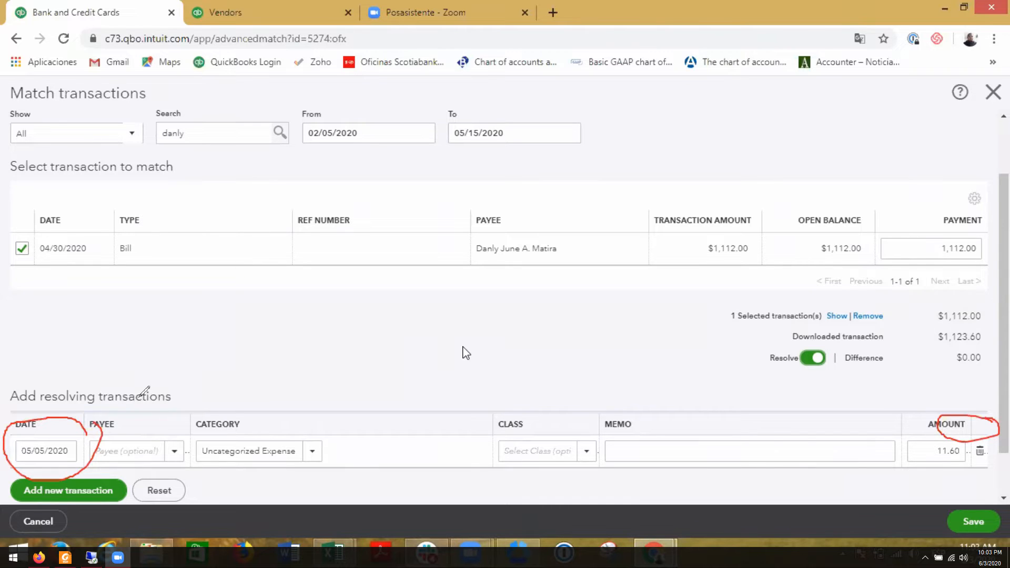
scroll(421, 372, "down", 1)
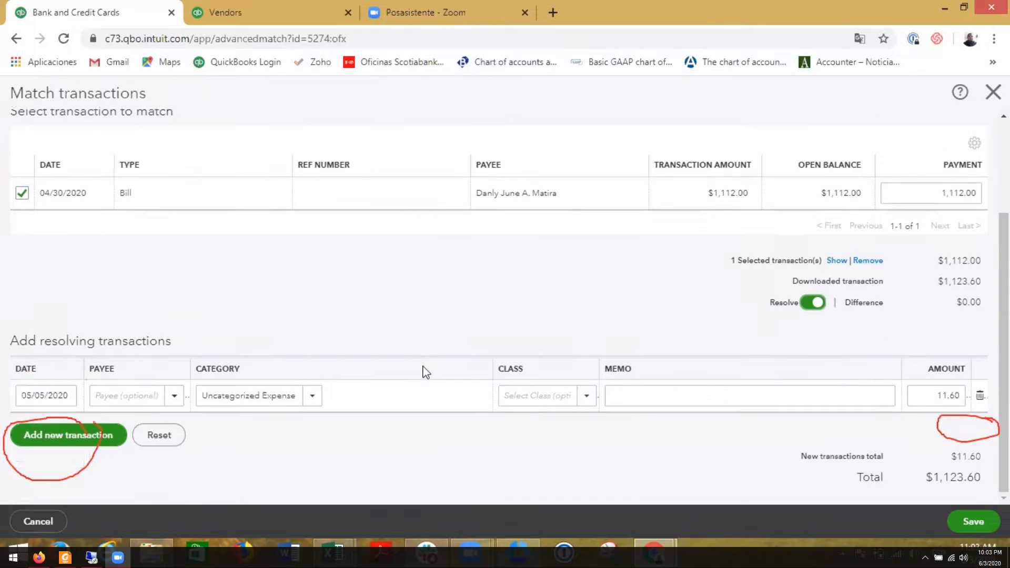
left_click(132, 401)
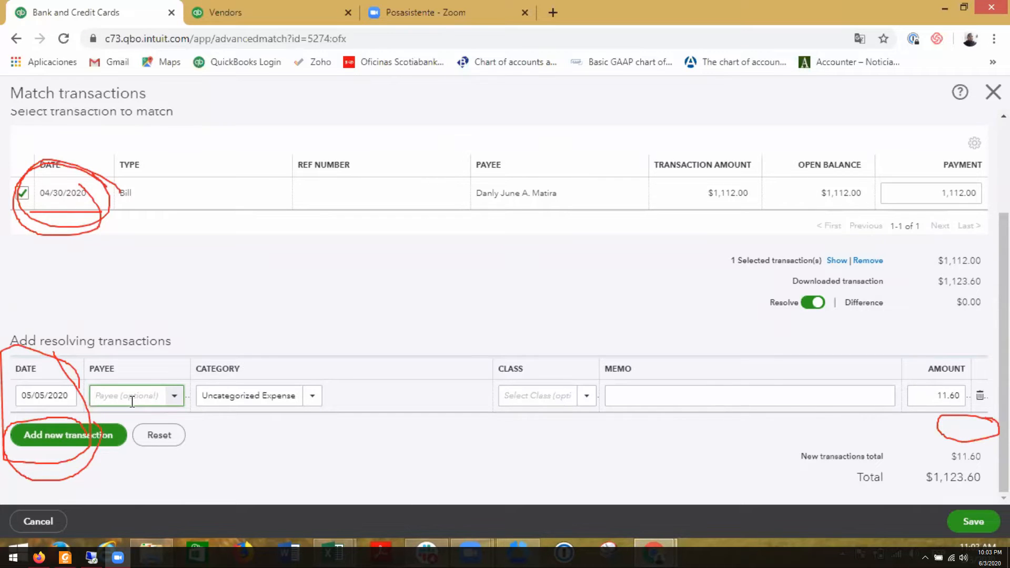
left_click(95, 161)
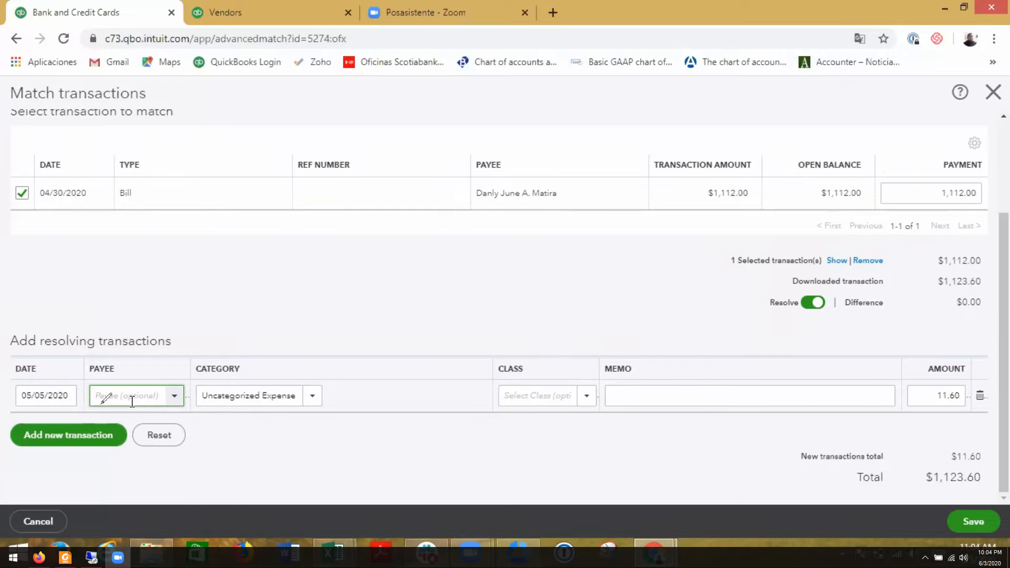
- Set the resolving transaction's payee to Transferwise and its category to the 6040 Bank Charges account
type("Transferwise")
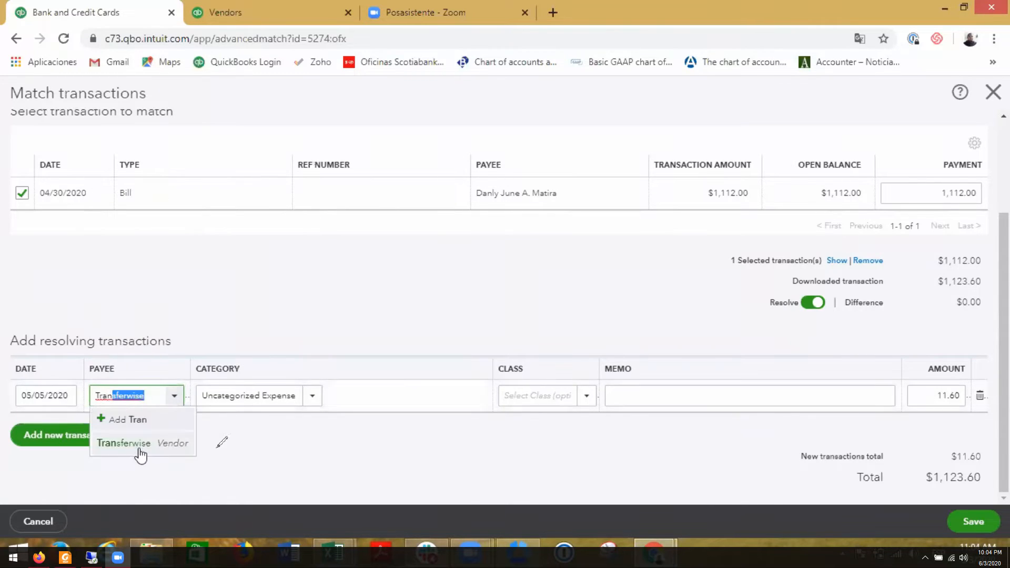
key("Tab")
type("ban")
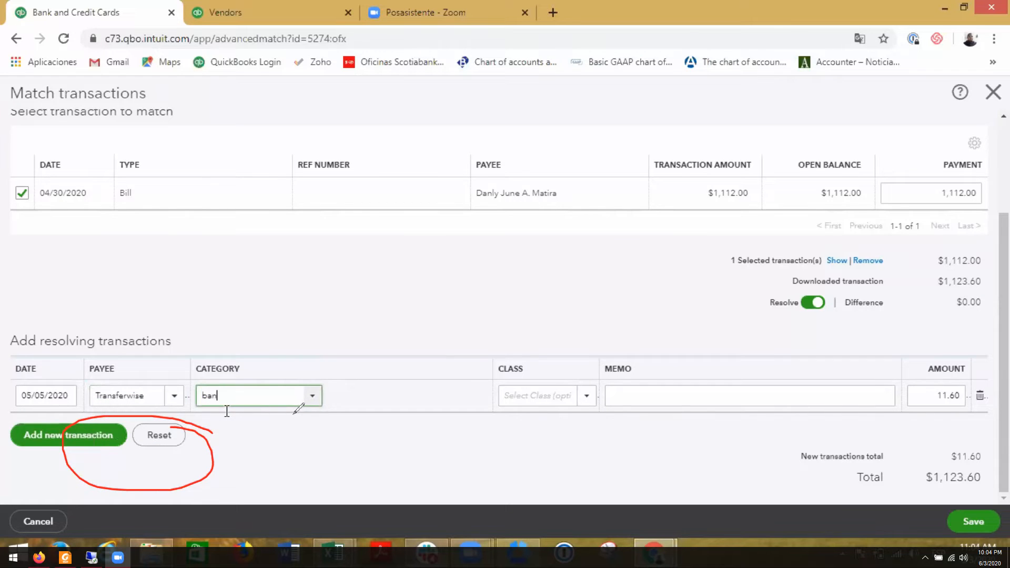
left_click(278, 451)
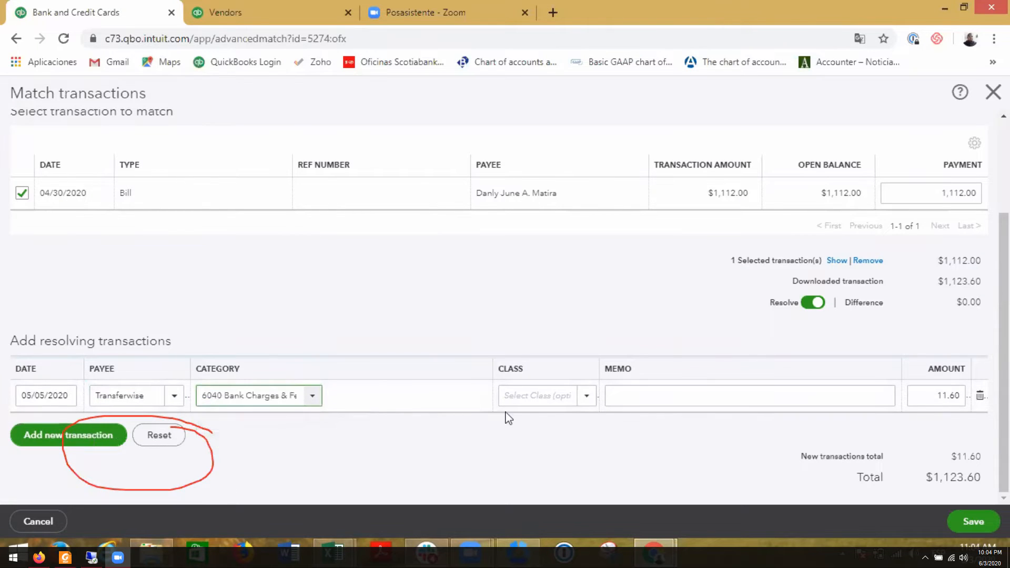
- Set the resolving transaction's class to LTVplus
left_click(520, 394)
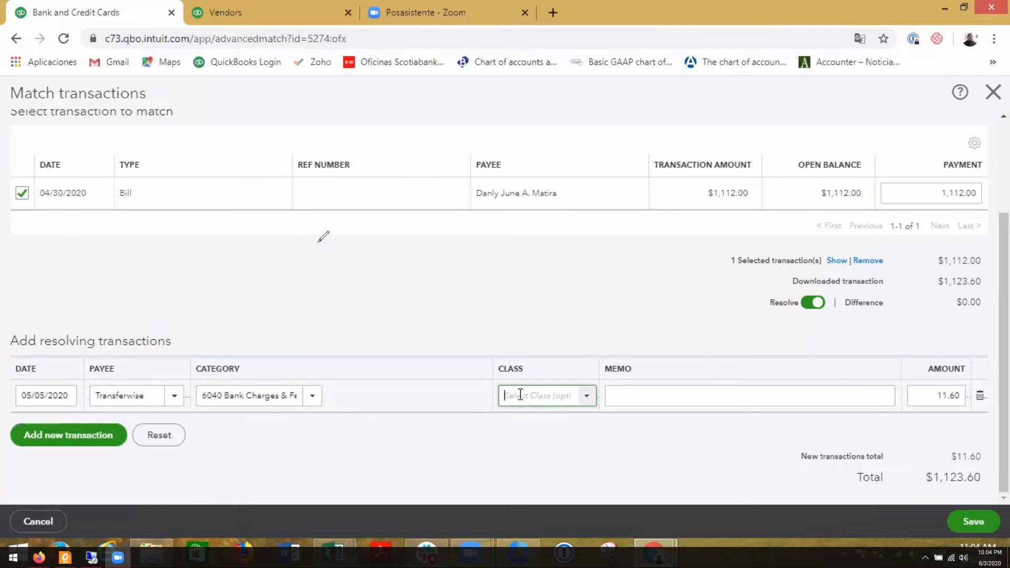
type("Ltv")
left_click(523, 443)
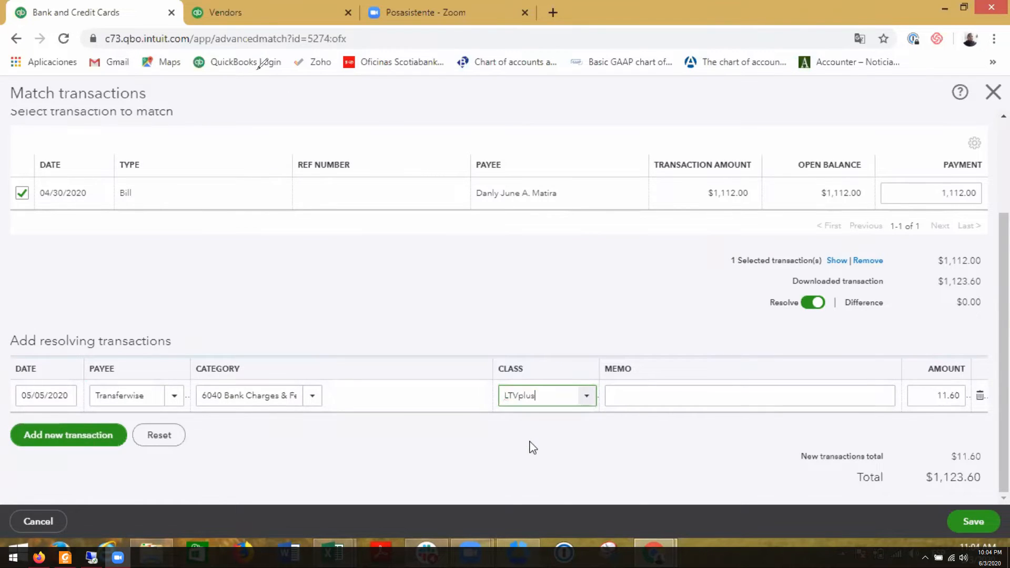
- Draw an arrow to the Vendors page, view the vendor's transaction list, and return to the match
left_click_drag(221, 161, 239, 1)
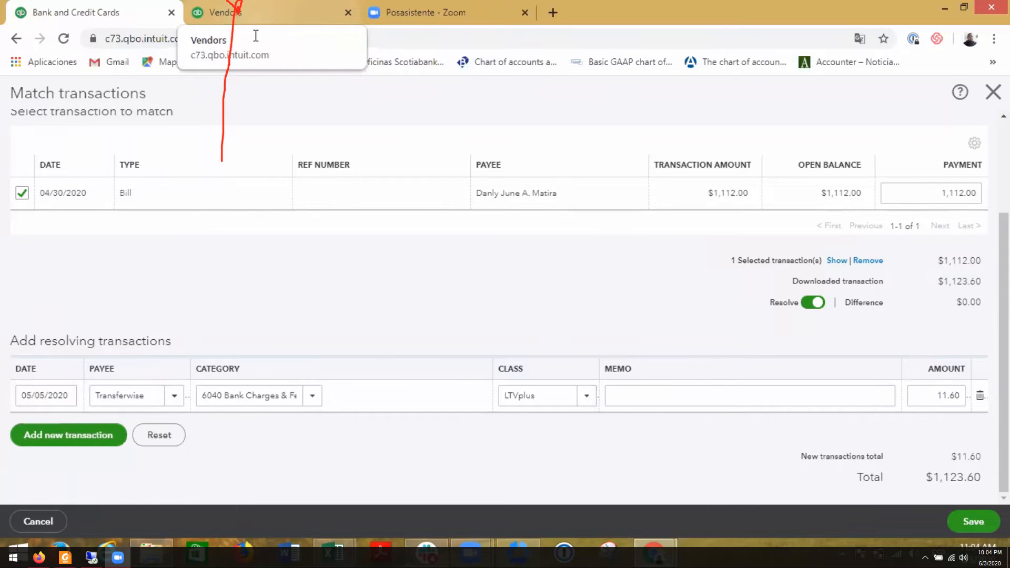
left_click(247, 12)
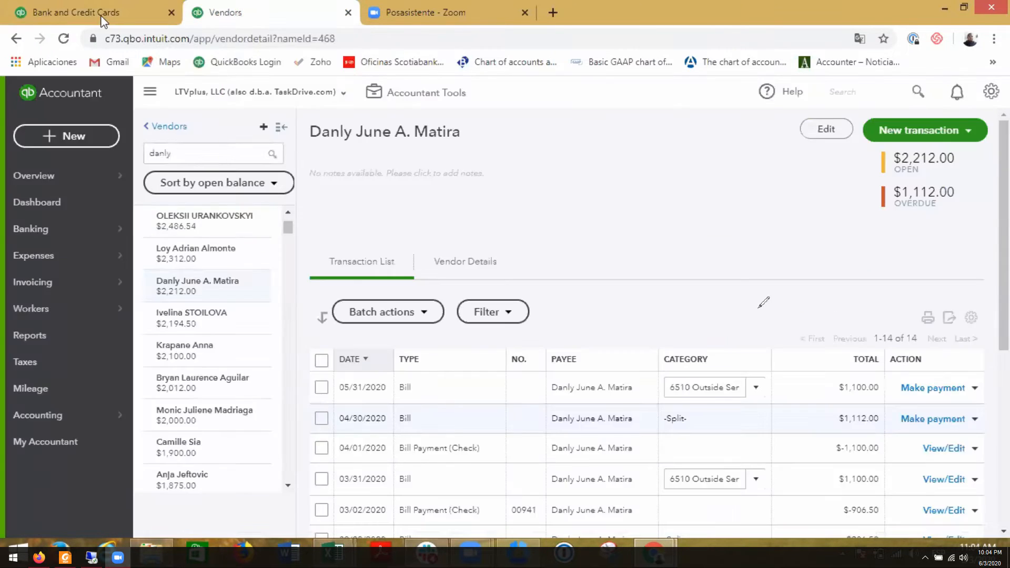
left_click(84, 12)
- Enter the memo "TW fees" for the resolving transaction and save the match
left_click(677, 396)
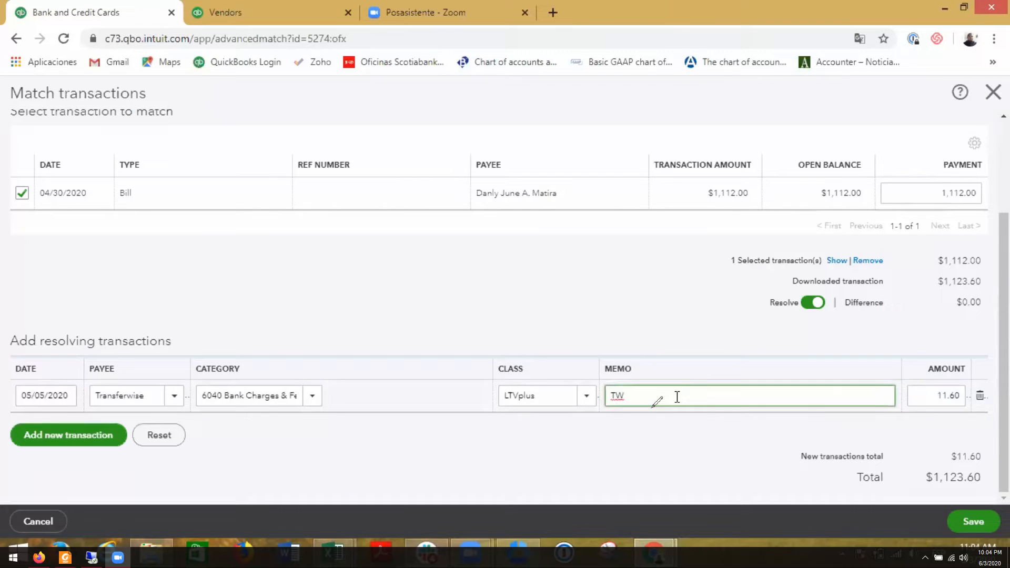
type("TW fees")
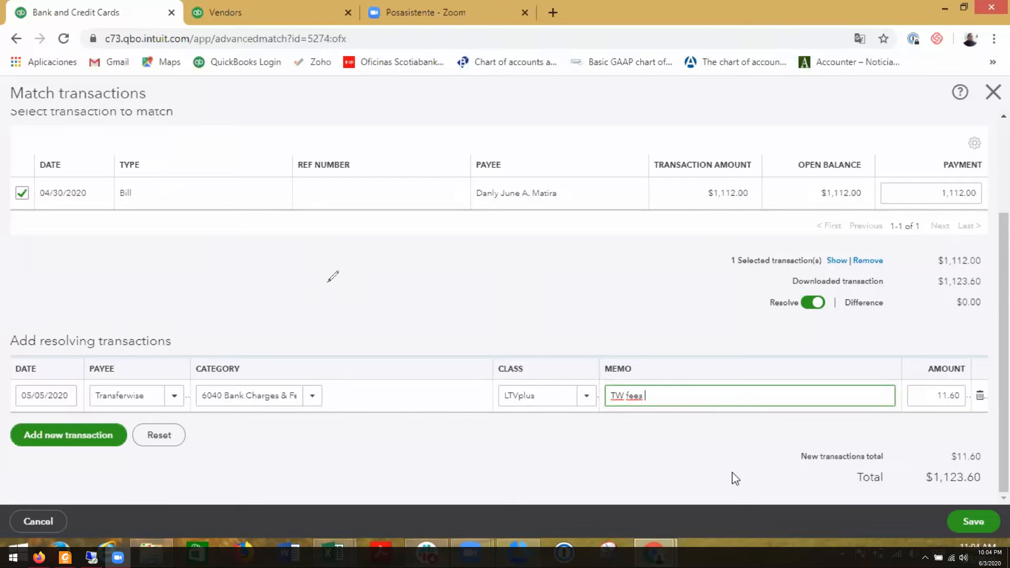
left_click(980, 530)
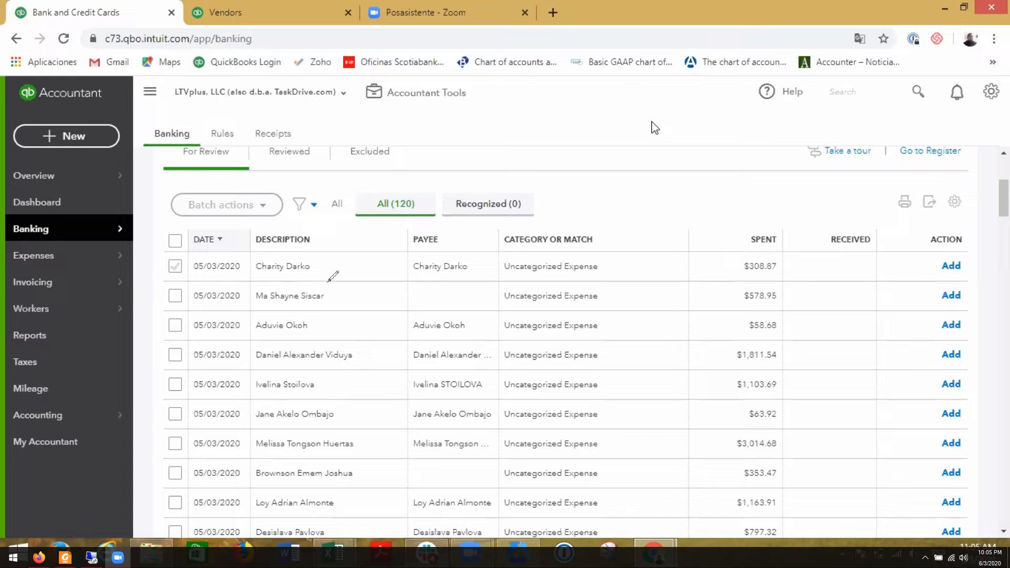
- Switch to the 202005 transfers workbook in Excel and copy the AW Staff note from R2 into R3
key("alt+Tab")
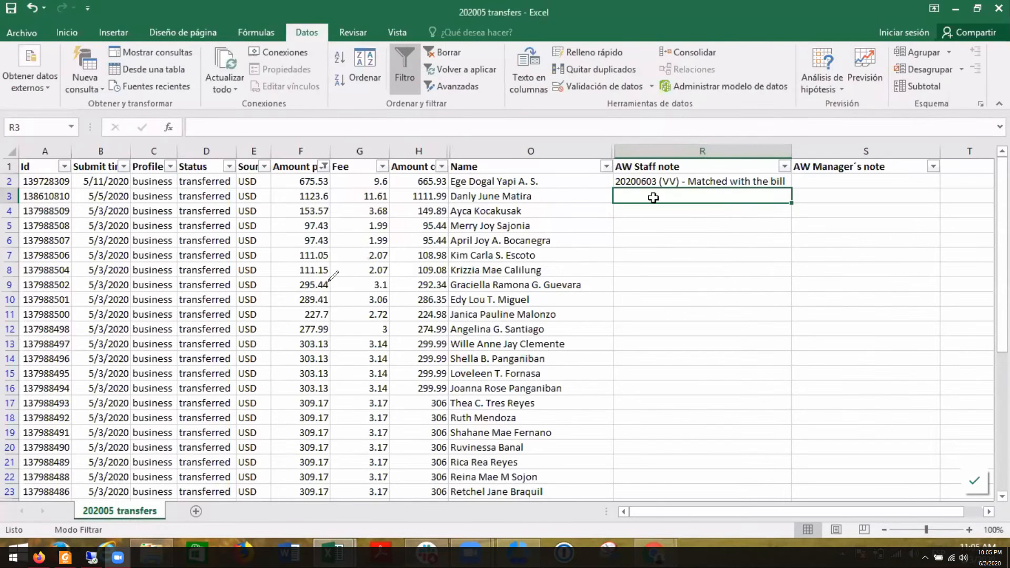
left_click(652, 183)
key("ctrl+c")
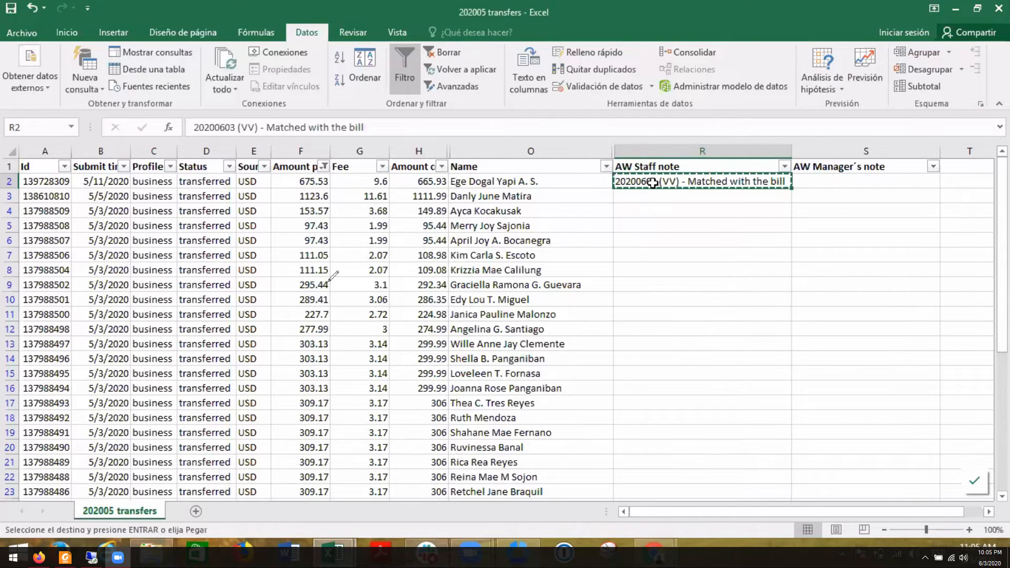
key("Down")
key("Return")
left_click(640, 209)
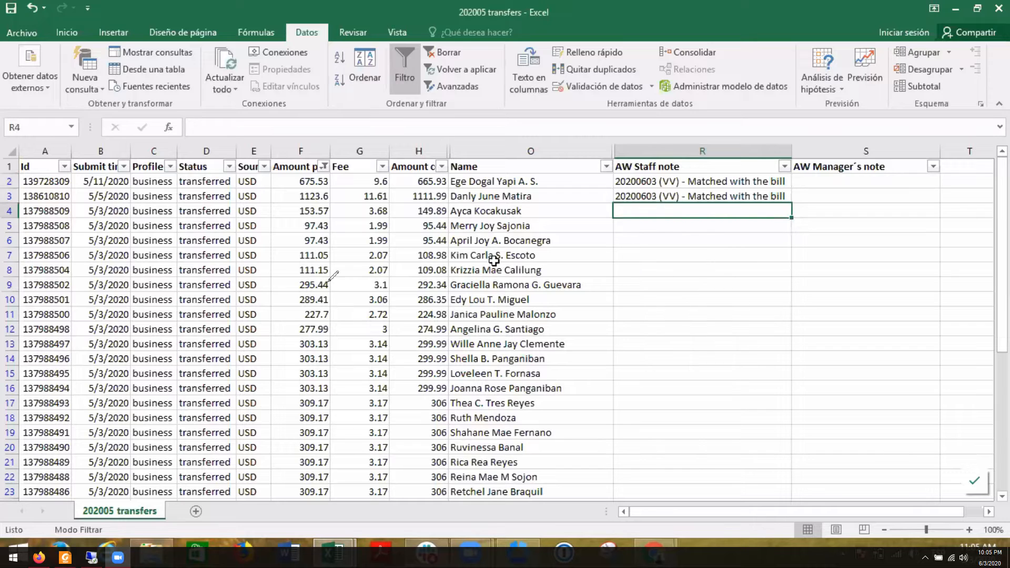
- Find the vendor named in row 4 by first name in QuickBooks Online's Vendors page and review their transaction list
left_click(481, 212)
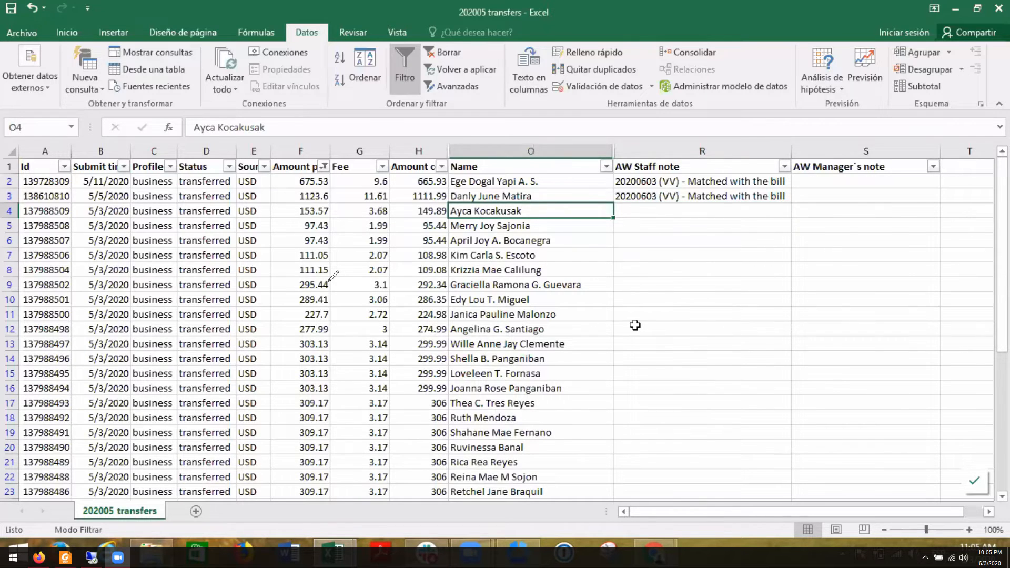
key("alt+Tab")
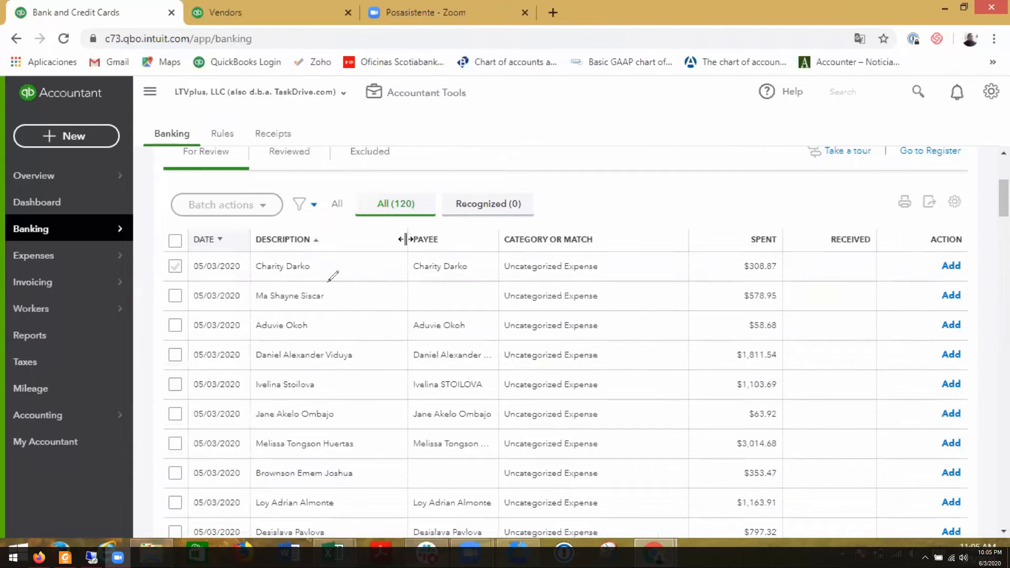
scroll(408, 243, "up", 3)
left_click(219, 4)
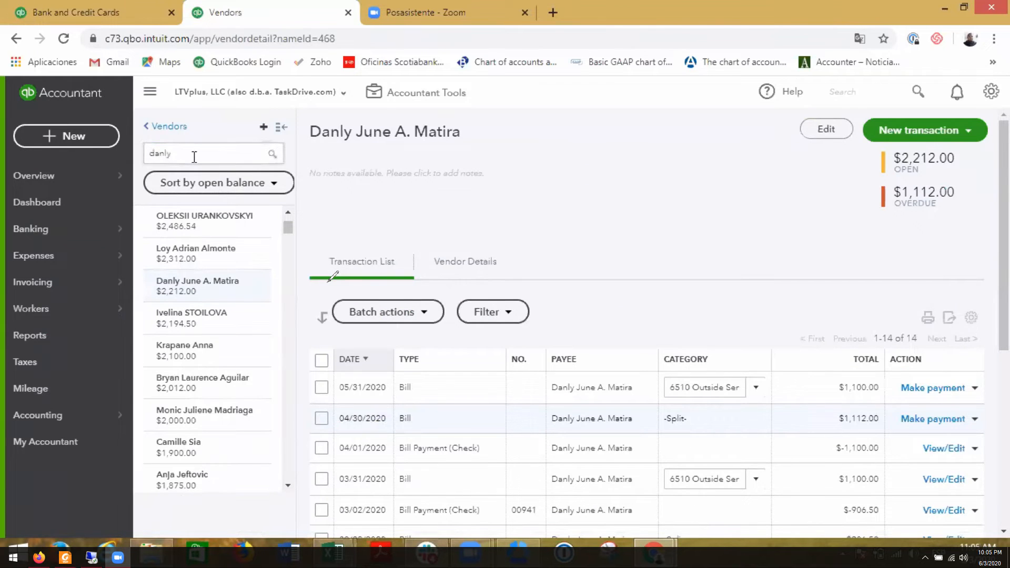
double_click(194, 156)
type("ayca")
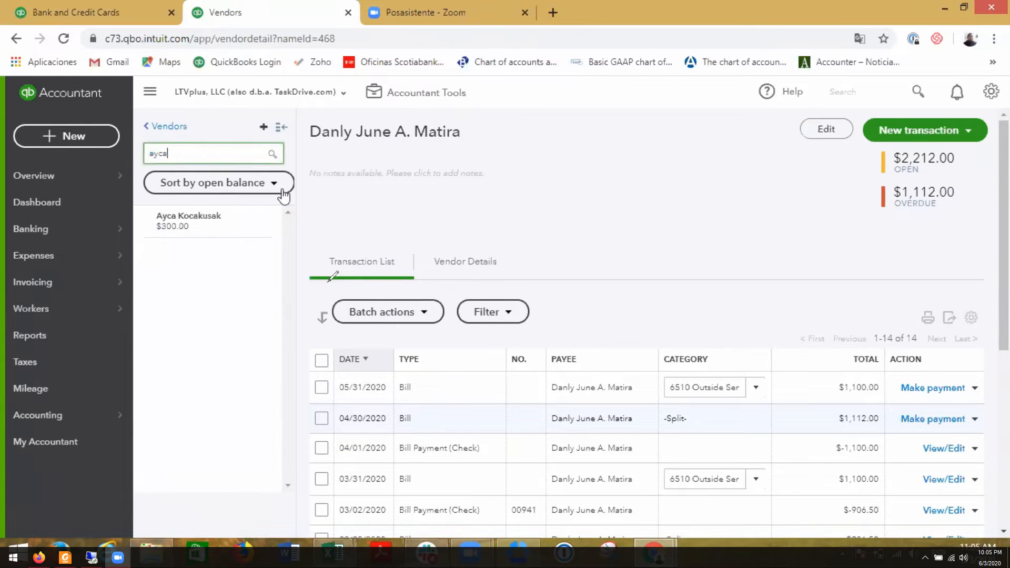
left_click(226, 231)
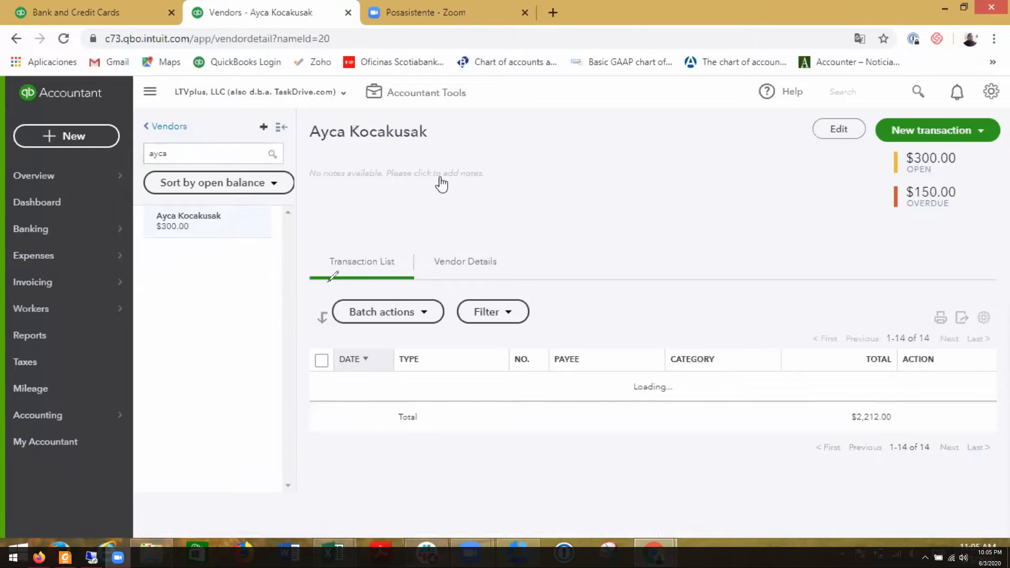
scroll(590, 210, "down", 4)
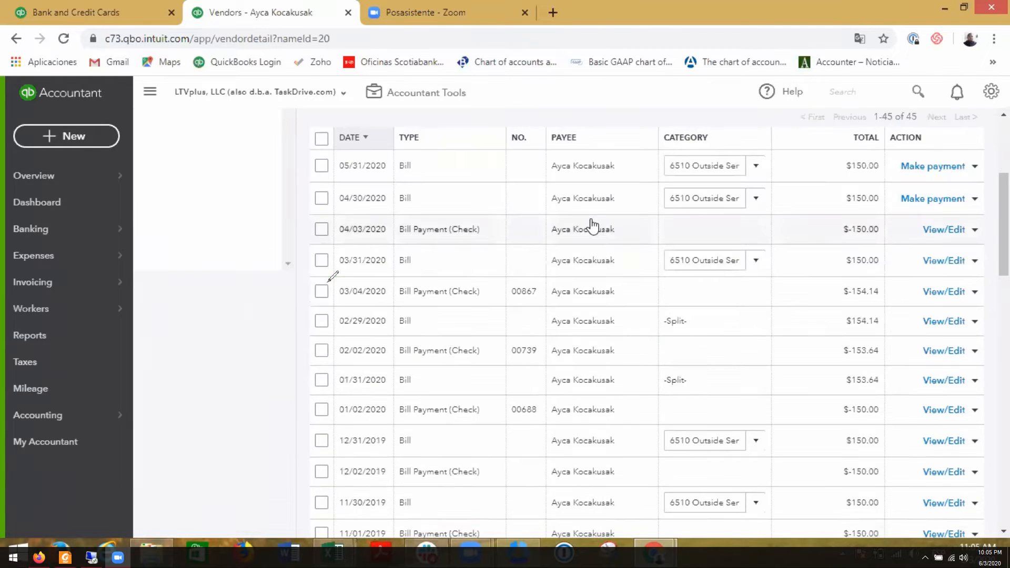
scroll(591, 225, "up", 3)
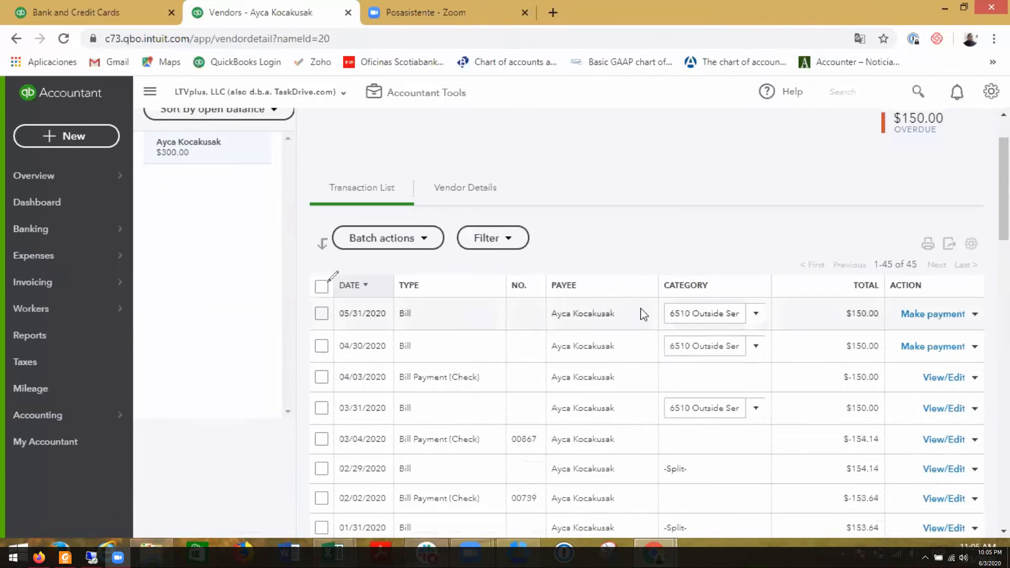
- Switch back to the 202005 transfers workbook in Excel and examine row 4's amounts, fee, name and staff note cell
left_click(111, 15)
mouse_move(334, 552)
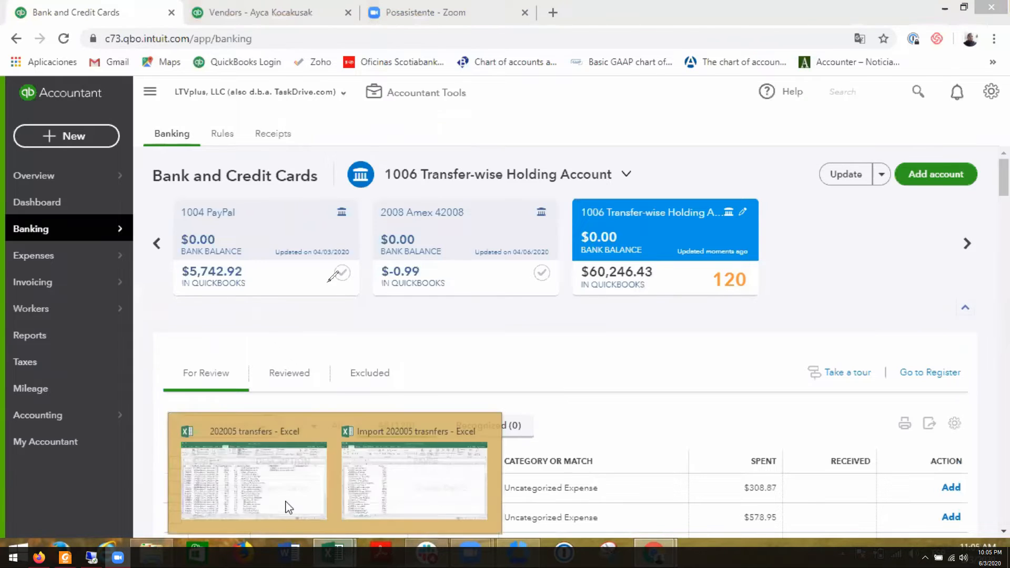
left_click(282, 501)
left_click(594, 213)
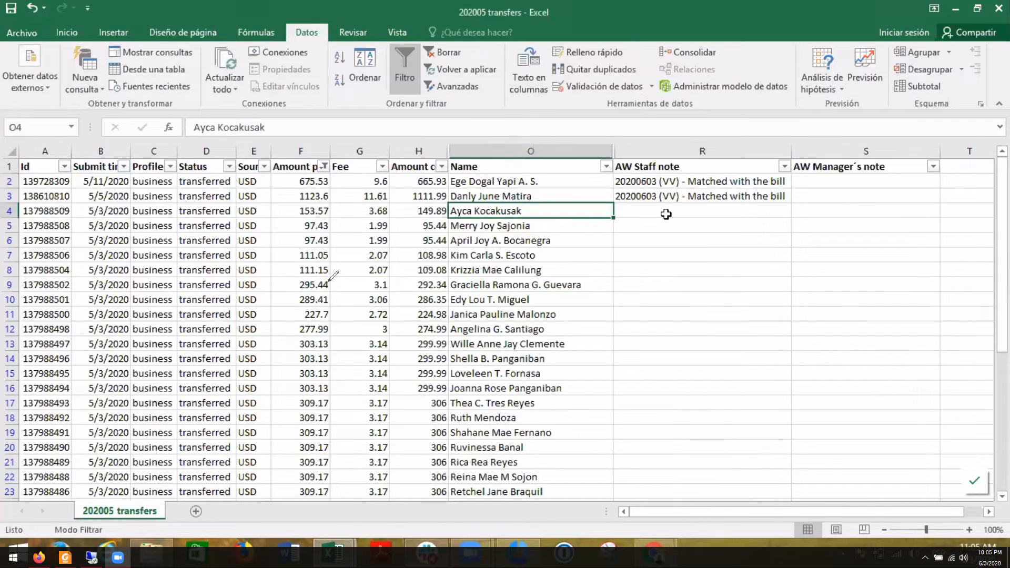
left_click(666, 214)
left_click(317, 221)
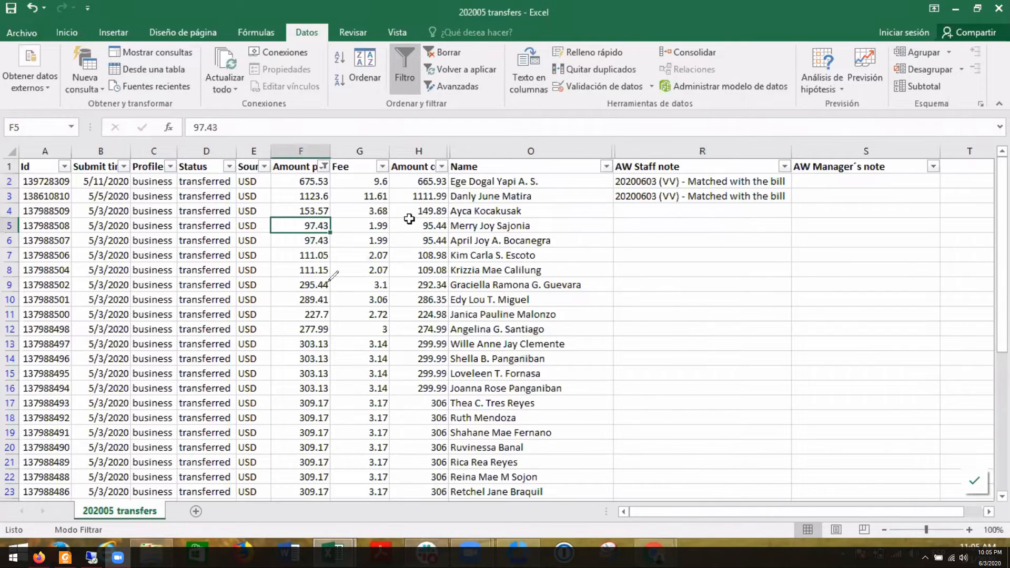
left_click(430, 210)
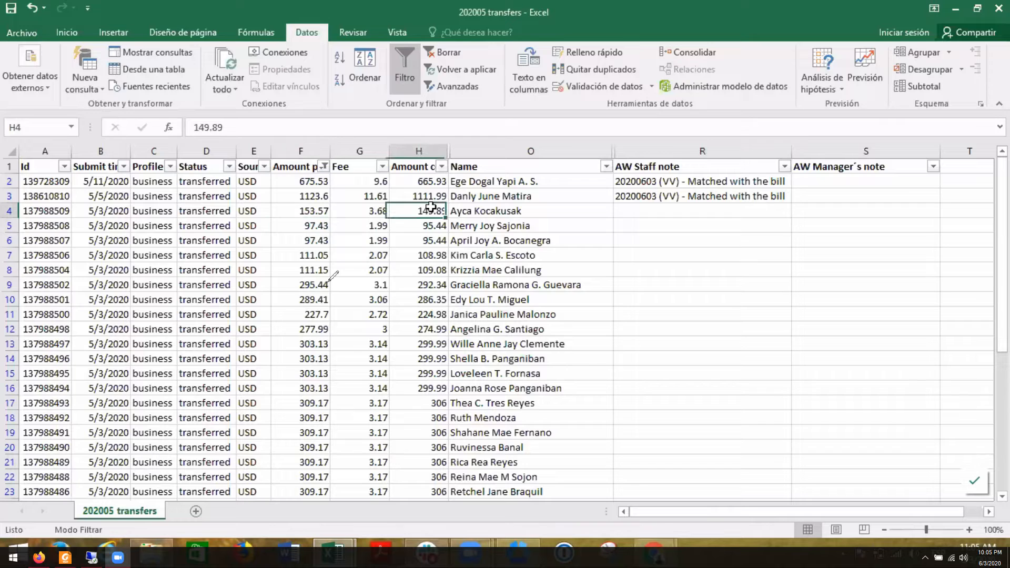
left_click(367, 212)
left_click(305, 212)
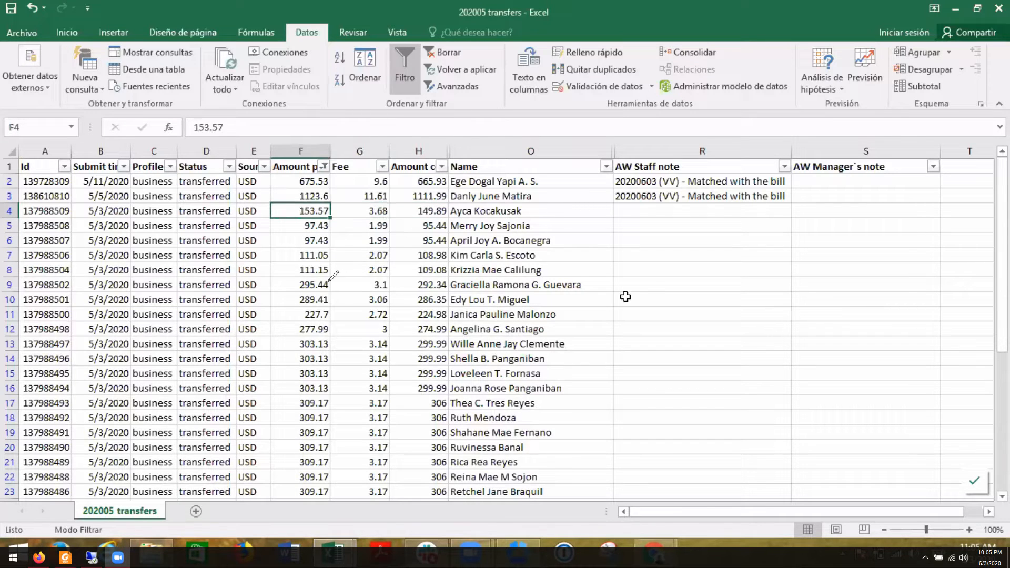
left_click(652, 213)
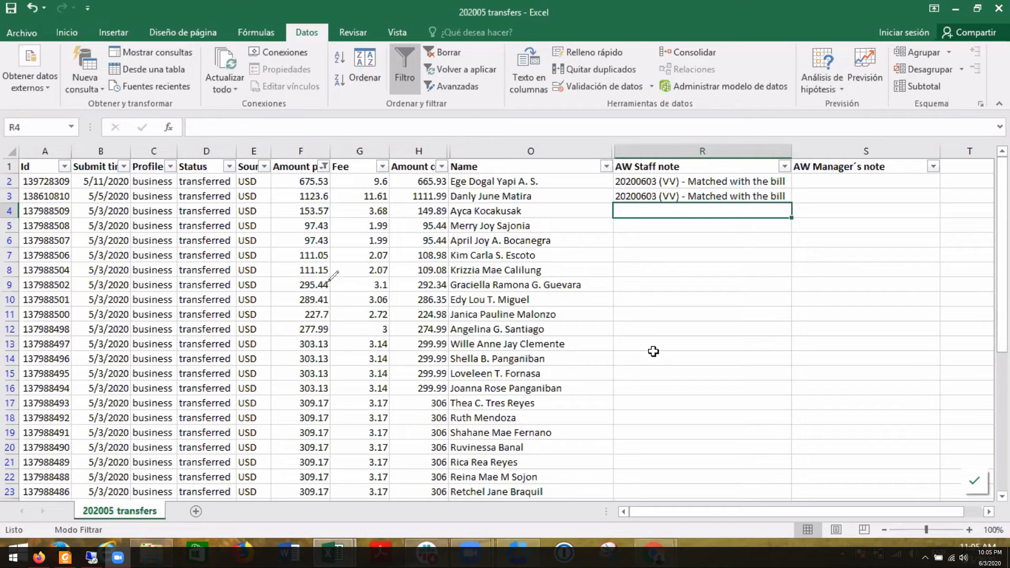
left_click(504, 212)
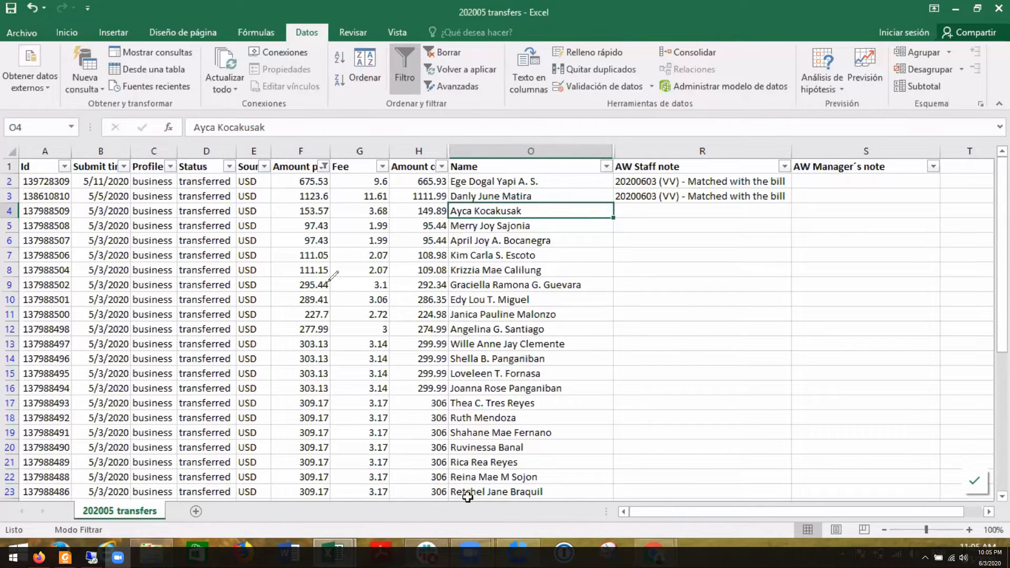
- Return to the vendor's page in QuickBooks Online and compare the open and overdue balances with the 04/30/2020 bill and earlier payments
mouse_move(655, 552)
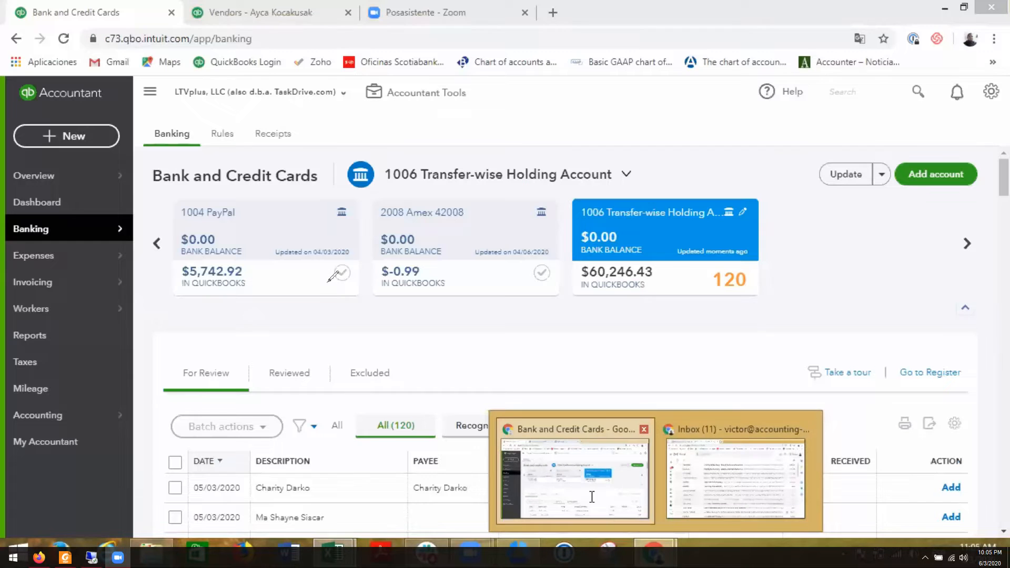
left_click(552, 468)
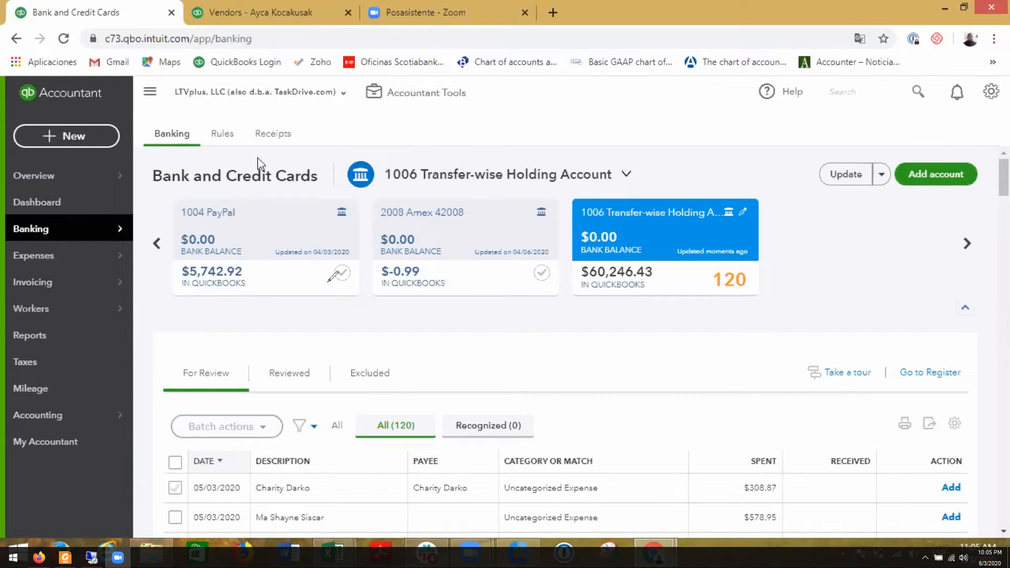
left_click(258, 12)
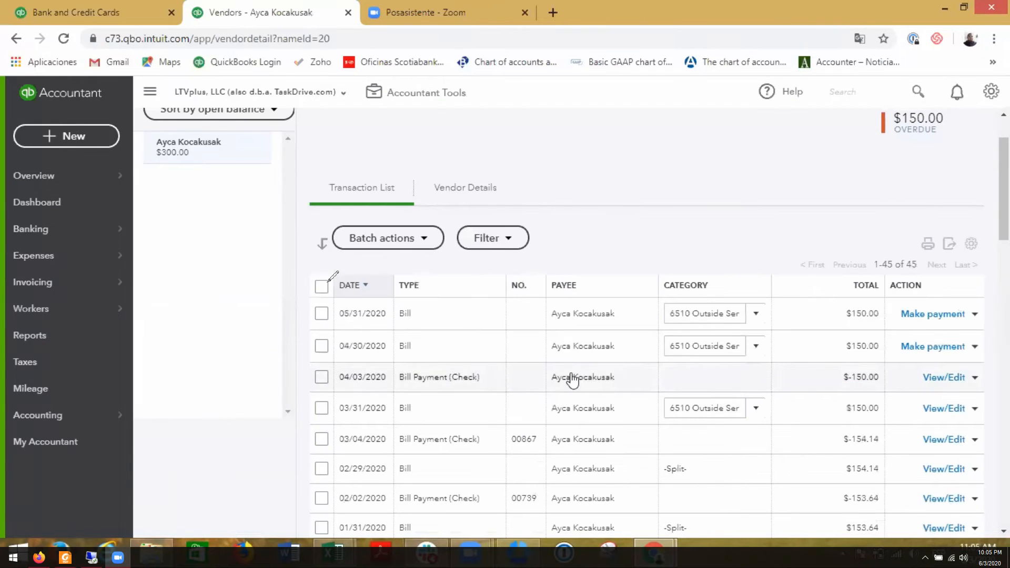
scroll(647, 384, "down", 2)
scroll(861, 406, "up", 3)
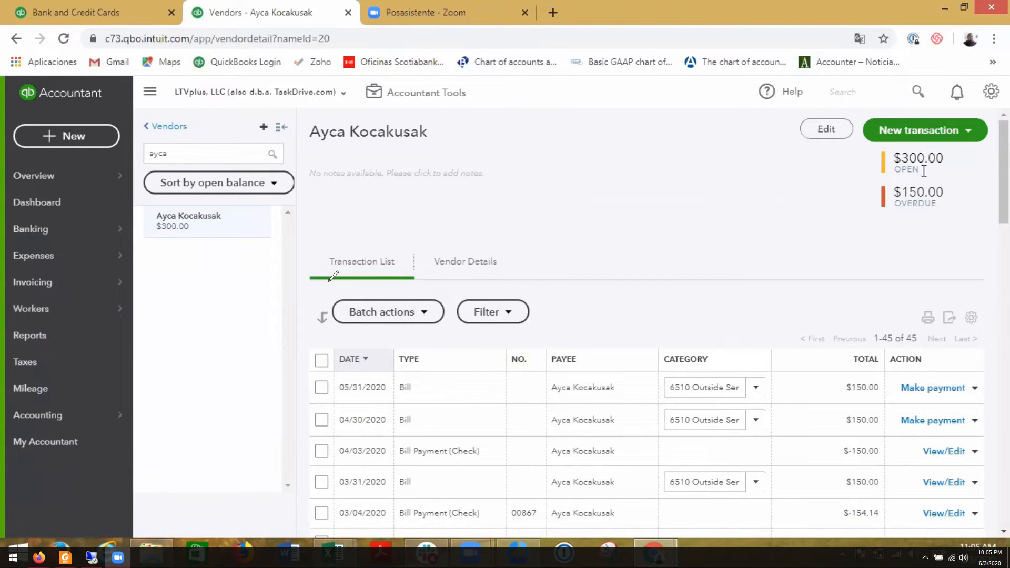
scroll(731, 220, "down", 3)
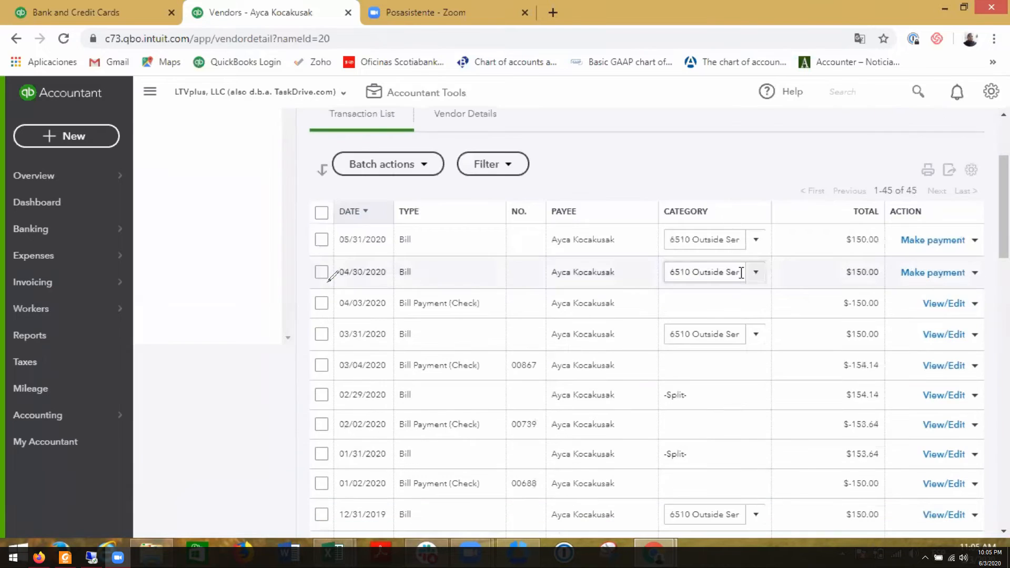
scroll(740, 271, "up", 3)
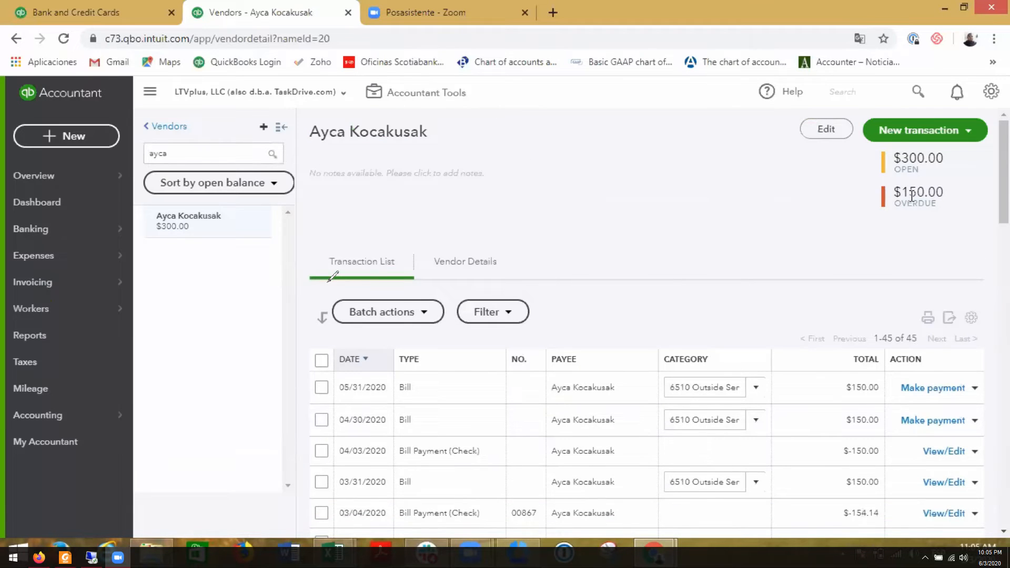
scroll(678, 222, "down", 5)
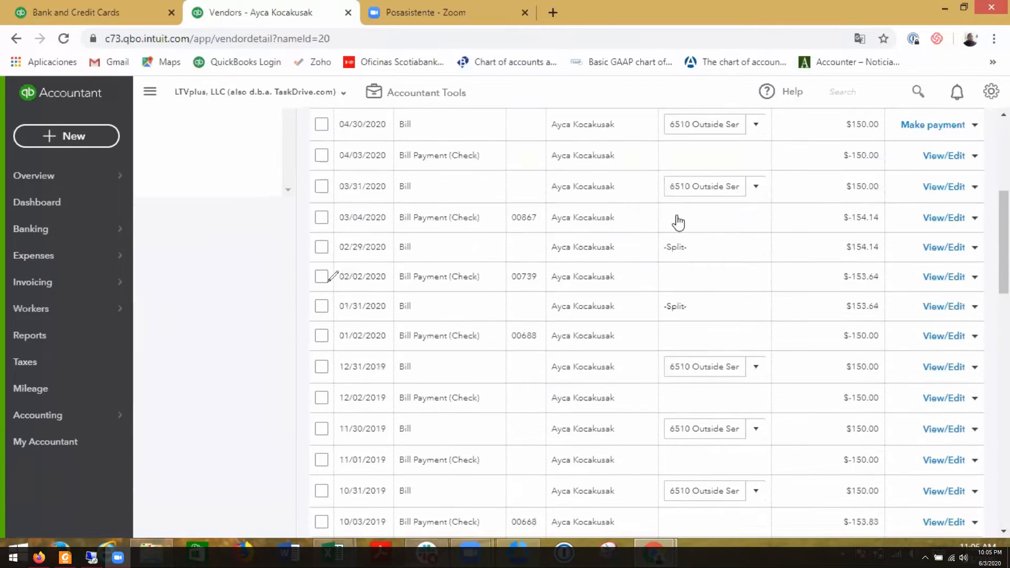
scroll(469, 270, "up", 3)
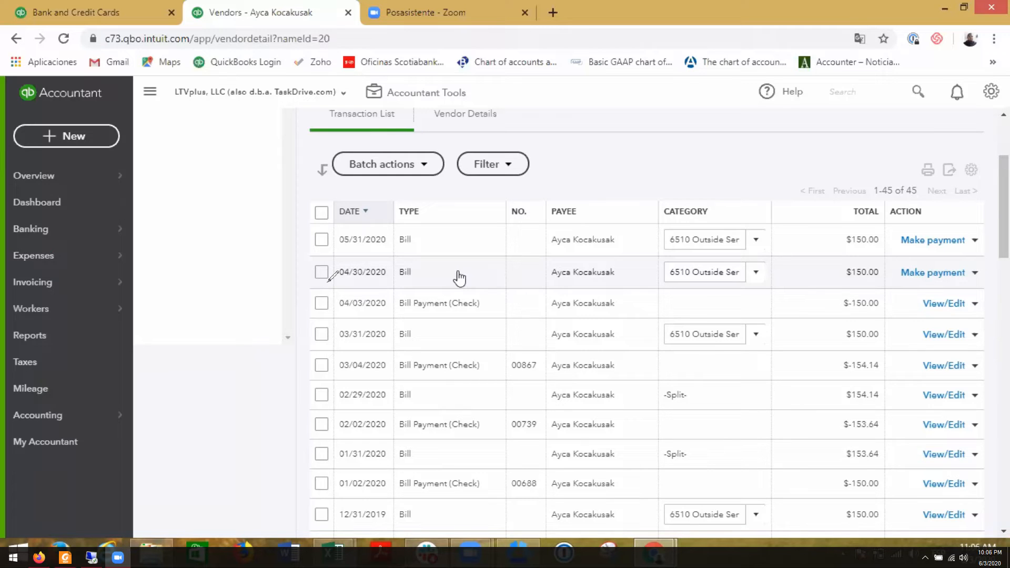
- Look through the Banking page's For Review list for row 4's transfer, checking its details in the 202005 transfers workbook
left_click(105, 21)
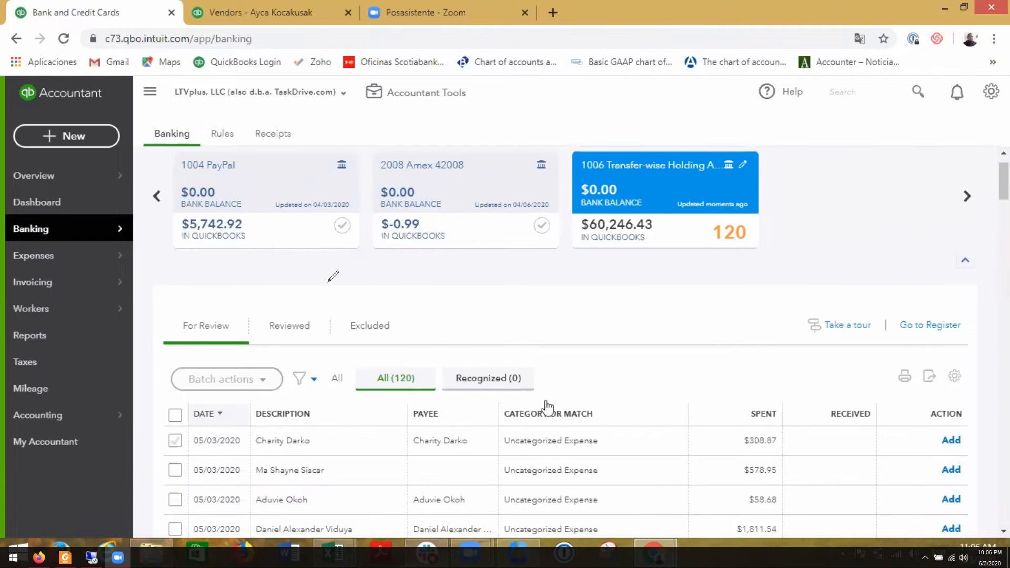
scroll(547, 406, "down", 2)
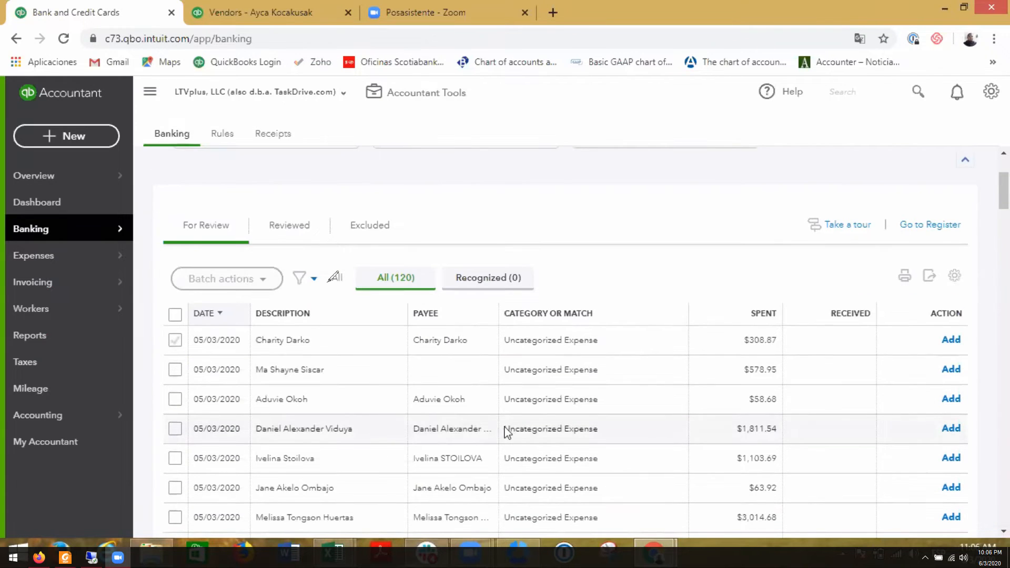
scroll(505, 361, "down", 1)
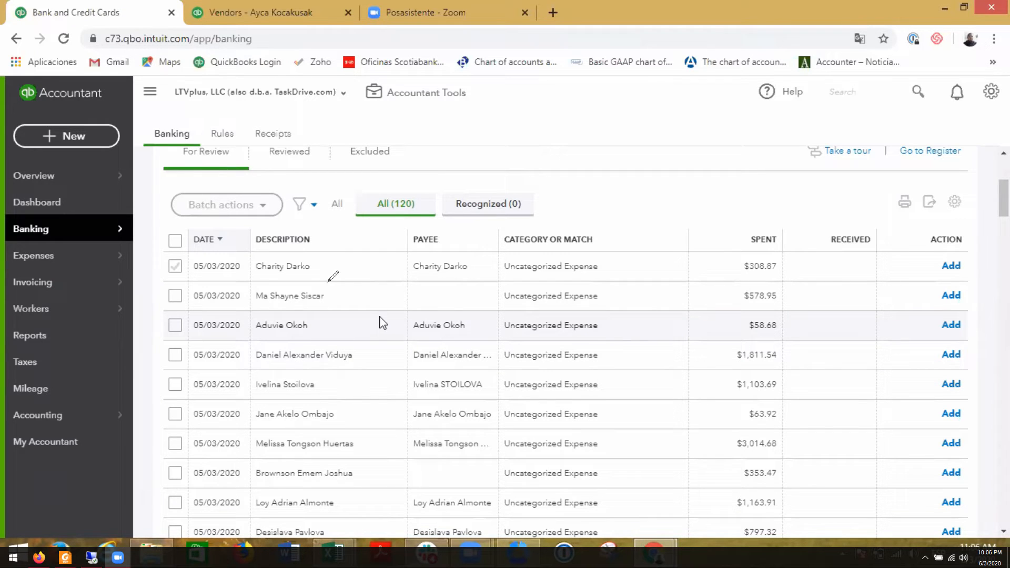
mouse_move(333, 552)
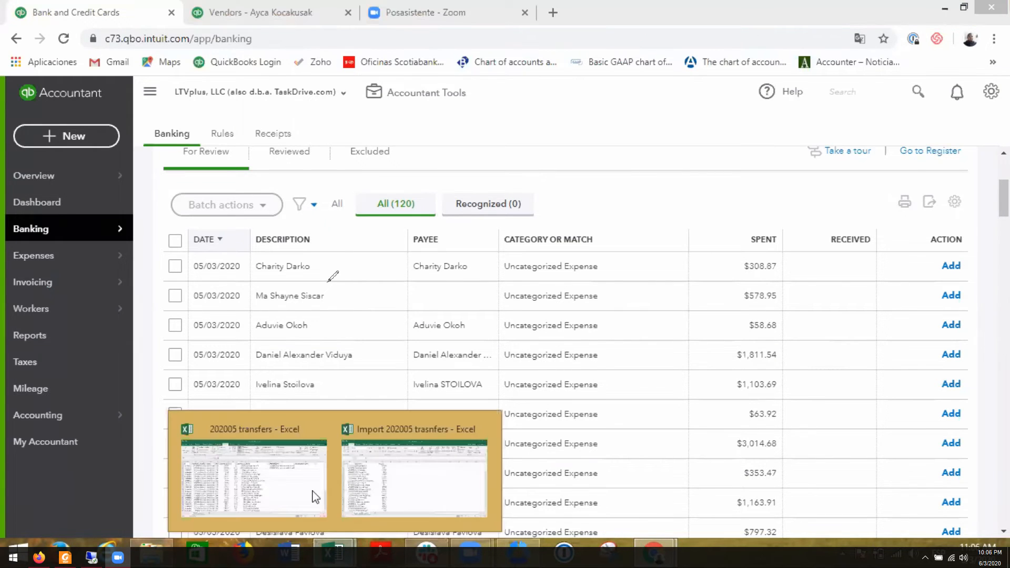
left_click(315, 496)
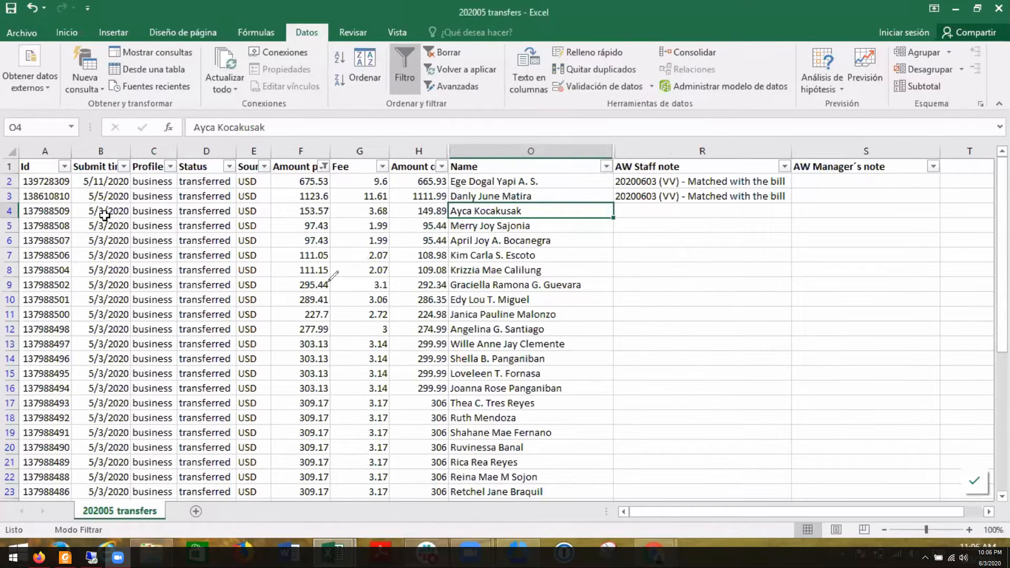
key("alt+Tab")
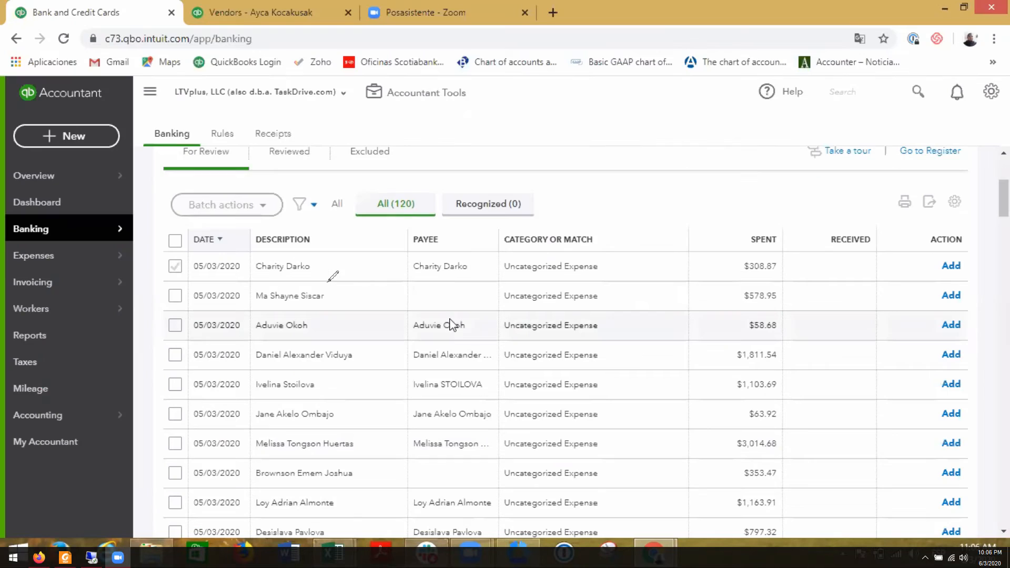
- Sort the Transfer-wise For Review transactions by date, oldest first
scroll(399, 339, "down", 2)
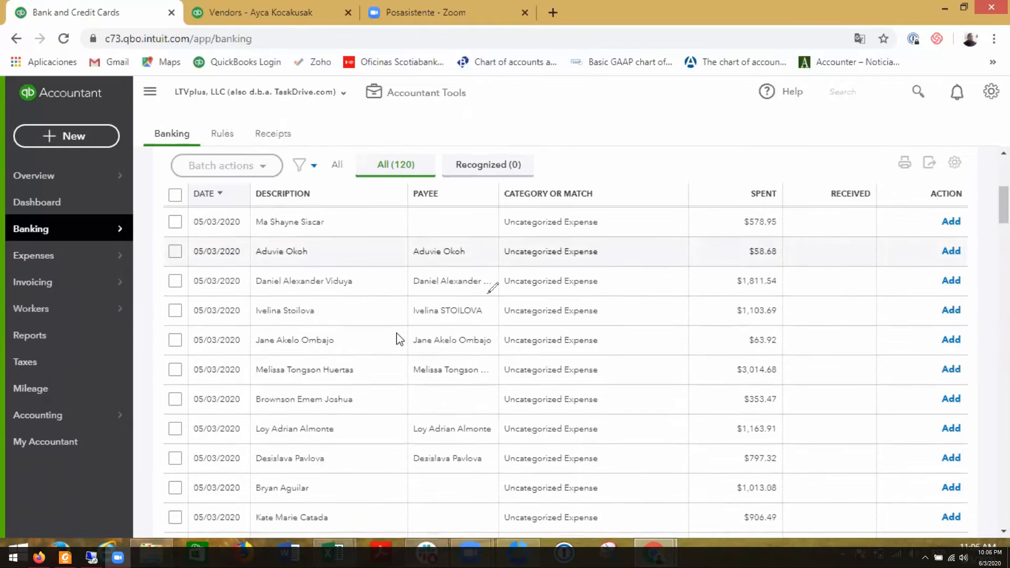
scroll(400, 339, "up", 2)
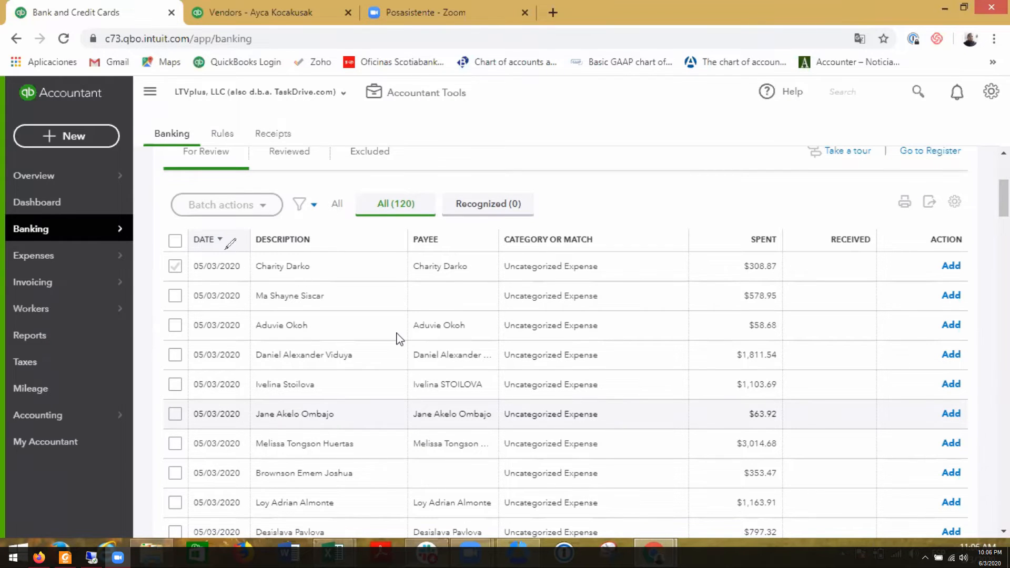
scroll(399, 339, "down", 2)
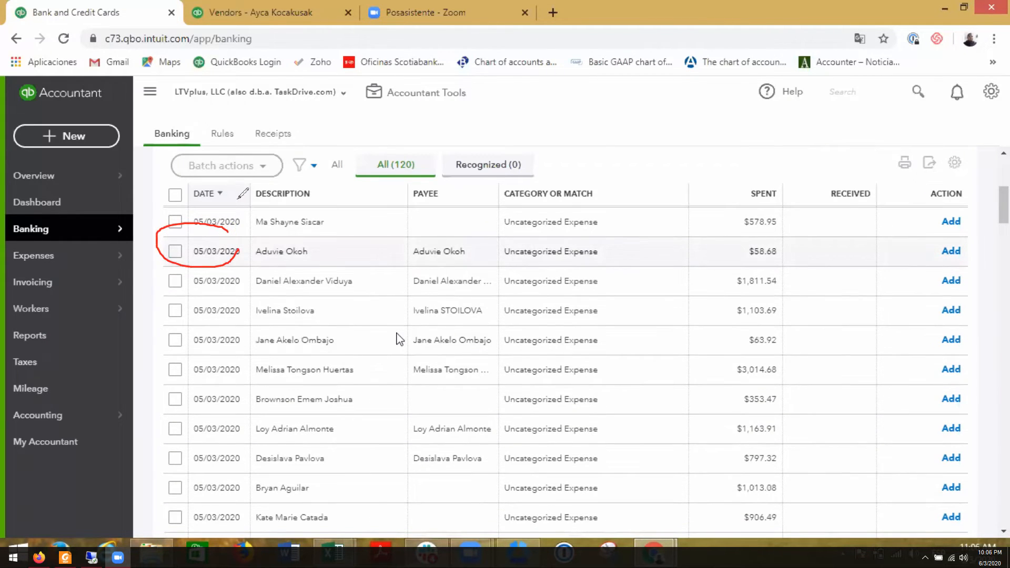
scroll(400, 339, "up", 2)
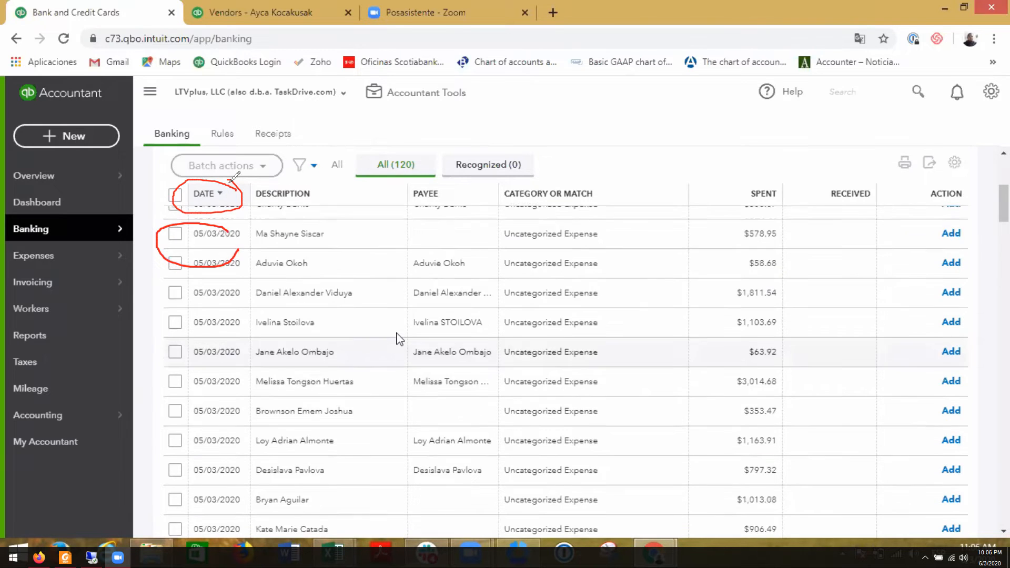
scroll(400, 339, "up", 2)
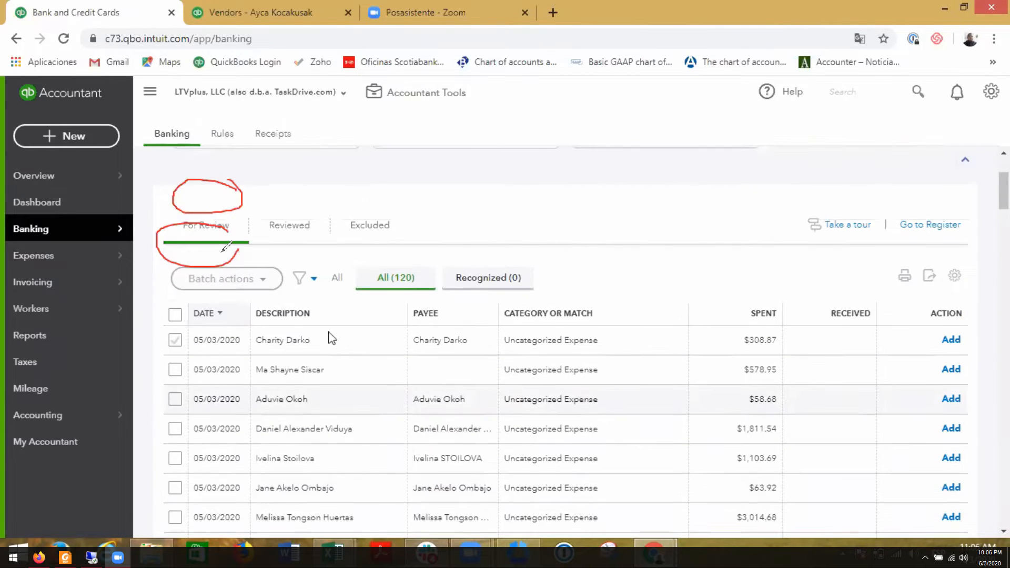
left_click_drag(227, 303, 205, 322)
left_click(204, 316)
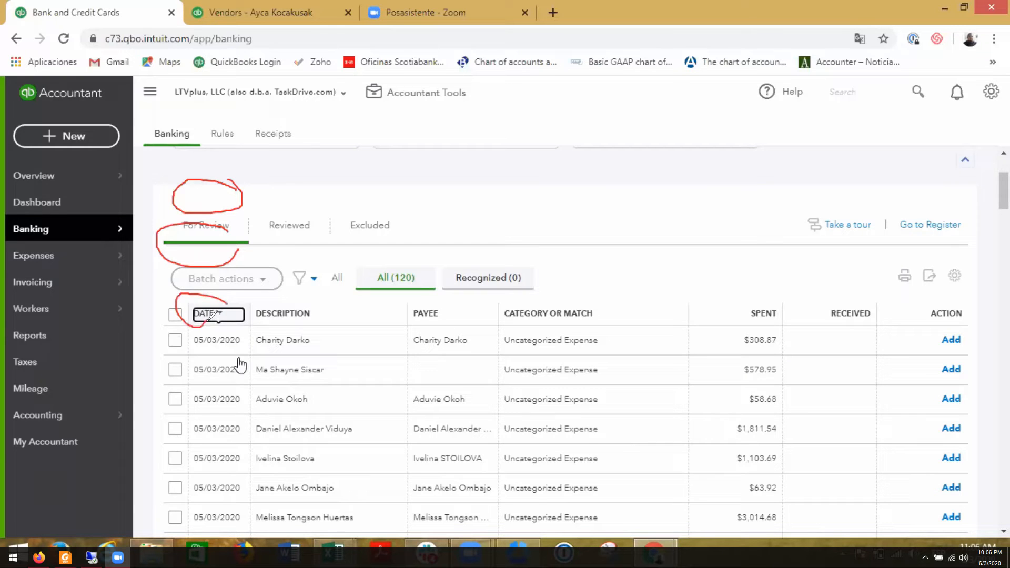
scroll(368, 410, "down", 7)
scroll(374, 417, "up", 4)
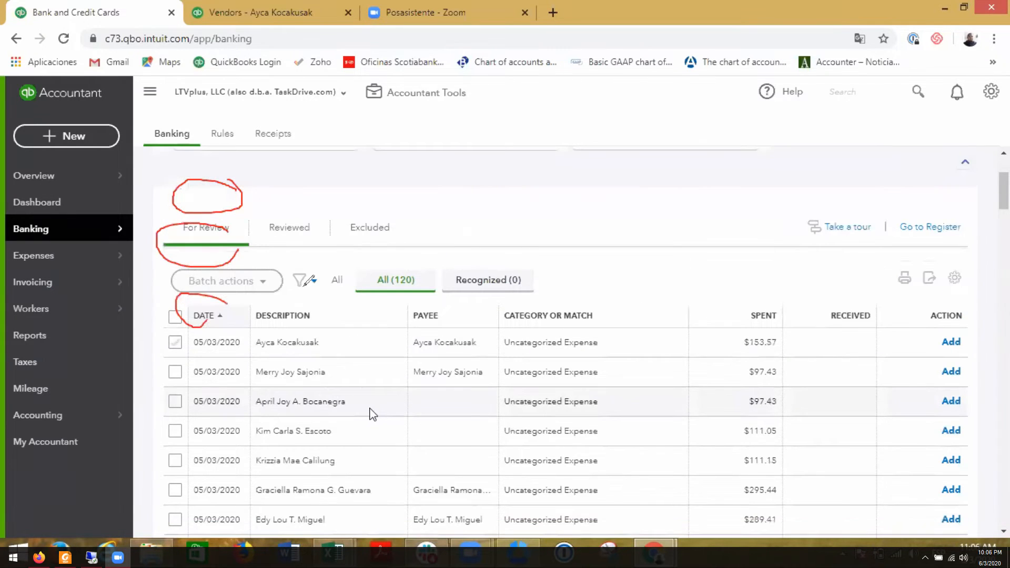
- Open row 4's $153.57 transfer dated 05/03/2020 in the For Review list and start finding a match for it
scroll(373, 413, "down", 2)
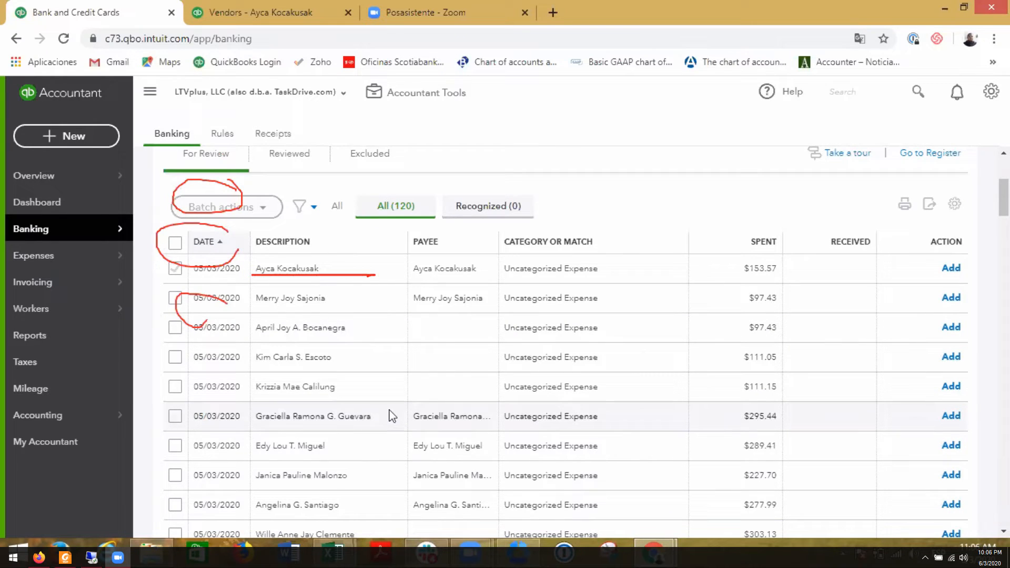
left_click(465, 278)
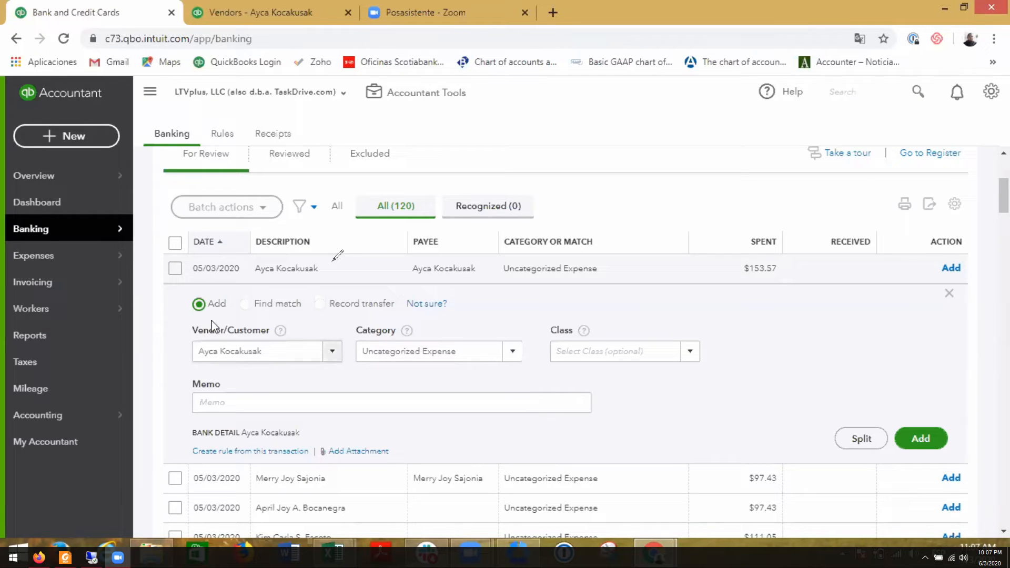
left_click(245, 305)
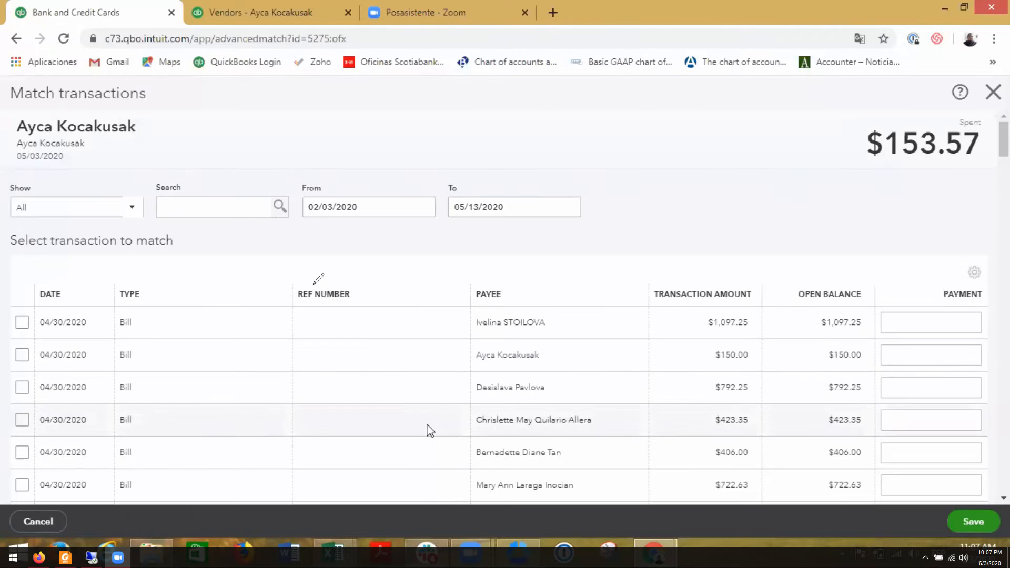
- Search the matchable transactions by the first letters of the vendor's first name and select the $150.00 bill dated 04/30/2020
left_click(194, 205)
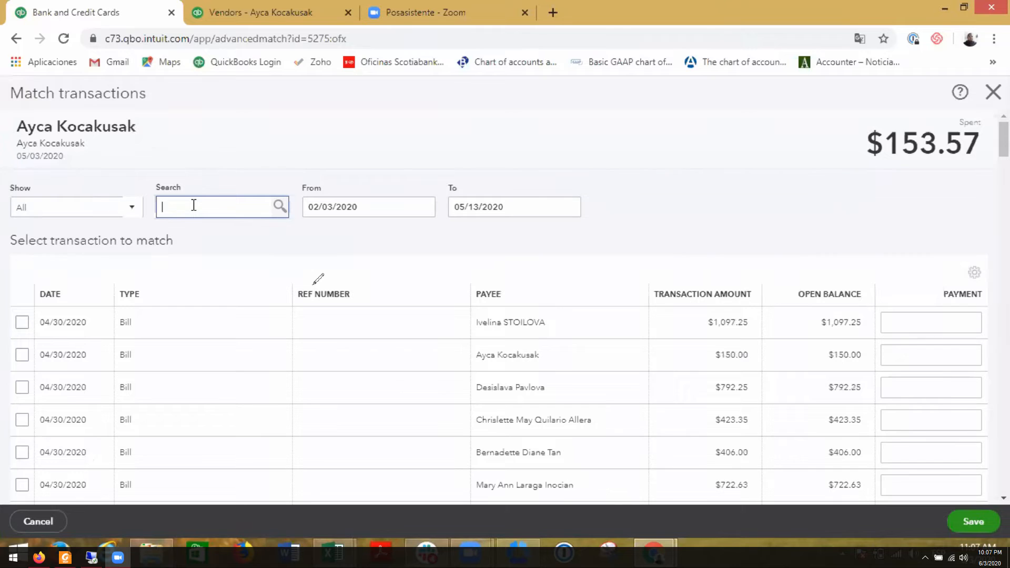
type("ay")
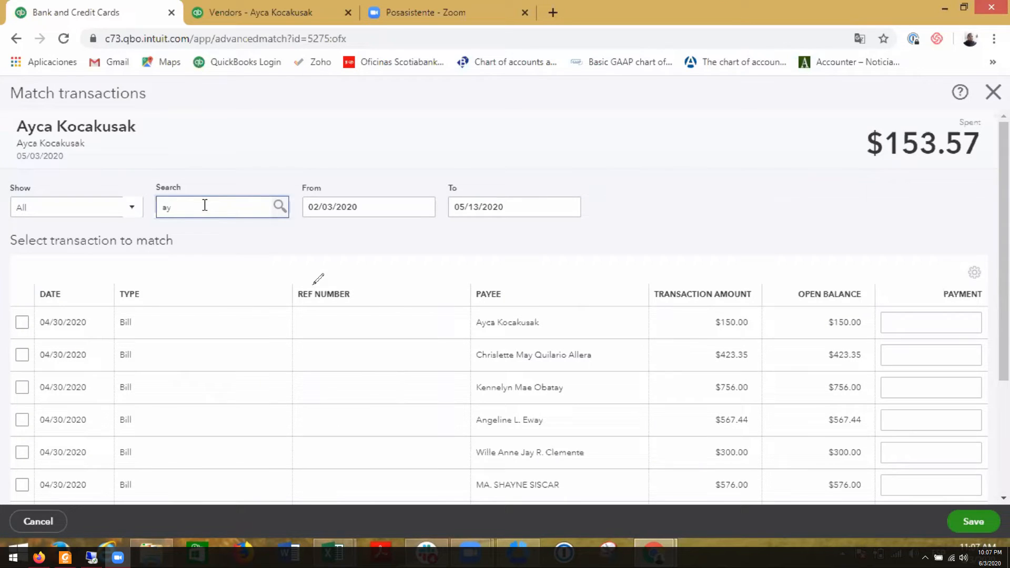
type("k")
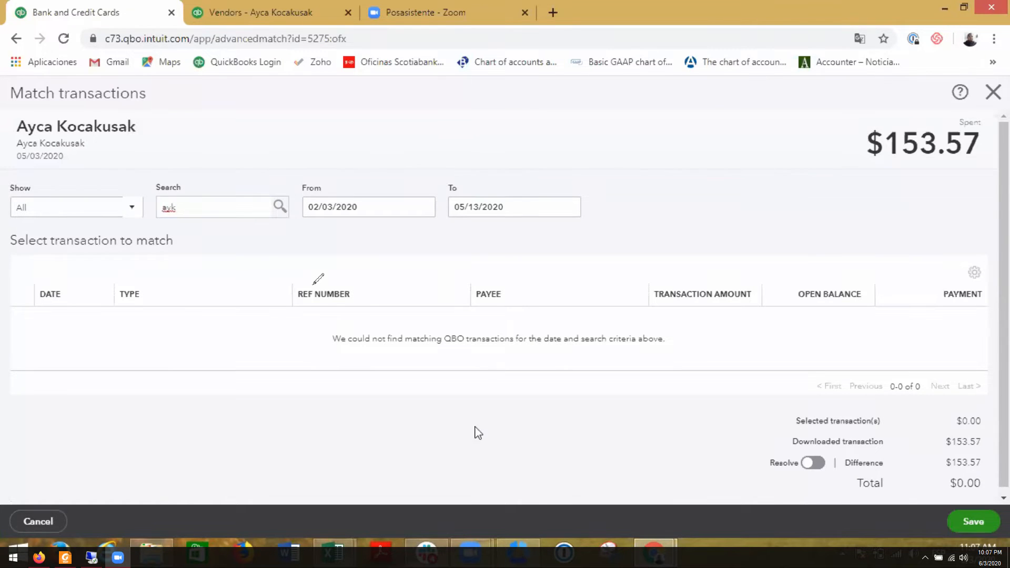
key("alt+Tab")
key("alt+Tab")
key("BackSpace")
type("c")
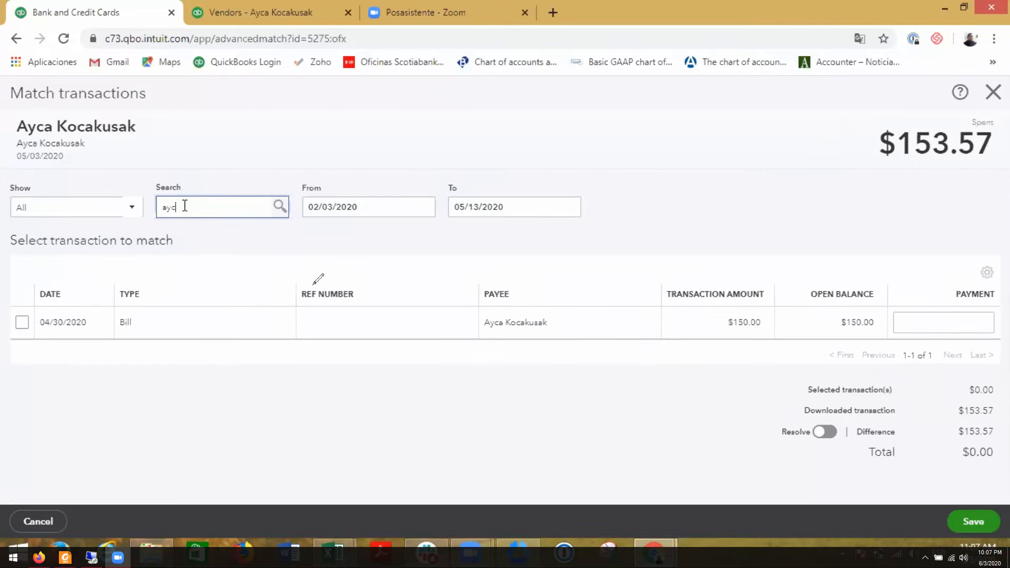
left_click(22, 322)
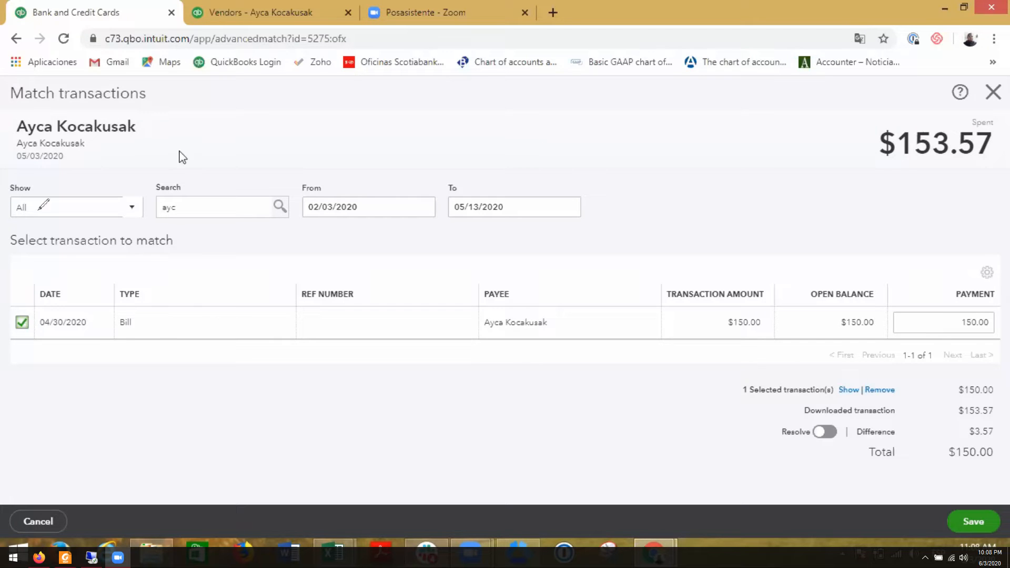
- Review the vendor's balances and bills on the vendor page, and return to the match window
left_click(260, 12)
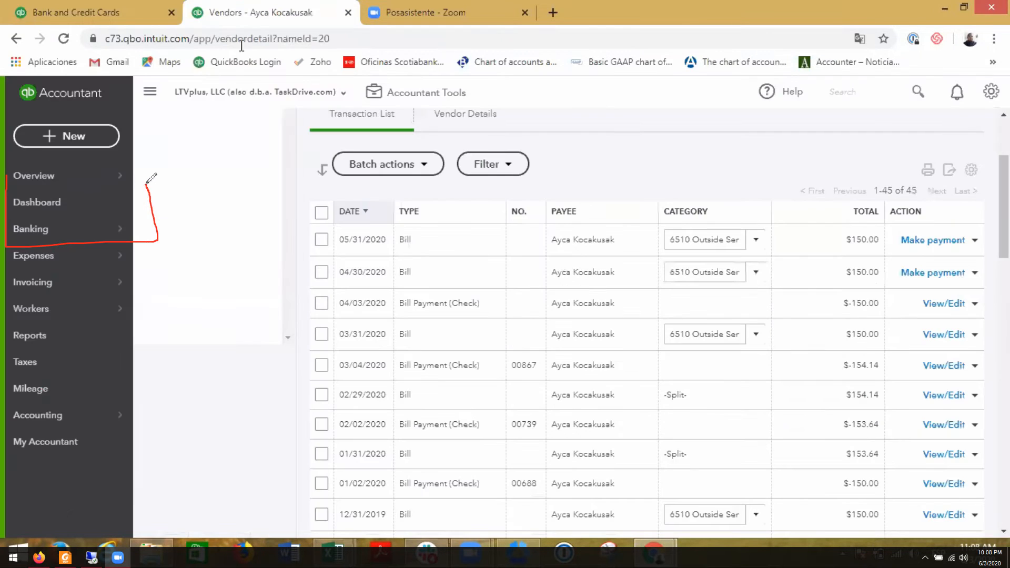
scroll(584, 230, "up", 3)
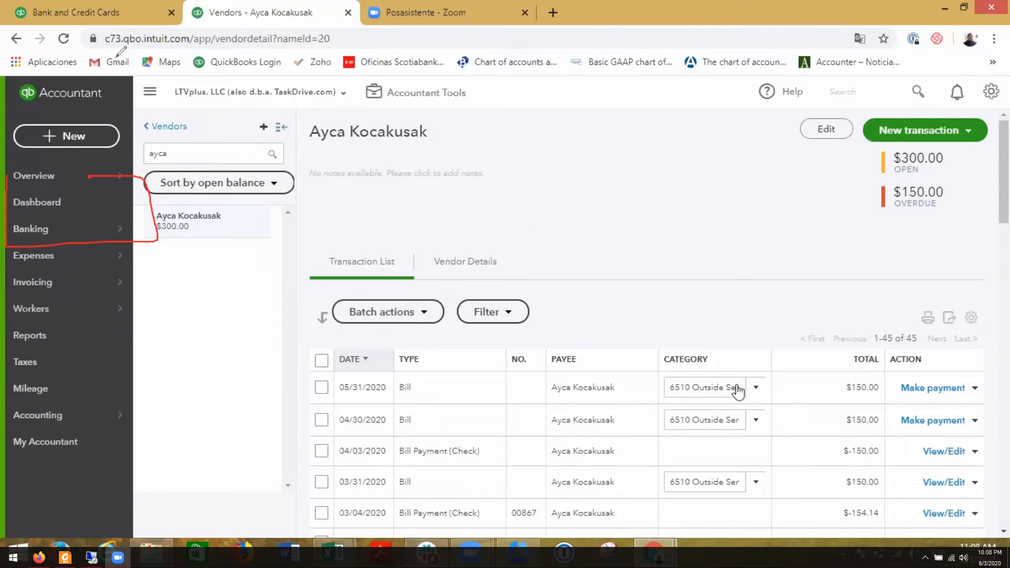
scroll(736, 387, "down", 1)
left_click(81, 12)
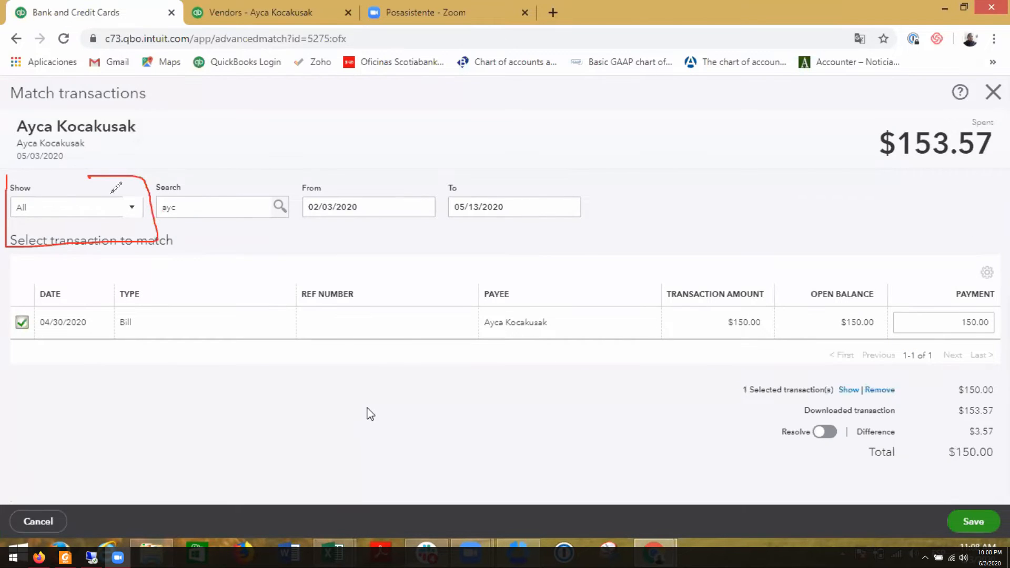
mouse_move(92, 181)
left_mouse_down()
mouse_move(136, 173)
mouse_move(198, 240)
mouse_move(281, 204)
mouse_move(159, 169)
left_mouse_up()
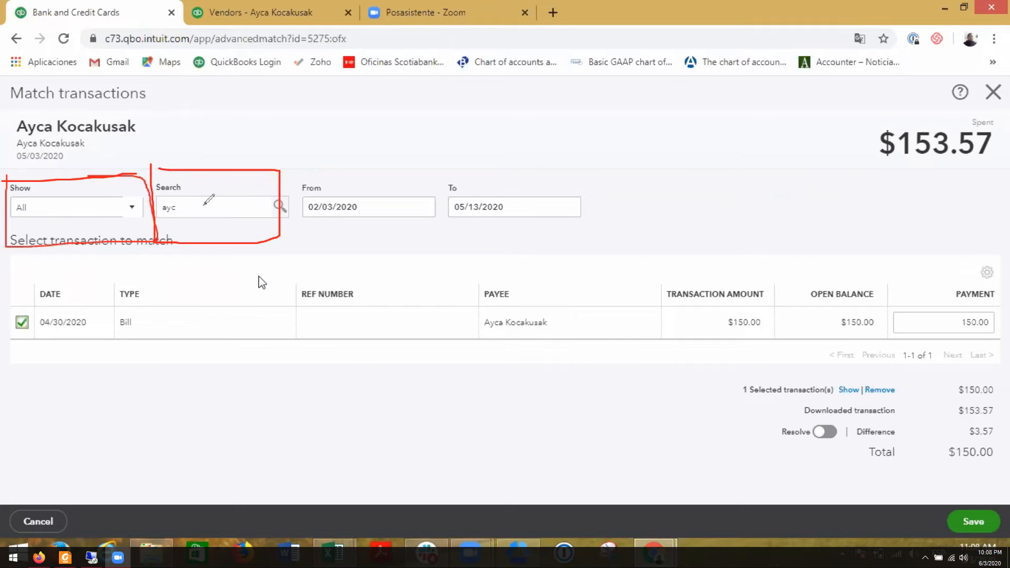
mouse_move(199, 199)
left_mouse_down()
mouse_move(156, 200)
mouse_move(196, 194)
left_mouse_up()
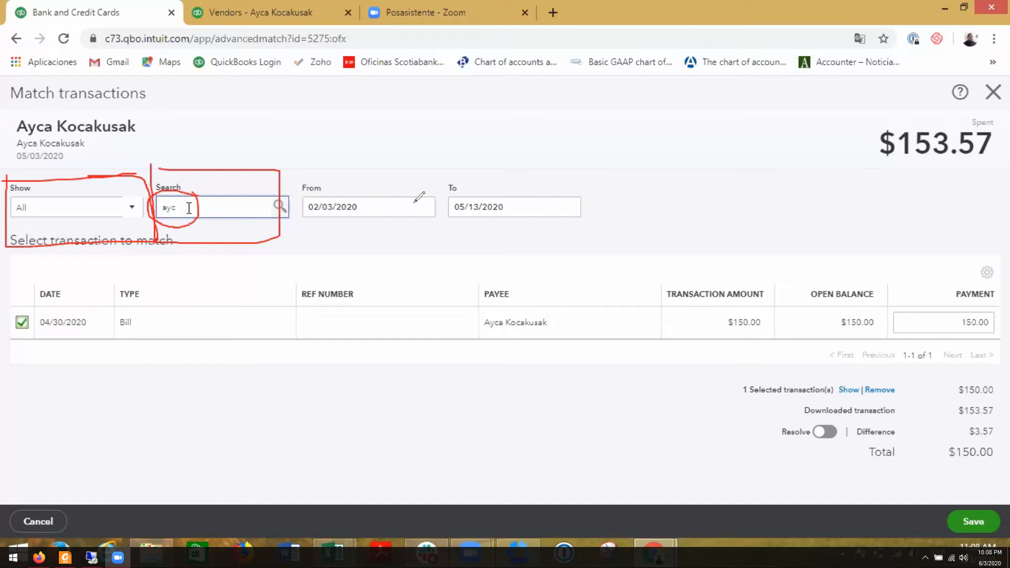
mouse_move(406, 182)
left_mouse_down()
mouse_move(283, 208)
mouse_move(415, 200)
mouse_move(408, 183)
left_mouse_up()
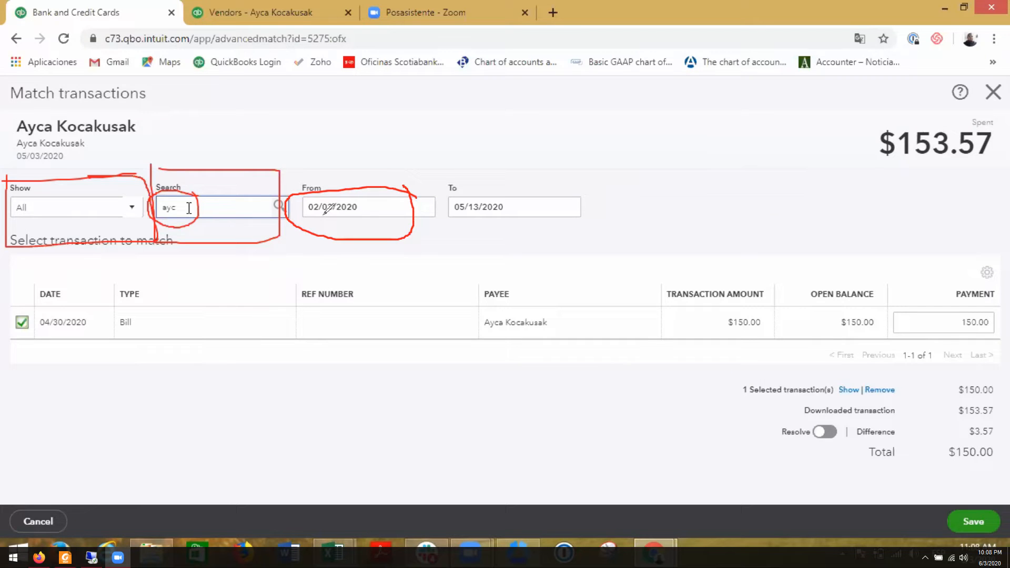
left_click(391, 211)
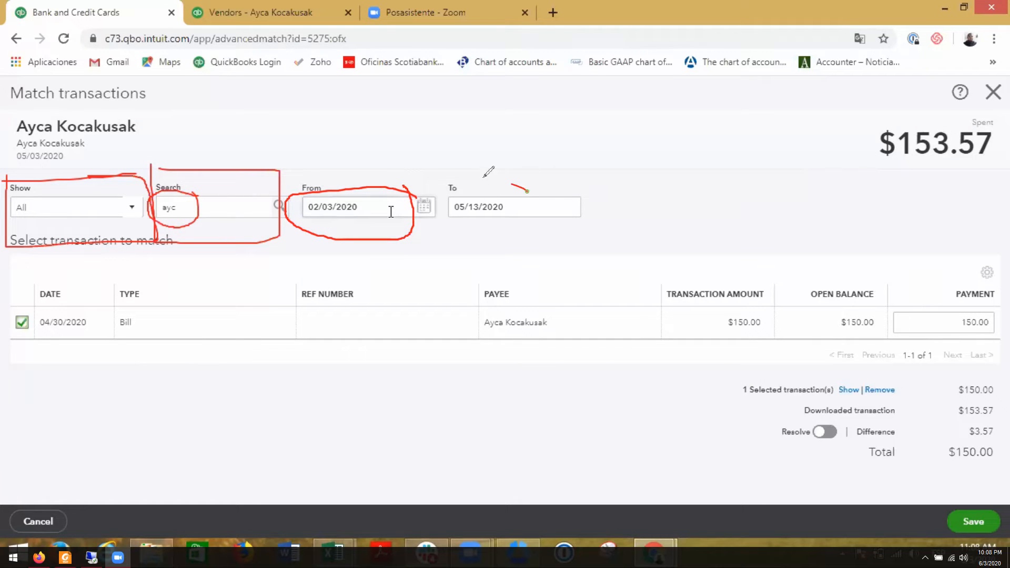
mouse_move(484, 177)
left_mouse_down()
mouse_move(469, 241)
mouse_move(508, 174)
left_mouse_up()
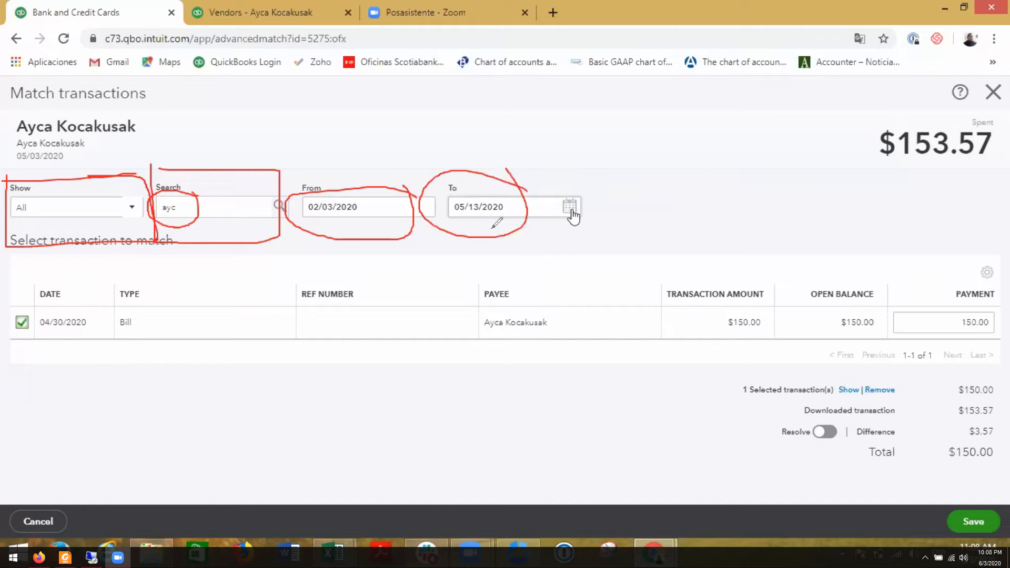
mouse_move(117, 302)
left_mouse_down()
mouse_move(77, 287)
mouse_move(47, 352)
mouse_move(142, 301)
left_mouse_up()
- Extend the match search's date range by setting the To date to 06/03/2020
left_click(571, 212)
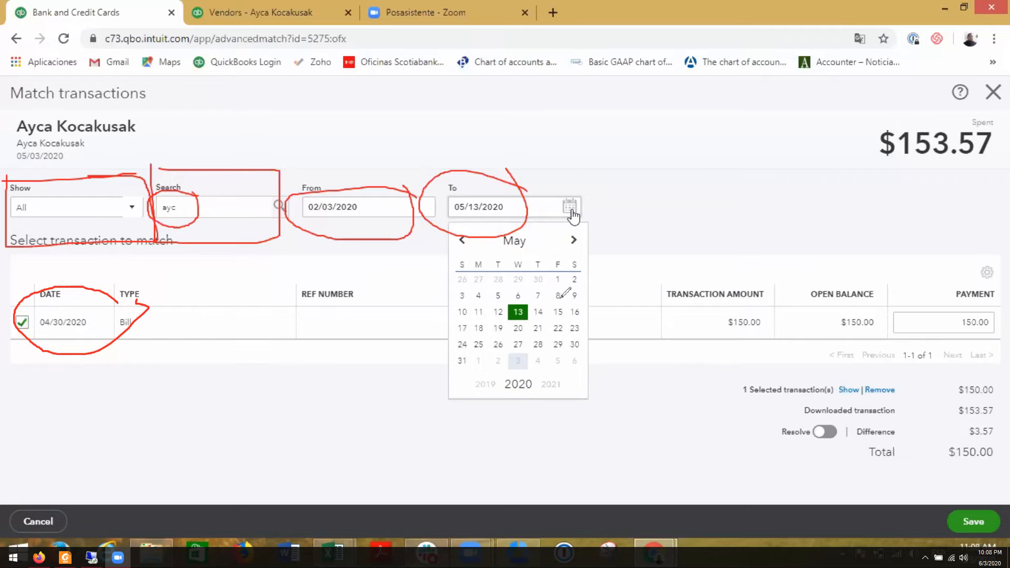
left_click(572, 211)
left_click(571, 210)
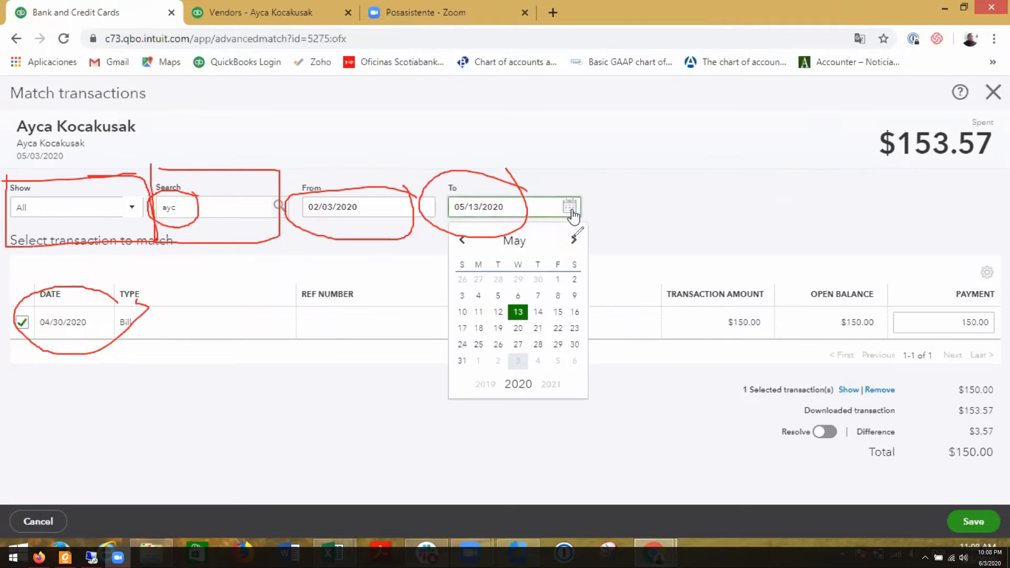
left_click(573, 240)
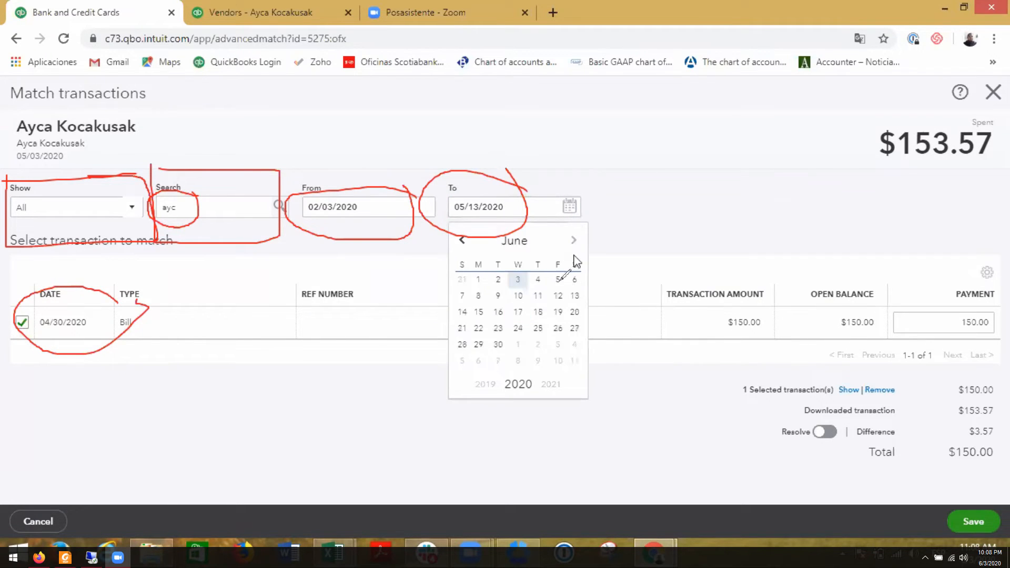
left_click(519, 281)
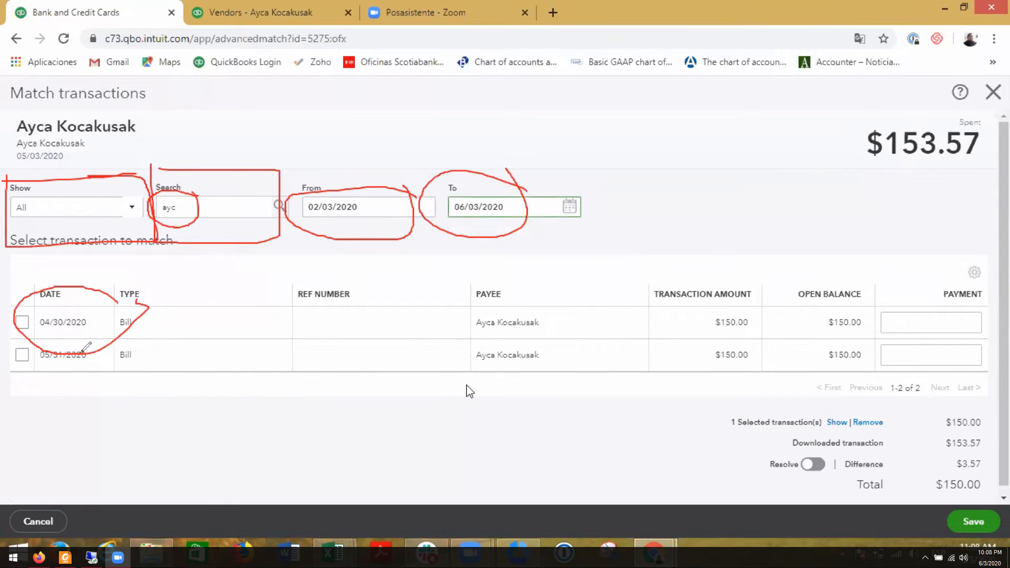
mouse_move(129, 351)
left_mouse_down()
mouse_move(79, 337)
mouse_move(95, 390)
mouse_move(127, 349)
left_mouse_up()
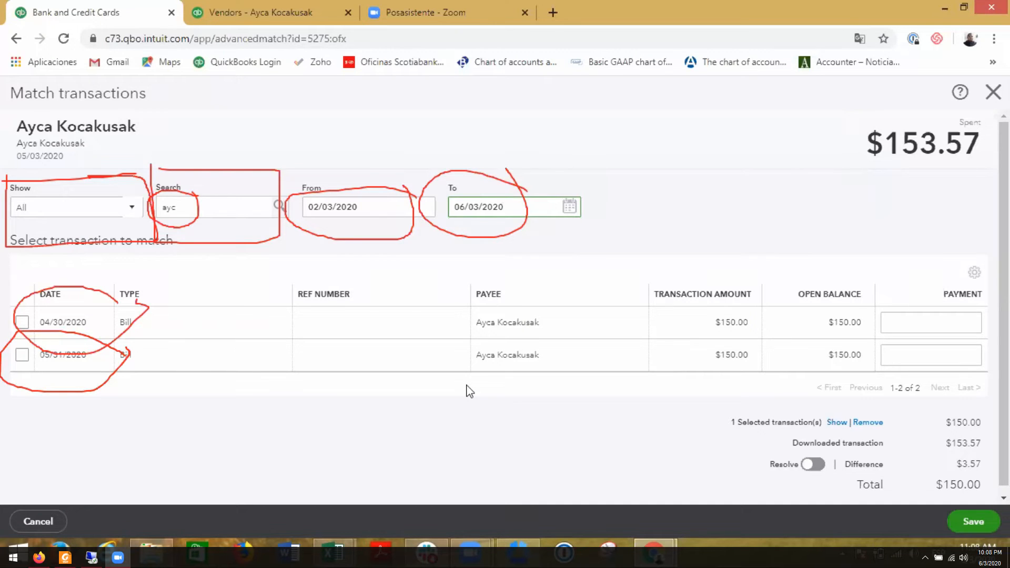
left_click(315, 183)
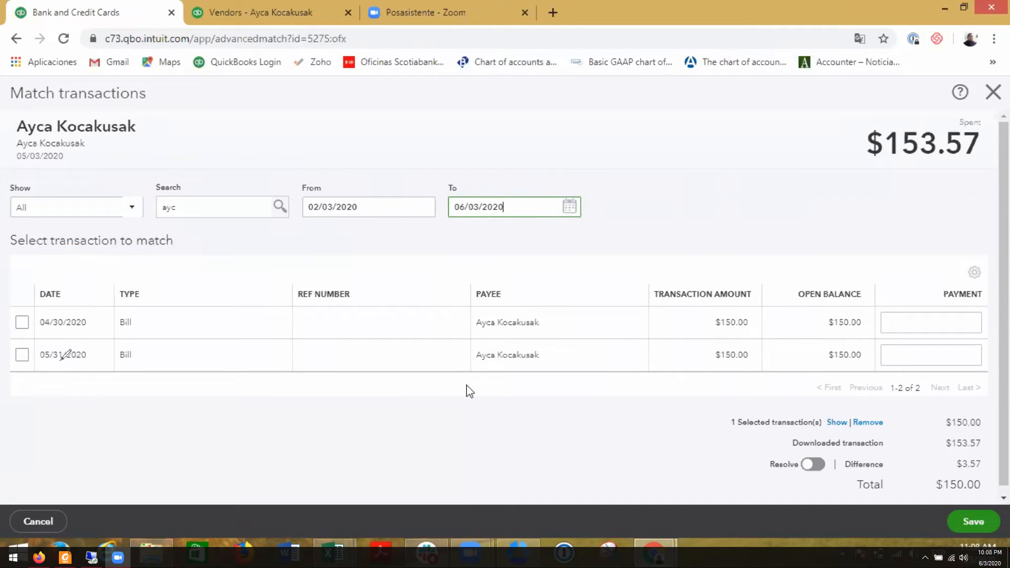
- Reselect the vendor's $150.00 bill dated 04/30/2020 as the match and turn on resolving of the difference
mouse_move(9, 339)
left_mouse_down()
mouse_move(10, 374)
mouse_move(155, 367)
mouse_move(4, 345)
left_mouse_up()
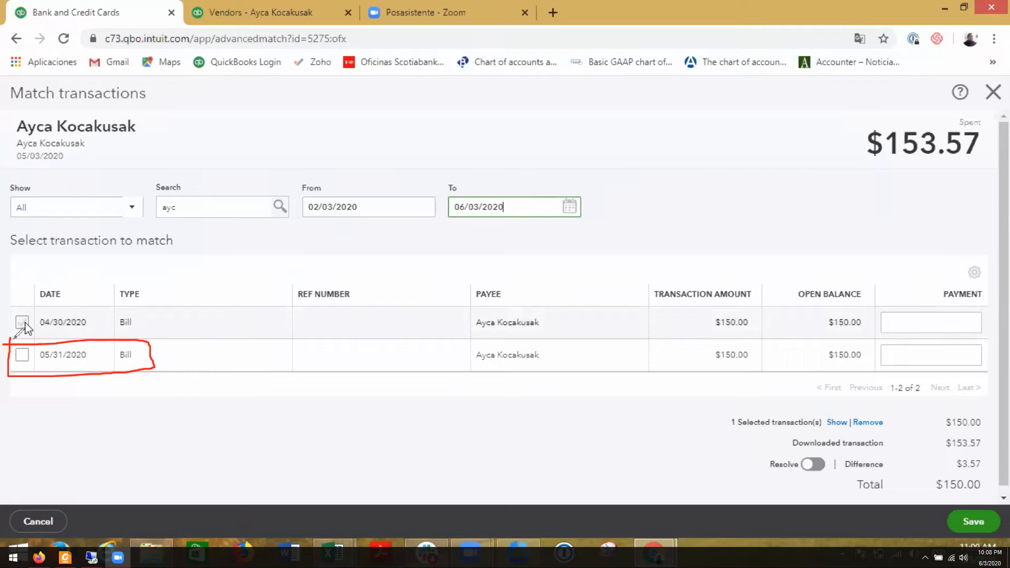
left_click(25, 323)
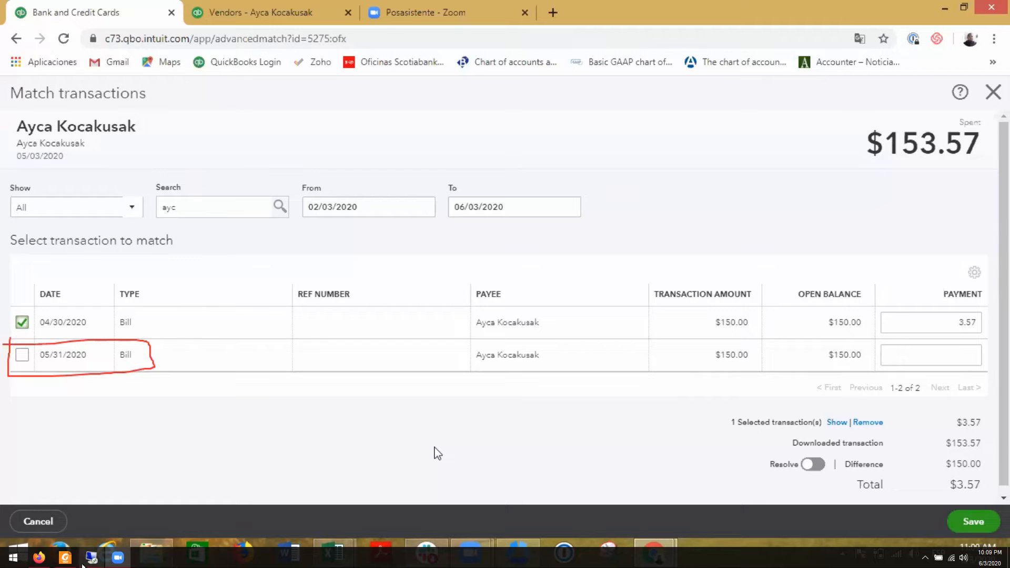
mouse_move(82, 565)
left_click(16, 141)
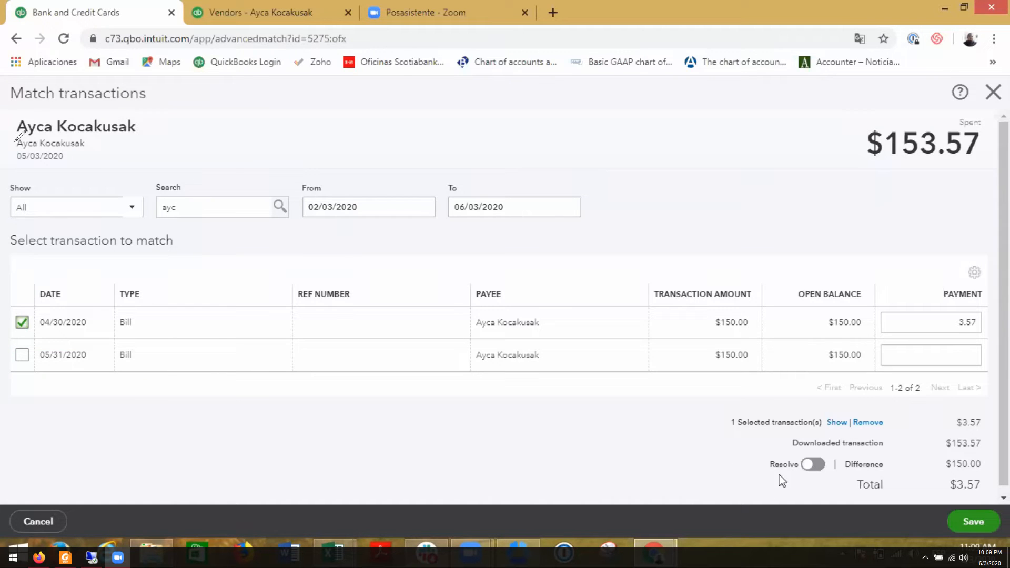
left_click(811, 463)
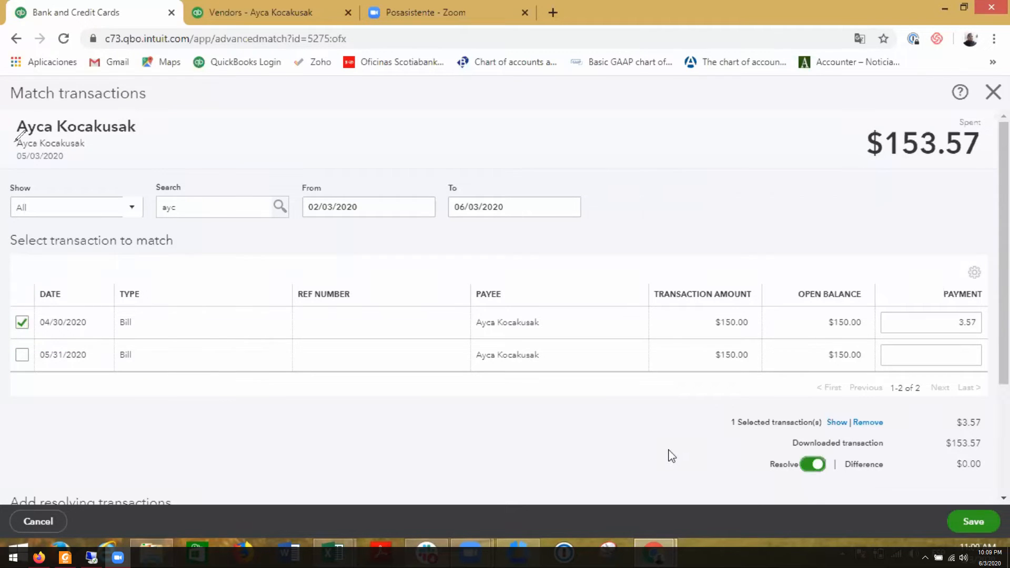
- Set the resolving transaction's payee to Transferwise and its category to 6040 Bank Charges & Fees
scroll(671, 456, "down", 3)
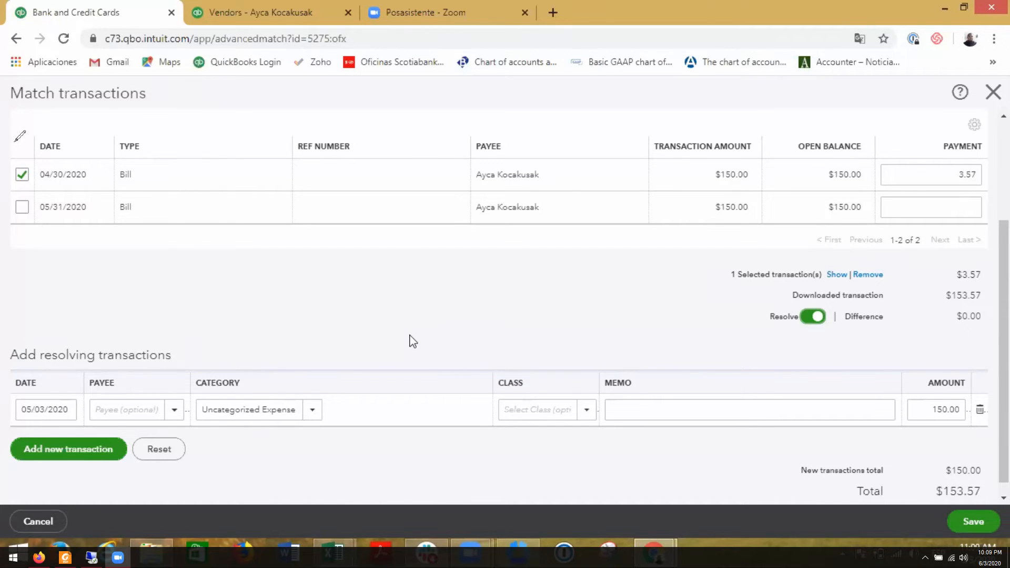
scroll(410, 343, "down", 1)
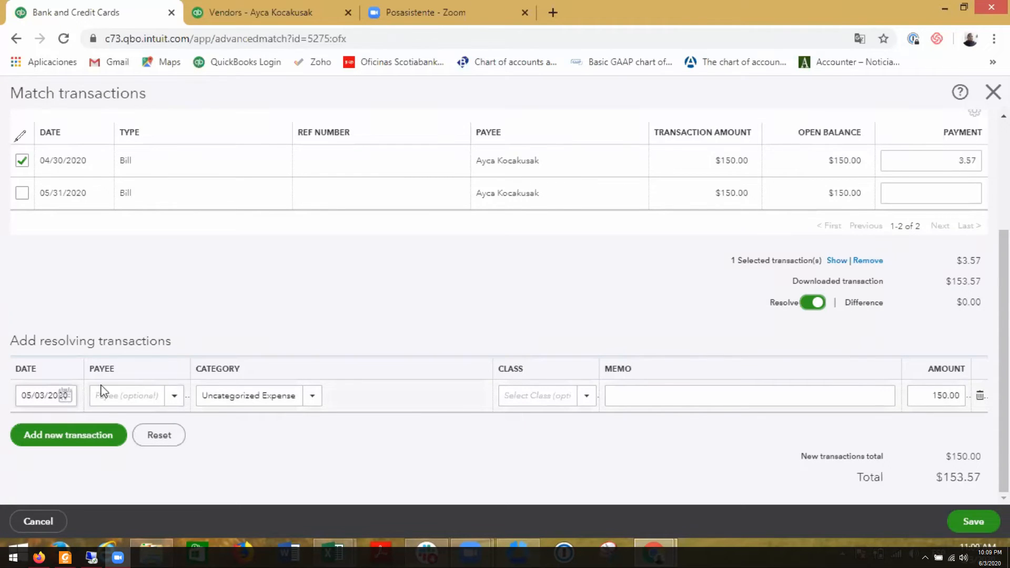
left_click(123, 392)
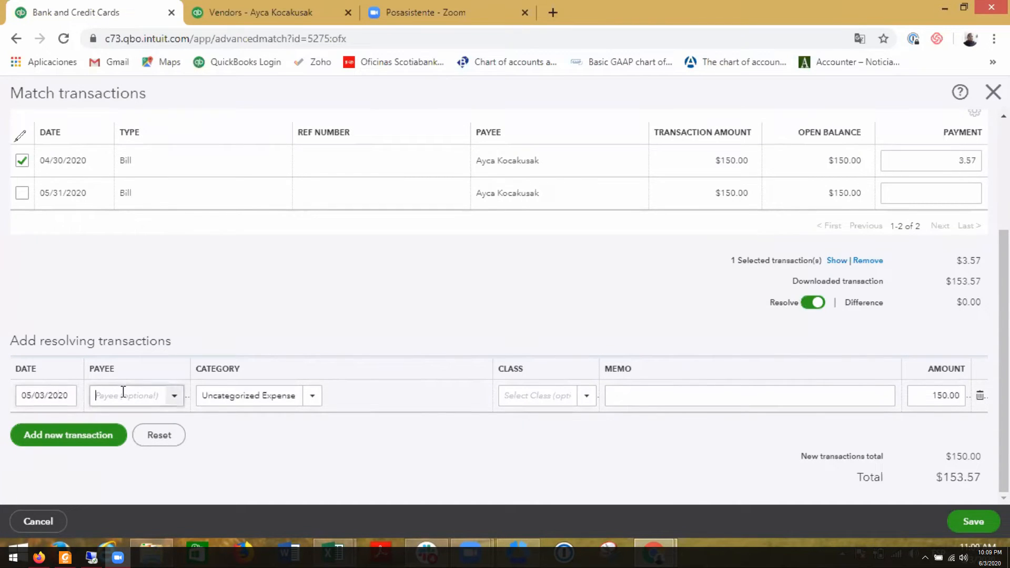
type("tr")
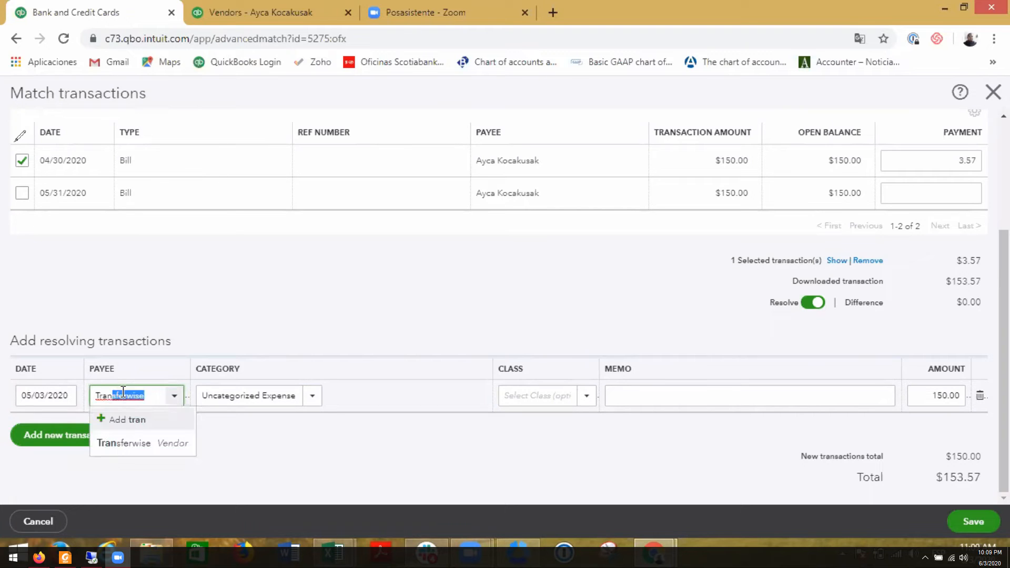
left_click(106, 442)
left_click(238, 401)
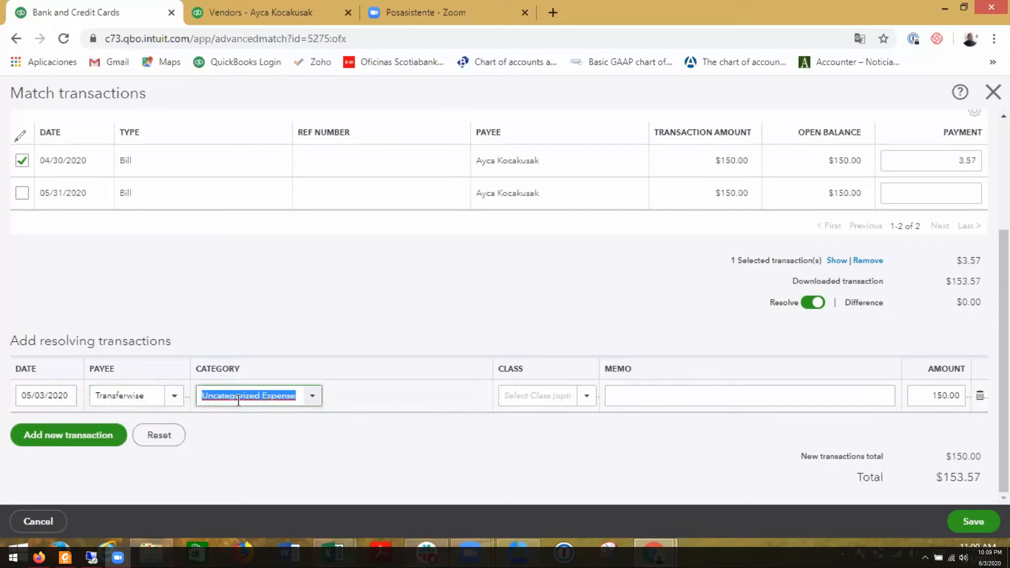
type("bank")
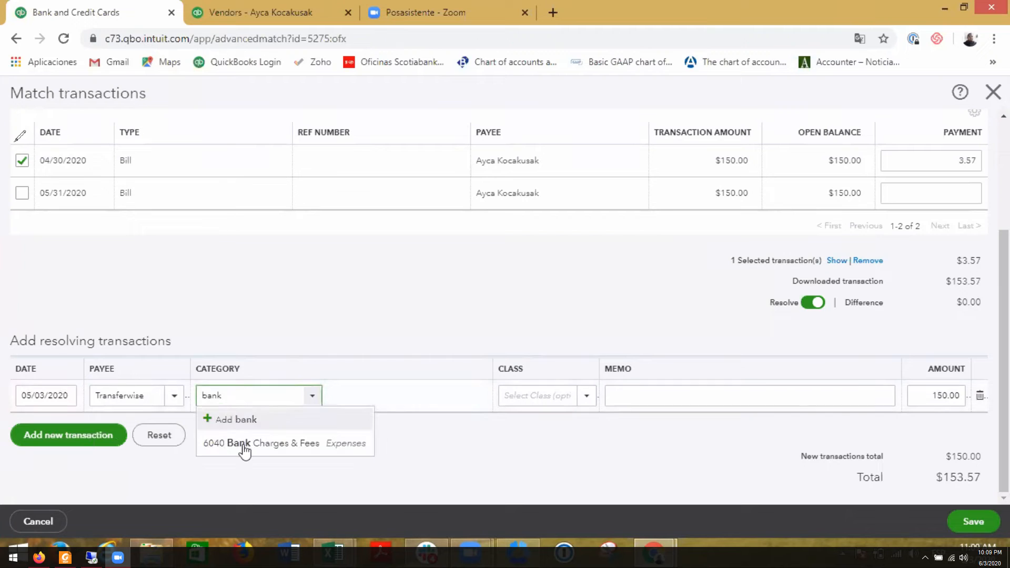
left_click(241, 447)
key("Tab")
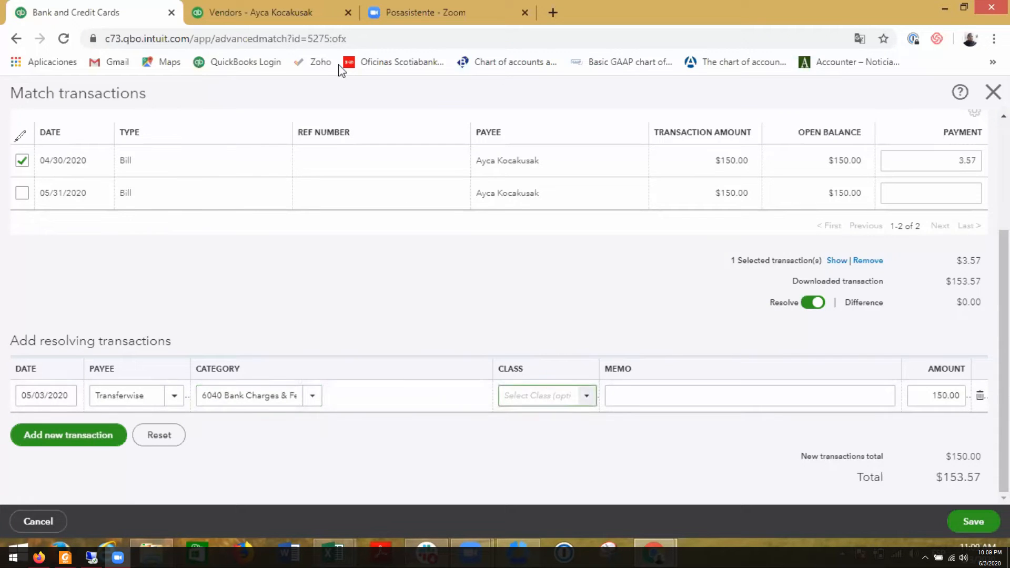
- Check the class on the vendor's 04/30/2020 bill and set the resolving transaction's class to TaskDrive
key("ctrl+Tab")
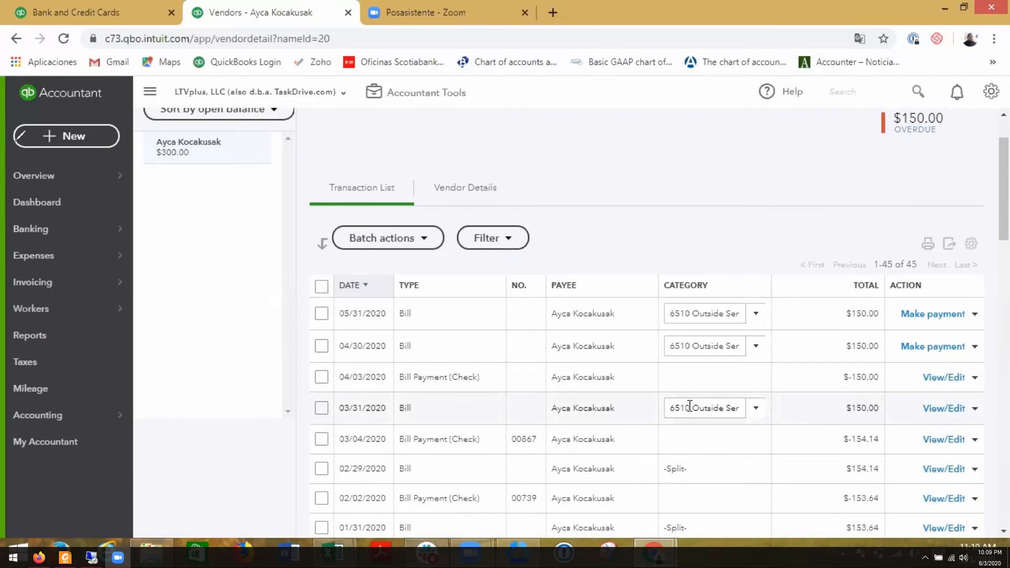
left_click(461, 351)
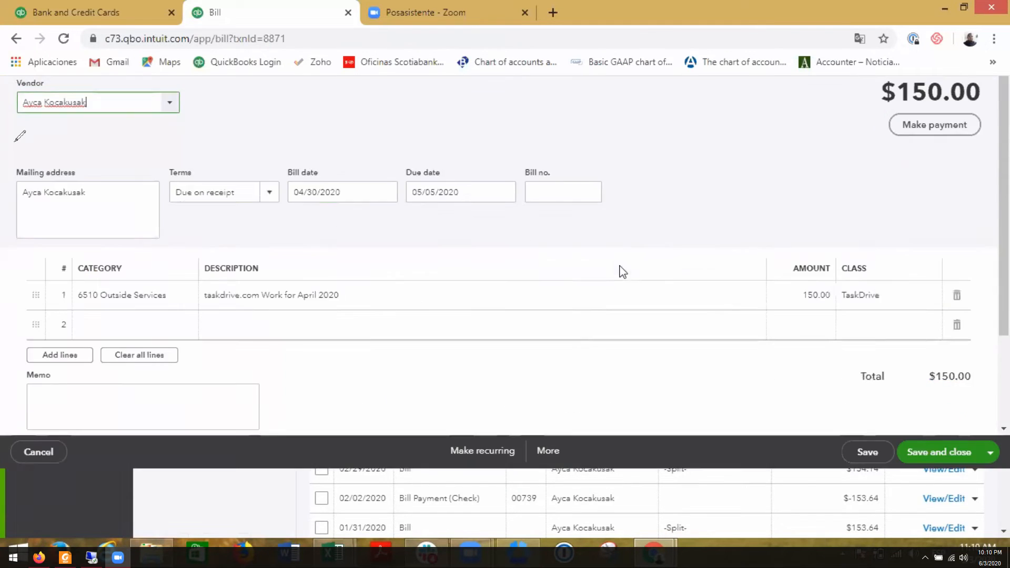
left_click(134, 20)
type("t")
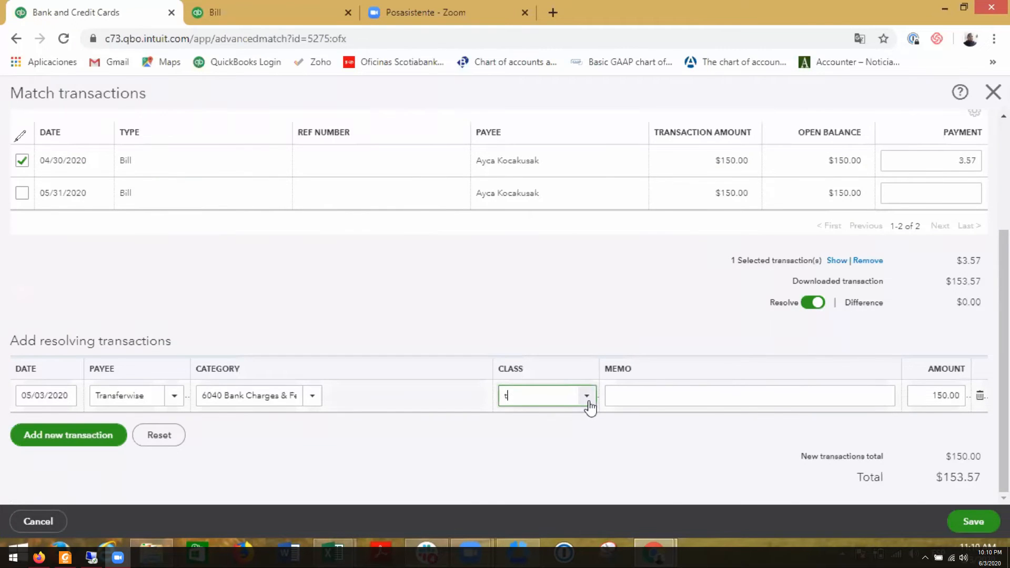
type("askDrive")
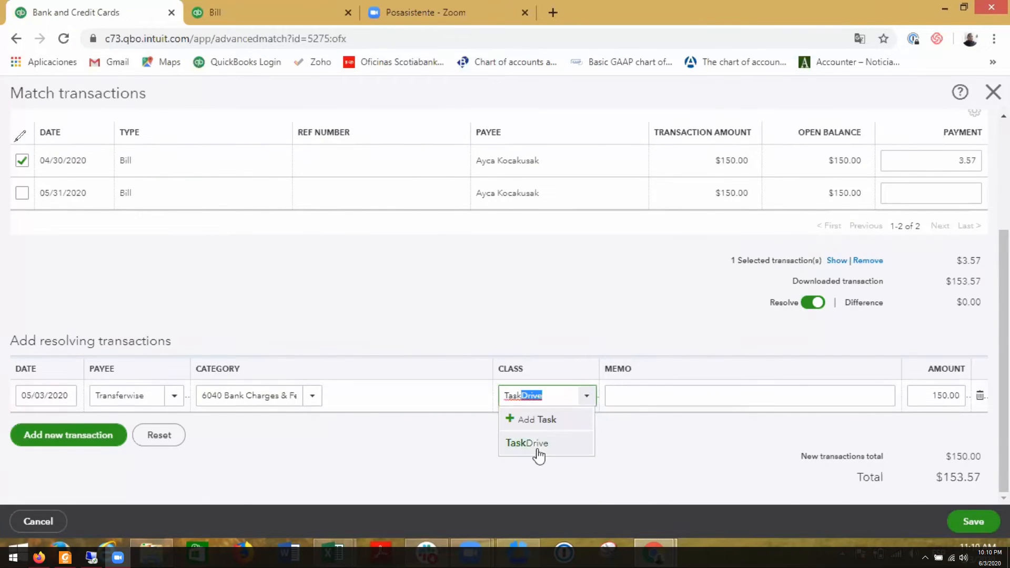
left_click(536, 445)
- Enter "TW fees" as the memo of the resolving transaction
left_click(646, 401)
type("T")
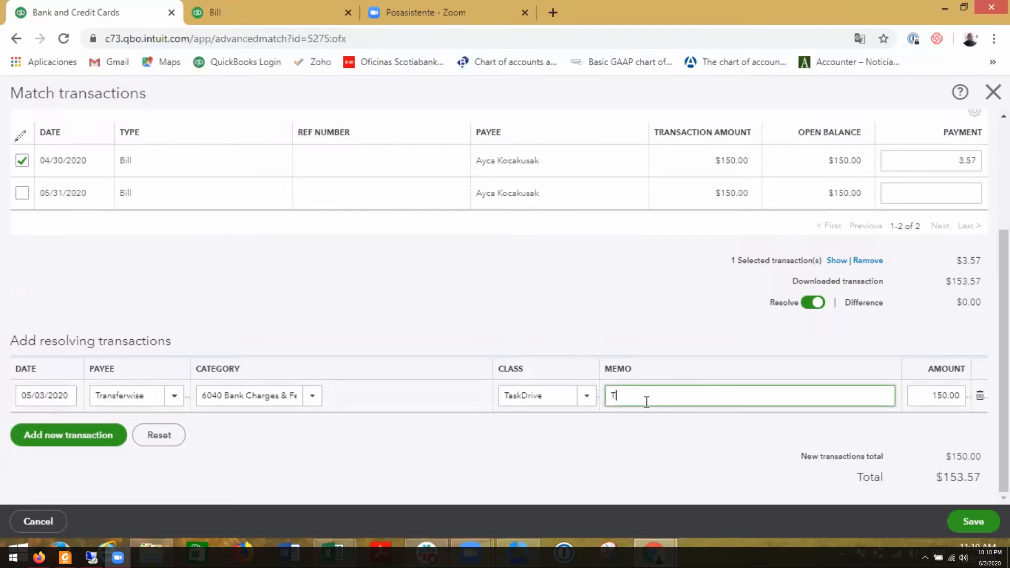
type("W fees")
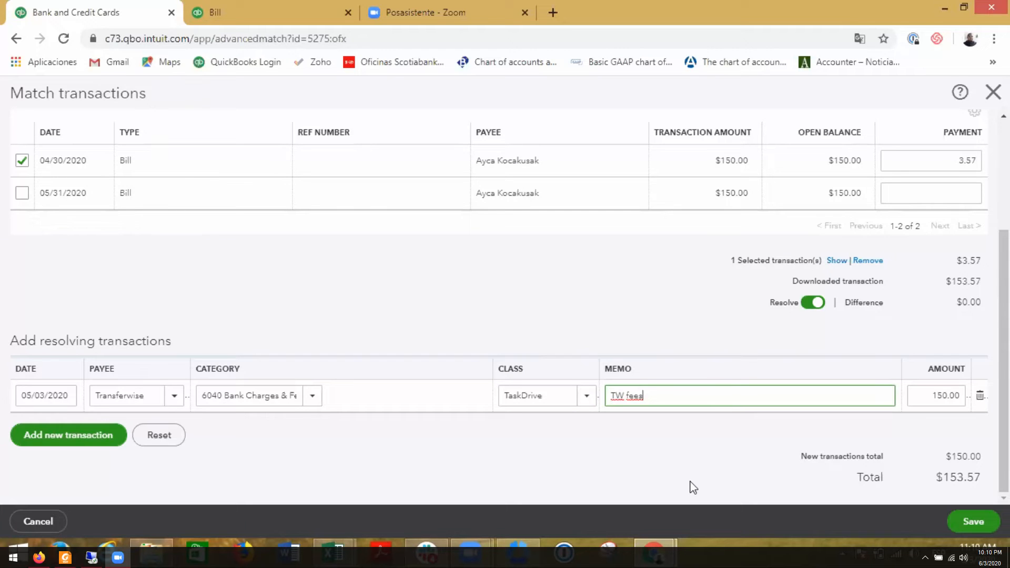
scroll(693, 486, "up", 2)
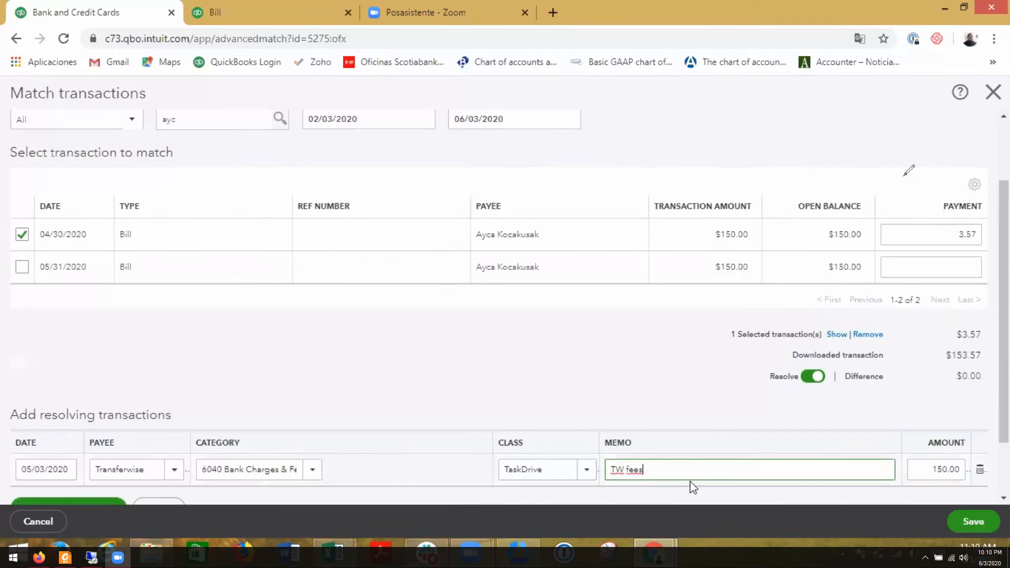
scroll(693, 486, "down", 2)
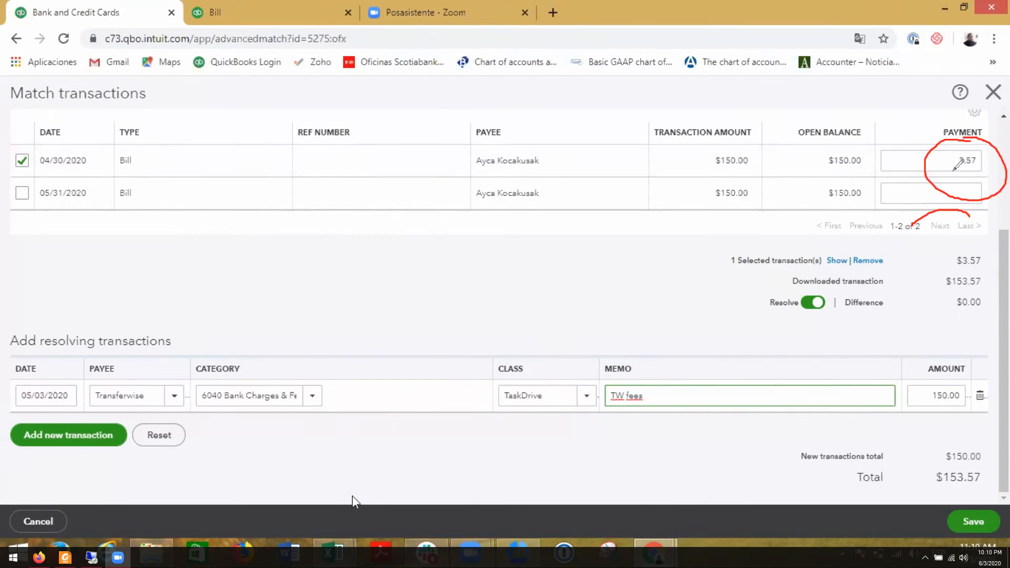
mouse_move(339, 557)
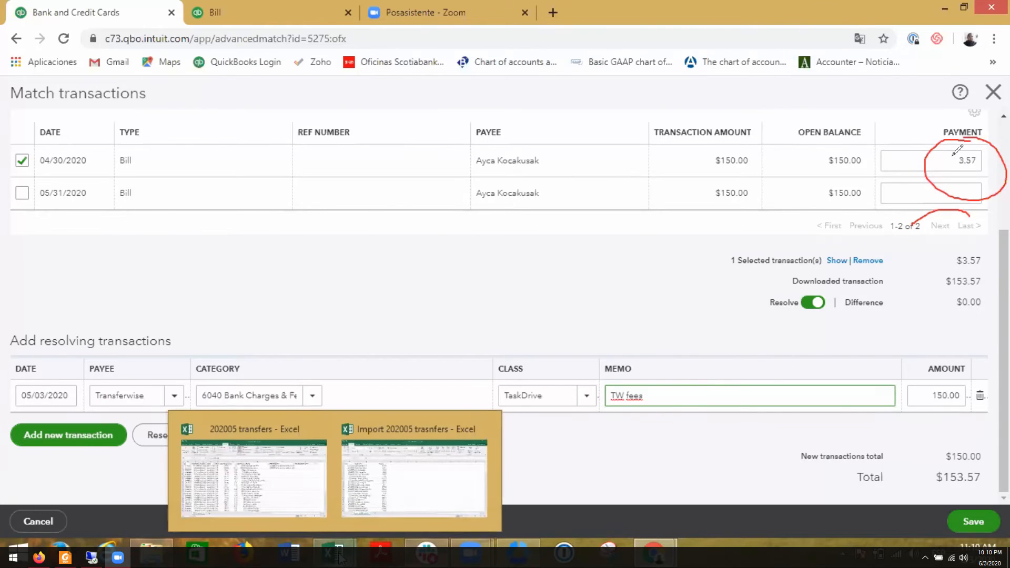
mouse_move(706, 335)
left_mouse_down()
mouse_move(922, 186)
mouse_move(924, 209)
left_mouse_up()
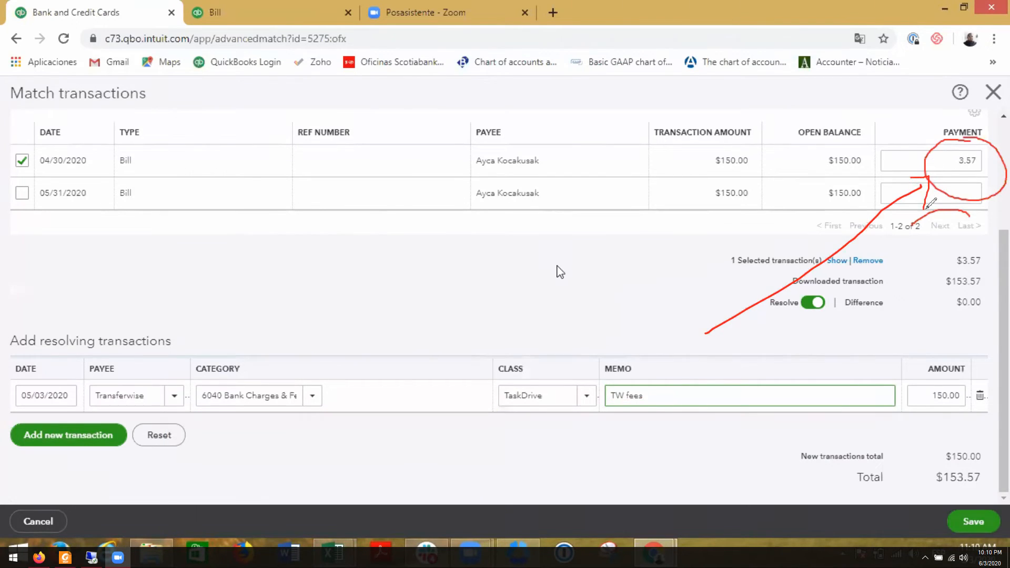
mouse_move(972, 141)
left_mouse_down()
mouse_move(973, 189)
mouse_move(981, 147)
left_mouse_up()
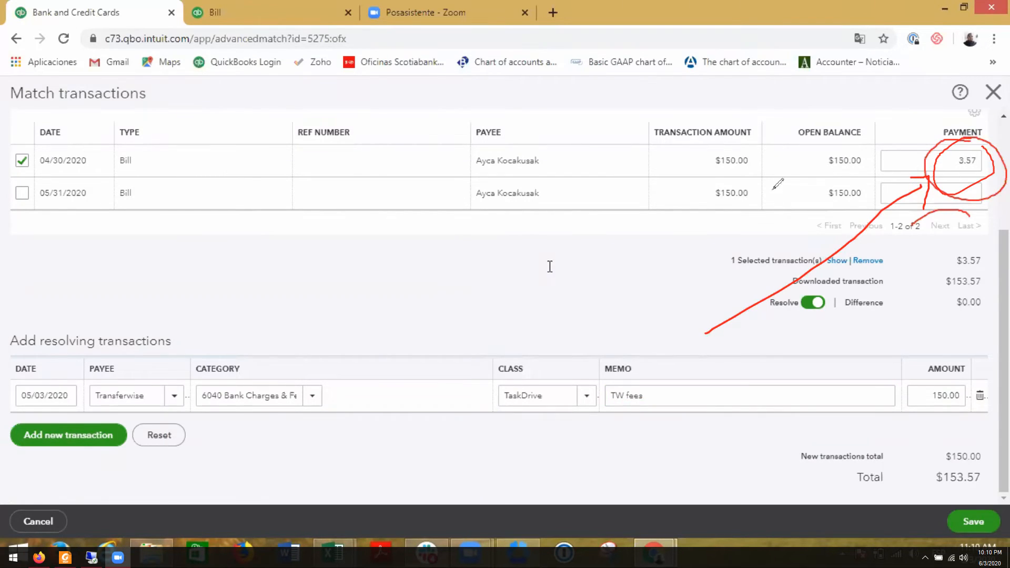
mouse_move(870, 146)
left_mouse_down()
mouse_move(814, 153)
mouse_move(874, 158)
left_mouse_up()
double_click(931, 394)
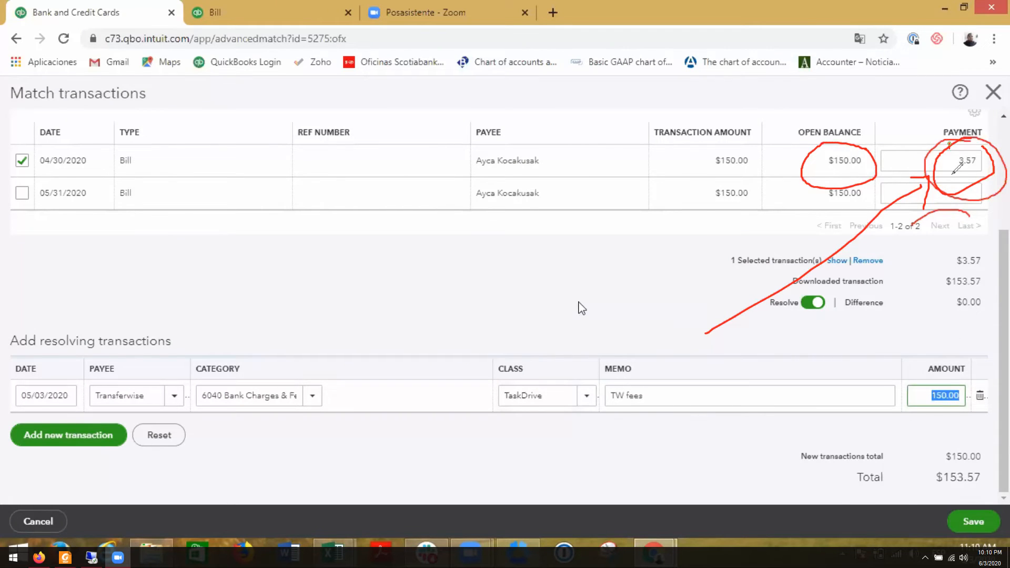
left_click_drag(950, 140, 992, 134)
- Set the payment for the selected 04/30/2020 bill to 150
scroll(580, 308, "up", 2)
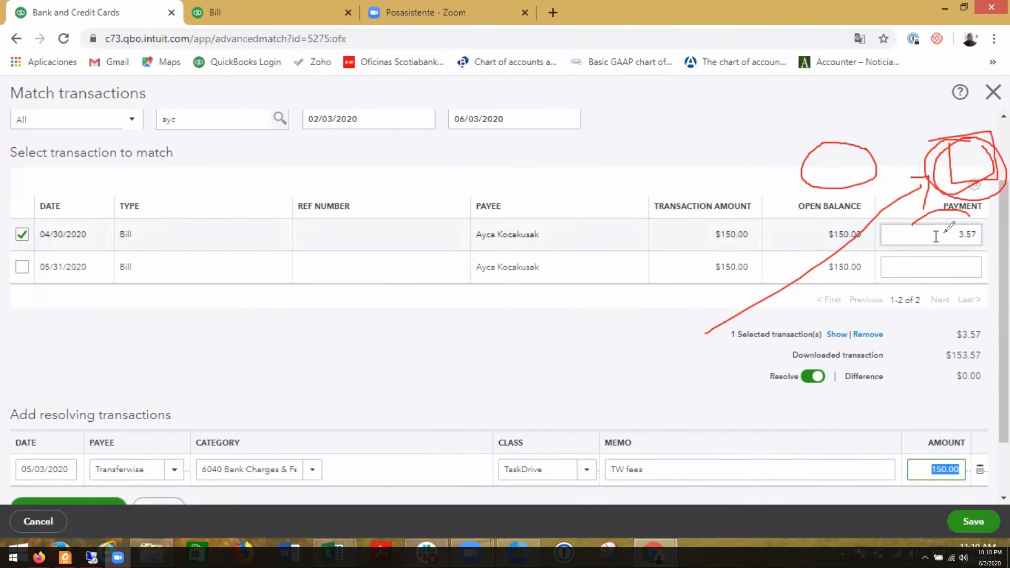
left_click(972, 236)
type("15")
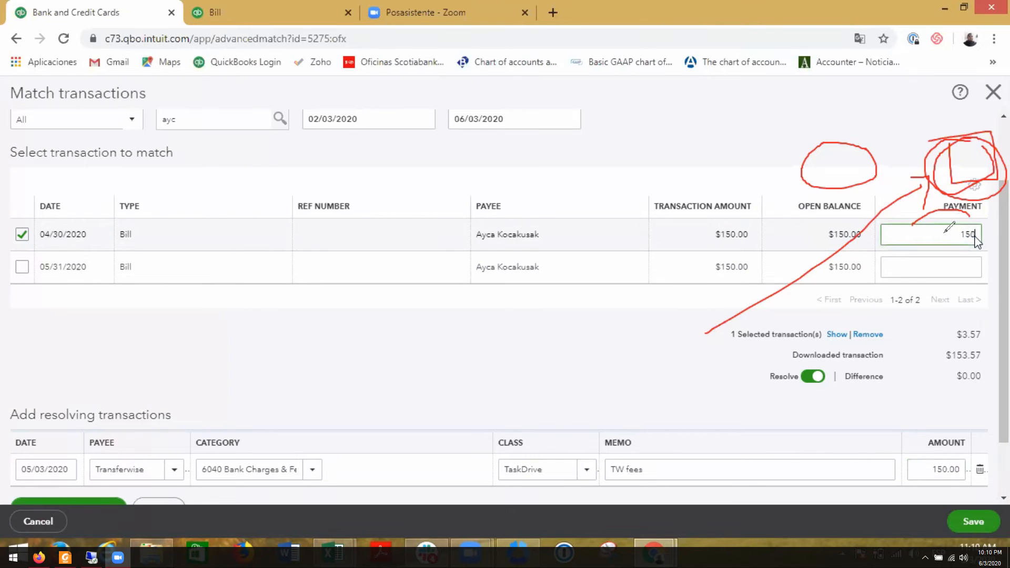
type("0")
left_click(573, 369)
scroll(573, 367, "down", 3)
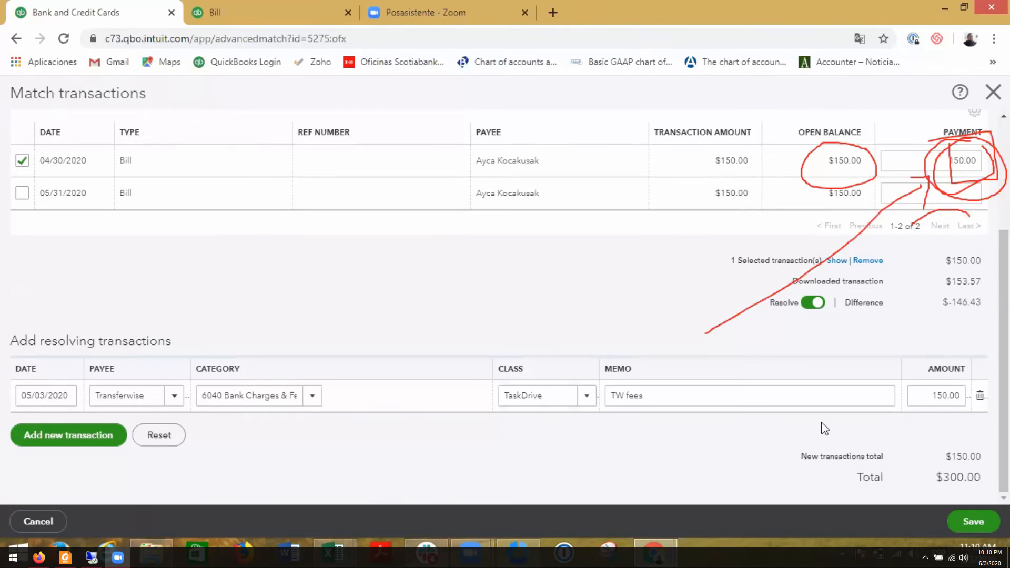
- Set the resolving transaction's amount to 3.57 and save the match
left_click(926, 396)
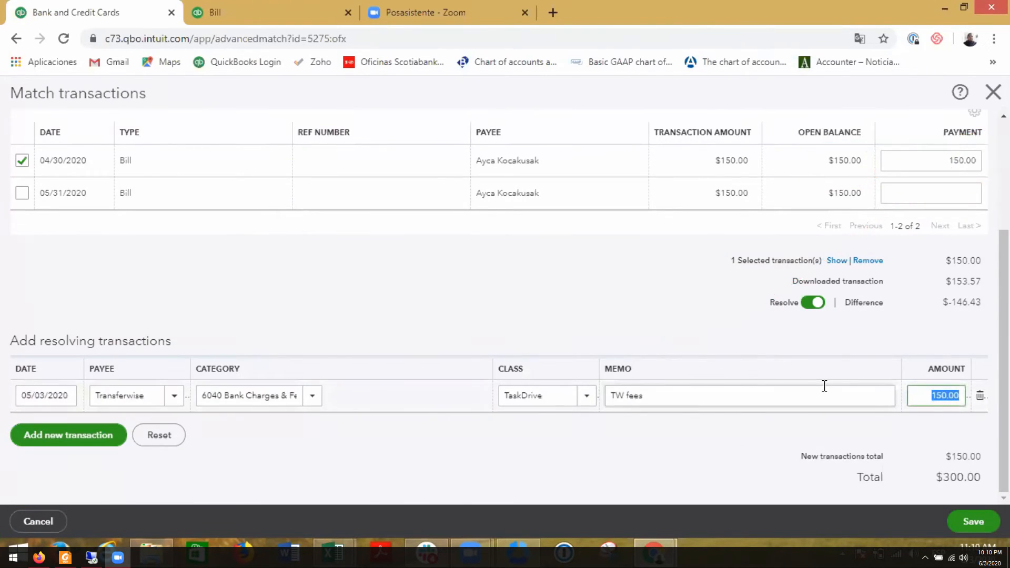
scroll(823, 386, "up", 3)
scroll(823, 386, "down", 3)
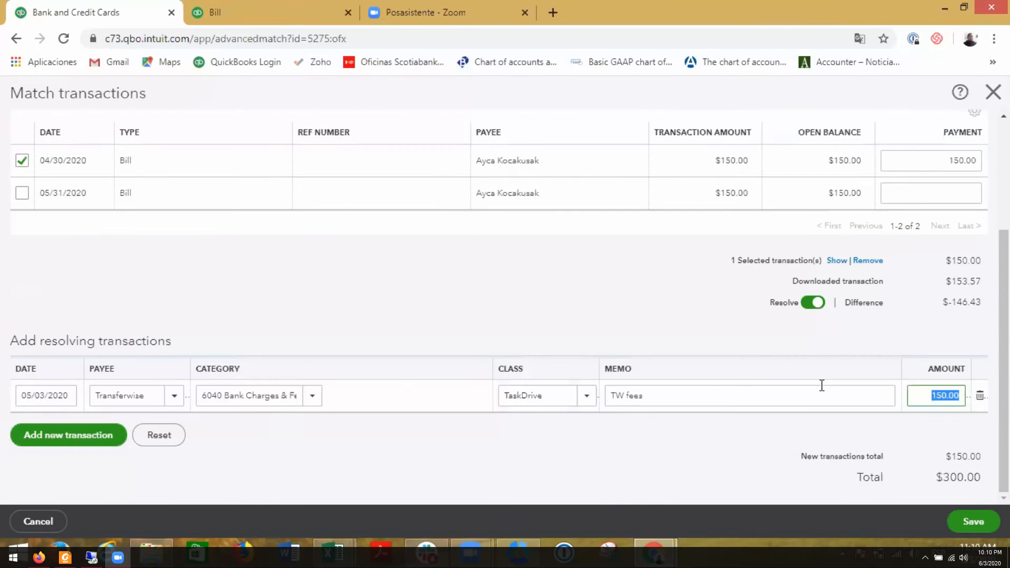
type("3.57")
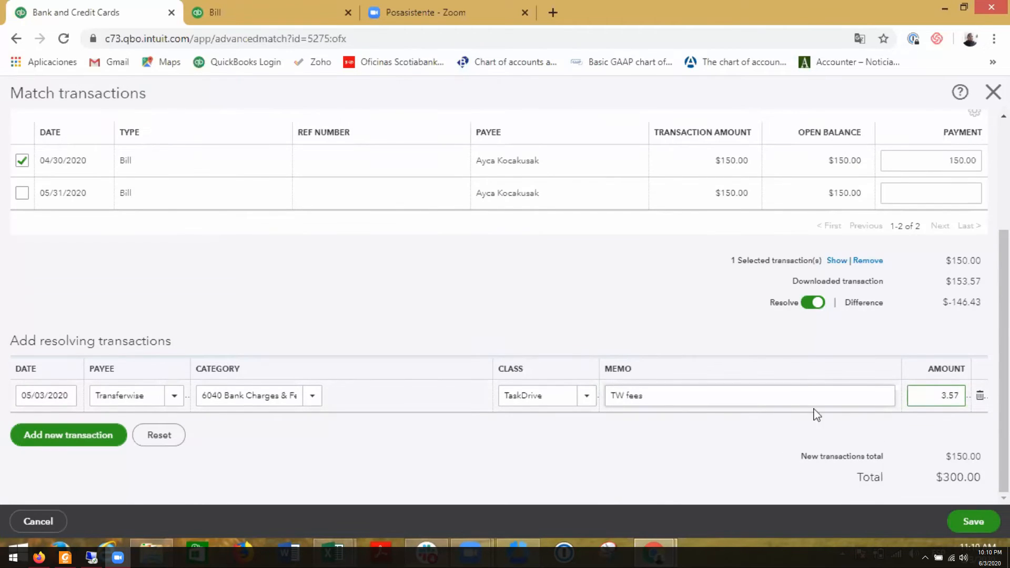
left_click(814, 394)
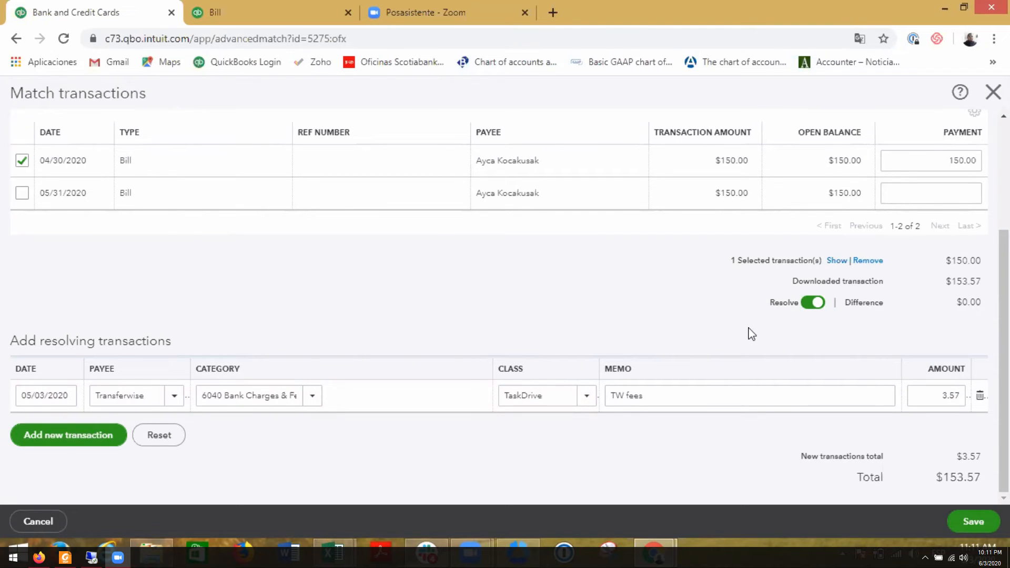
scroll(751, 333, "up", 3)
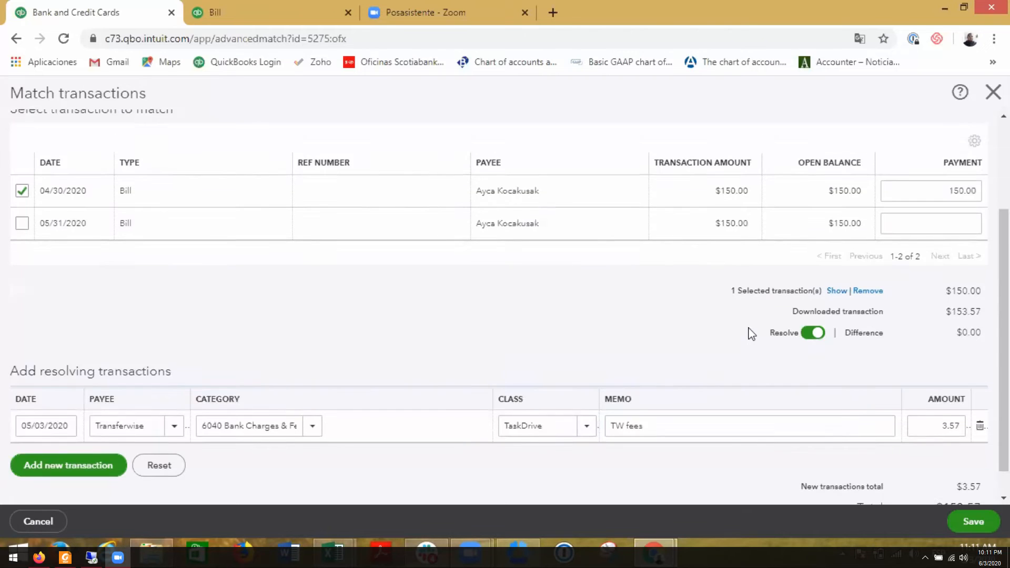
scroll(750, 333, "down", 3)
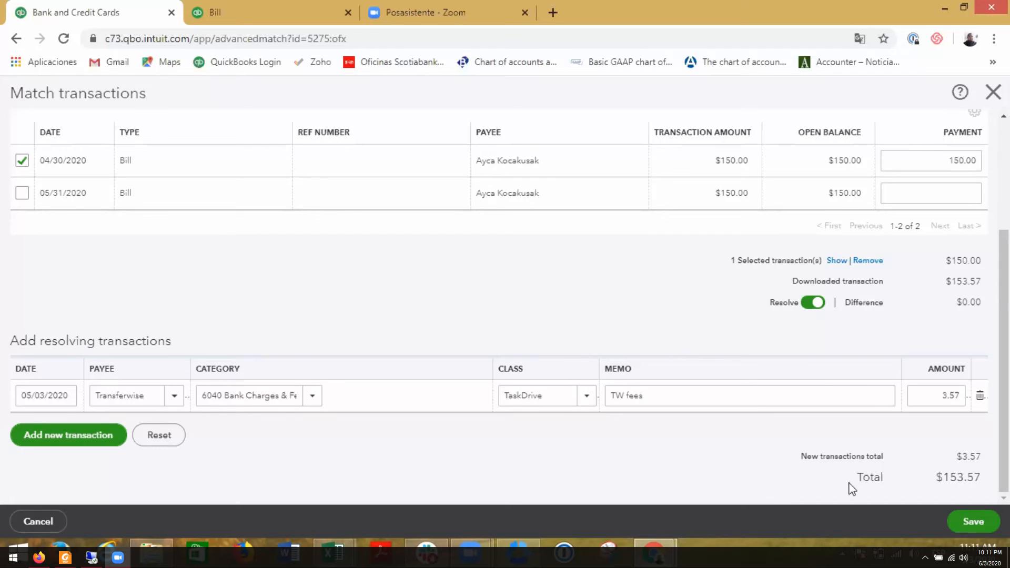
left_click(972, 523)
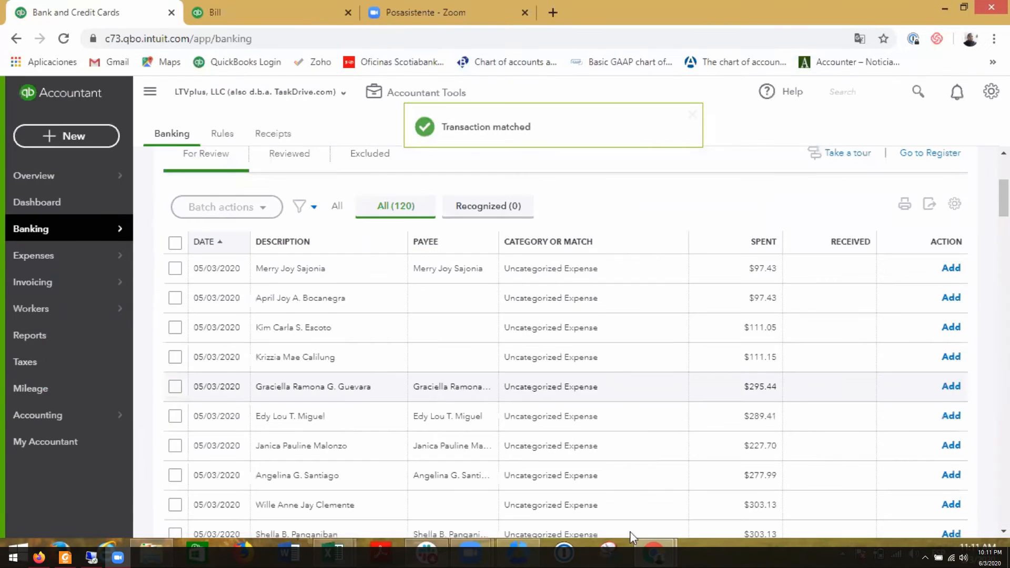
- Switch to the 202005 transfers workbook in Excel and copy the AW Staff note "20200603 (VV) - Matched with the bill" from R3 into R4
mouse_move(331, 557)
left_click(270, 500)
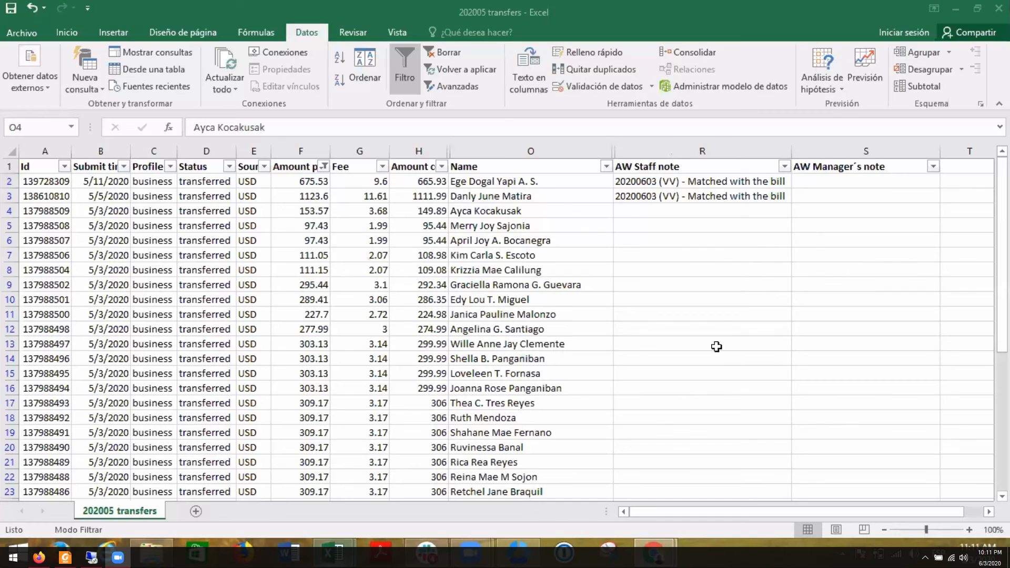
left_click(658, 197)
key("ctrl+c")
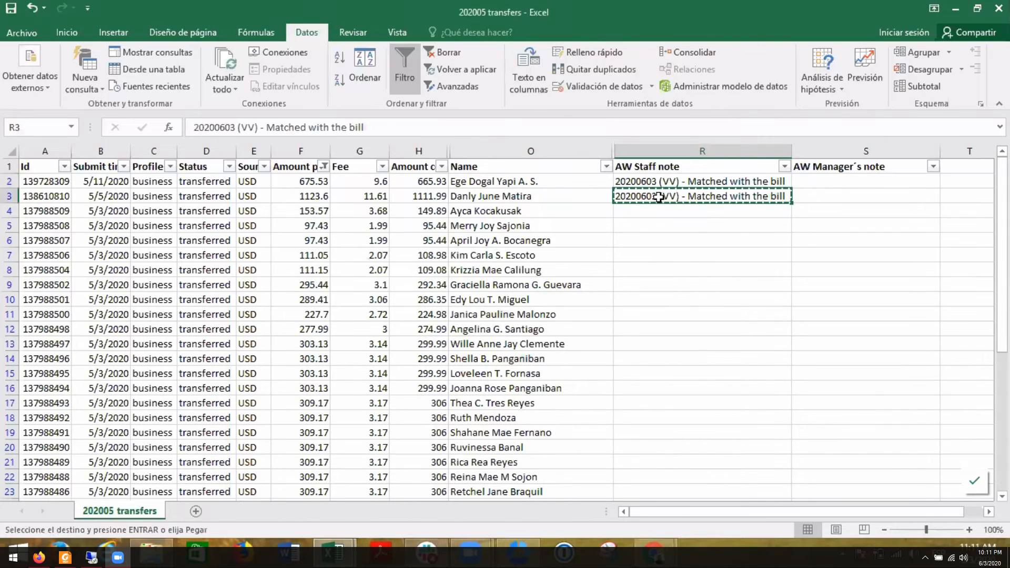
key("Down")
key("Return")
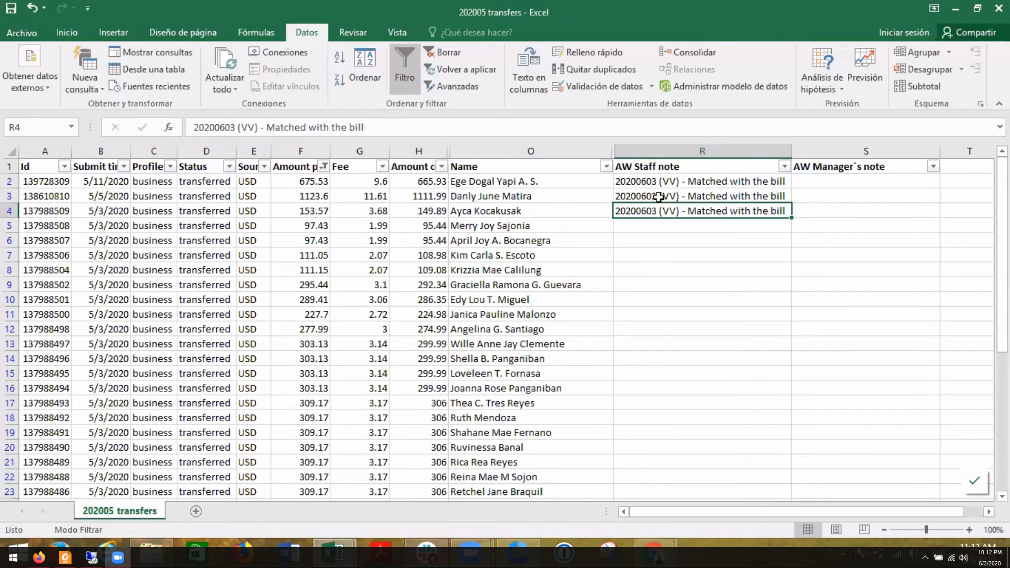
- Return to QuickBooks Online, open the Profit and Loss report and review its May 2020 income, cost and expense lines
left_click(653, 555)
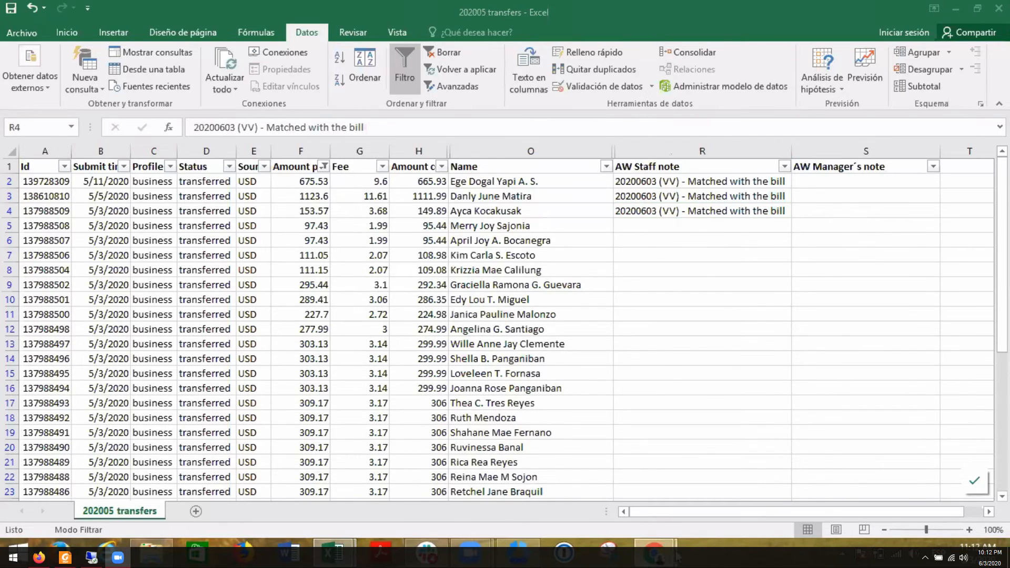
left_click(611, 497)
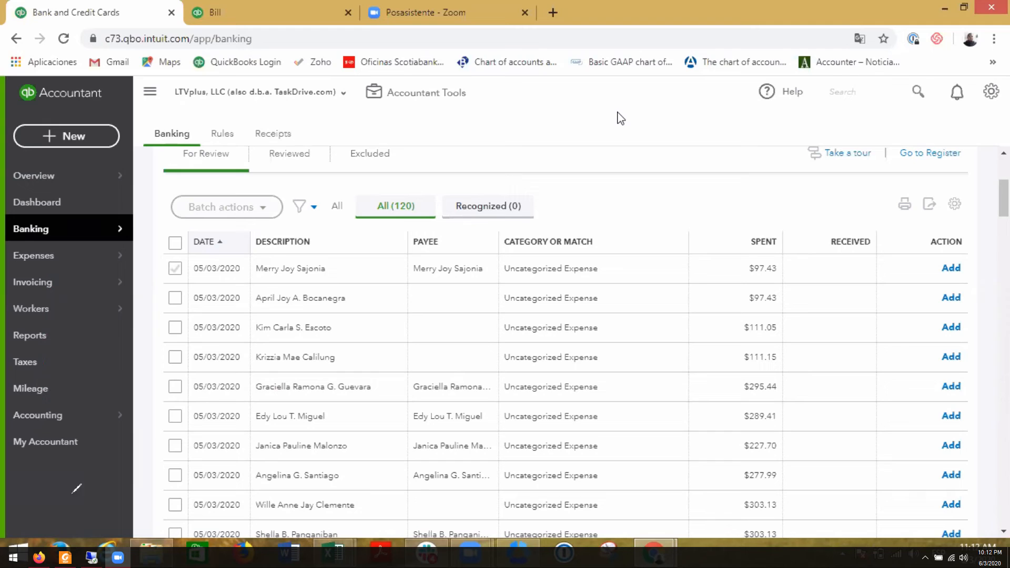
mouse_move(87, 330)
left_mouse_down()
mouse_move(6, 336)
mouse_move(74, 338)
left_mouse_up()
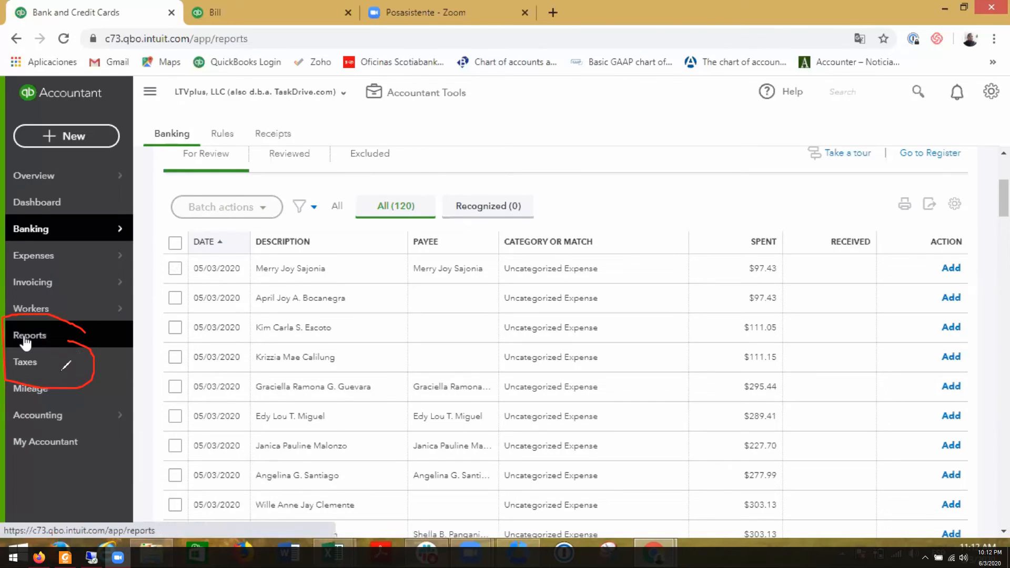
left_click(46, 339)
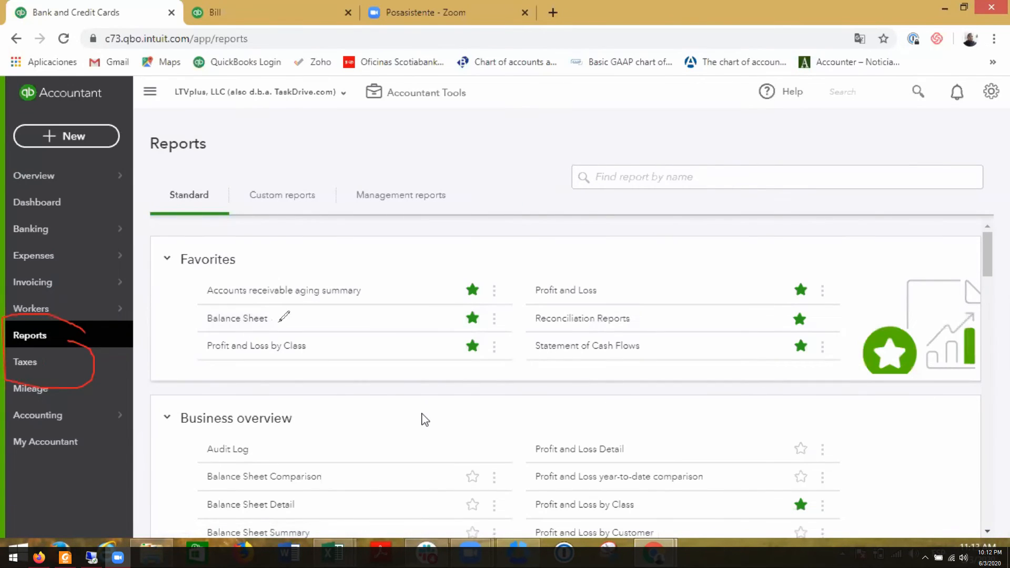
left_click_drag(600, 280, 521, 283)
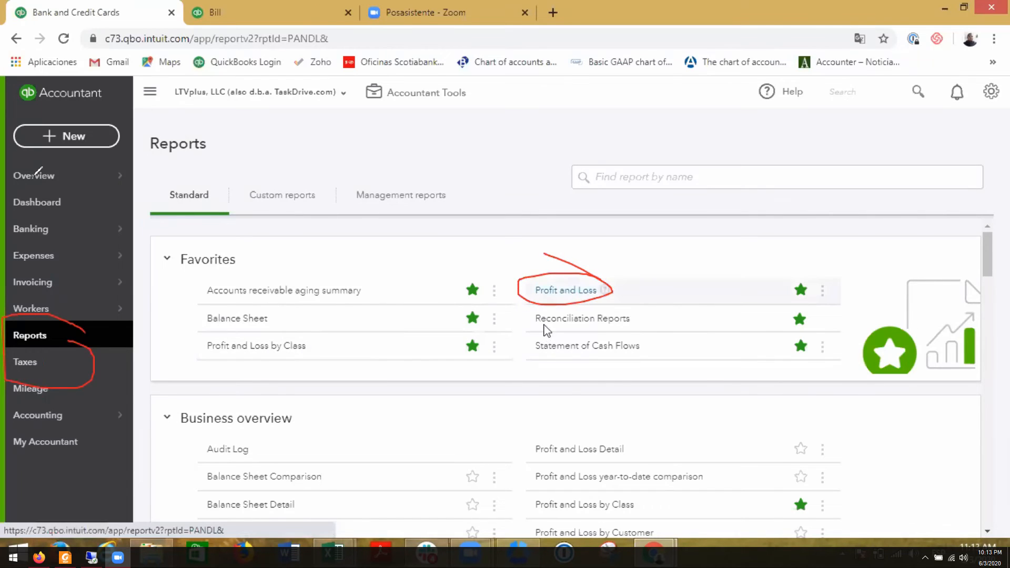
left_click(568, 290)
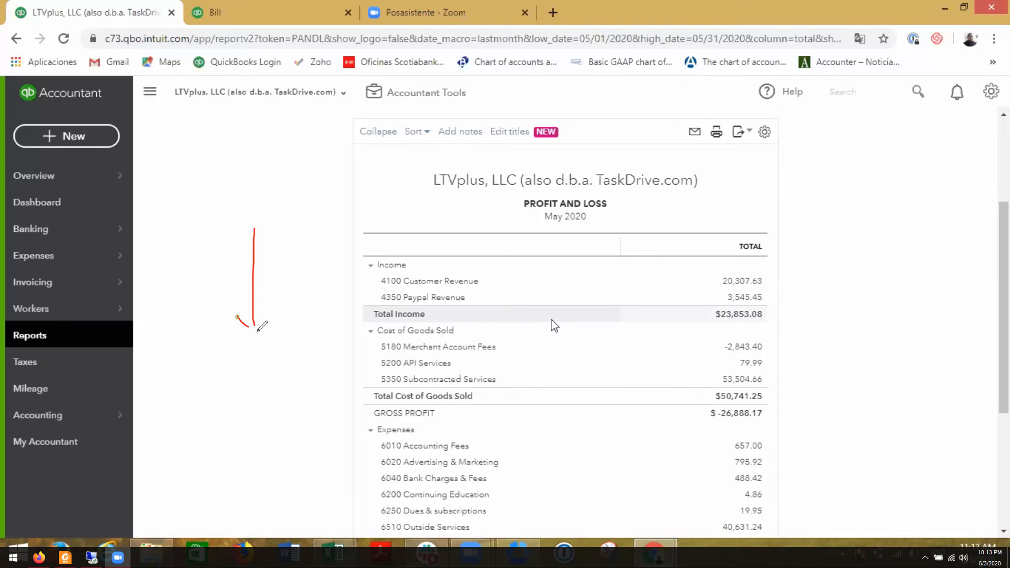
scroll(553, 323, "up", 3)
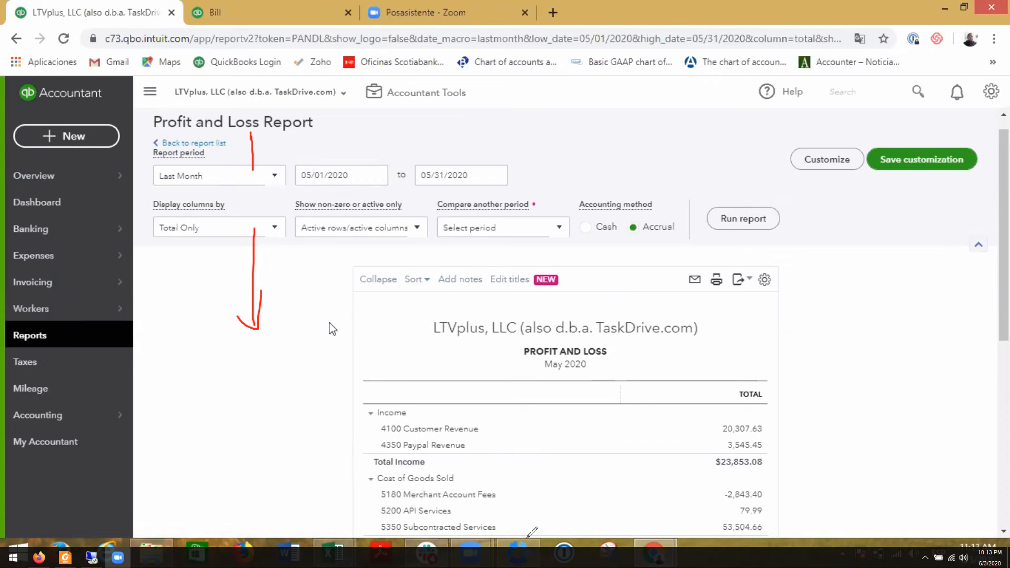
scroll(331, 329, "down", 1)
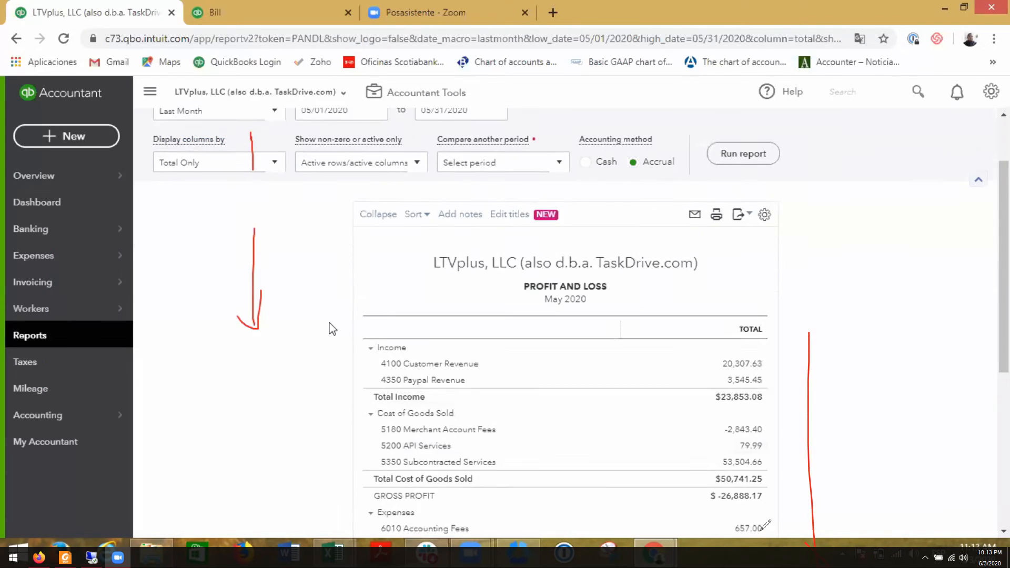
scroll(332, 329, "down", 5)
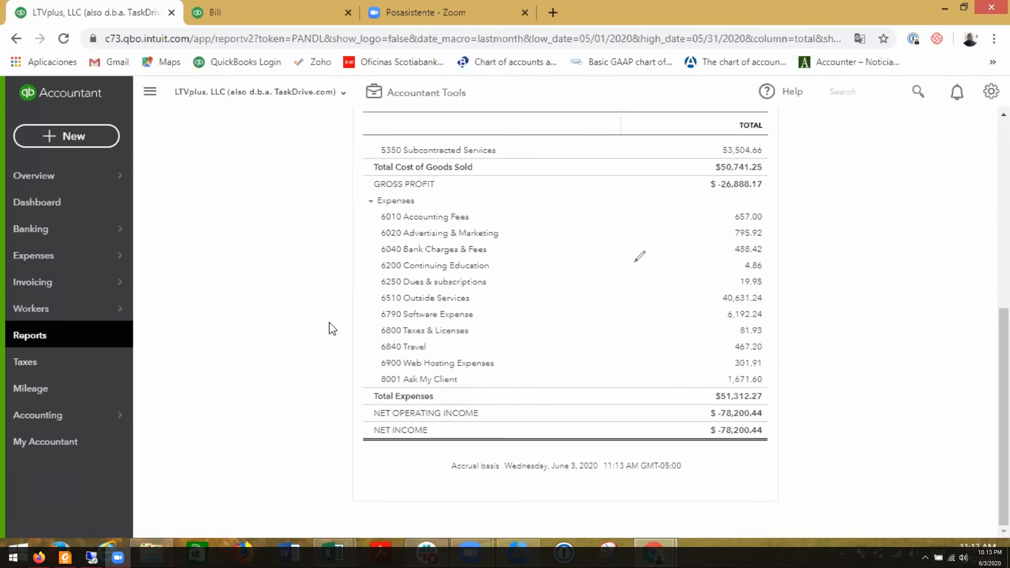
left_click_drag(817, 374, 821, 264)
- Set the Profit and Loss report period to 04/01/2020 through 04/30/2020 and run the report
scroll(332, 329, "up", 2)
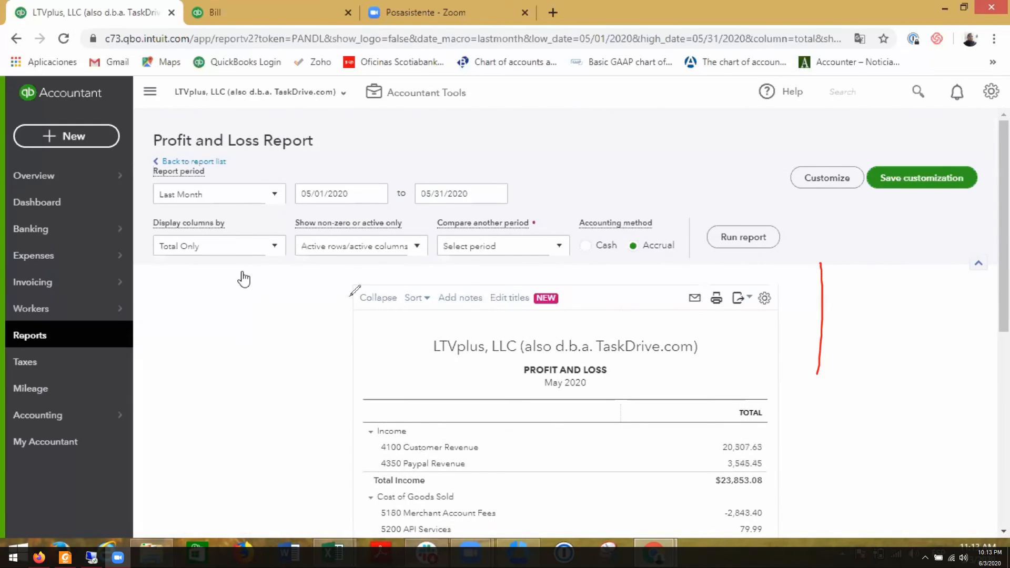
left_click(377, 194)
left_click(376, 194)
left_click(274, 195)
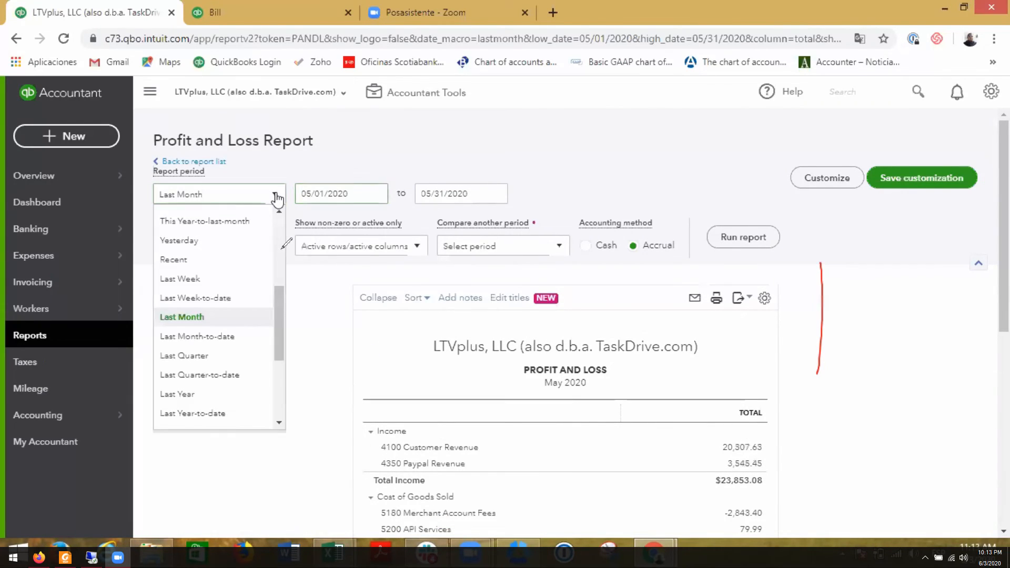
left_click(275, 196)
left_click(377, 194)
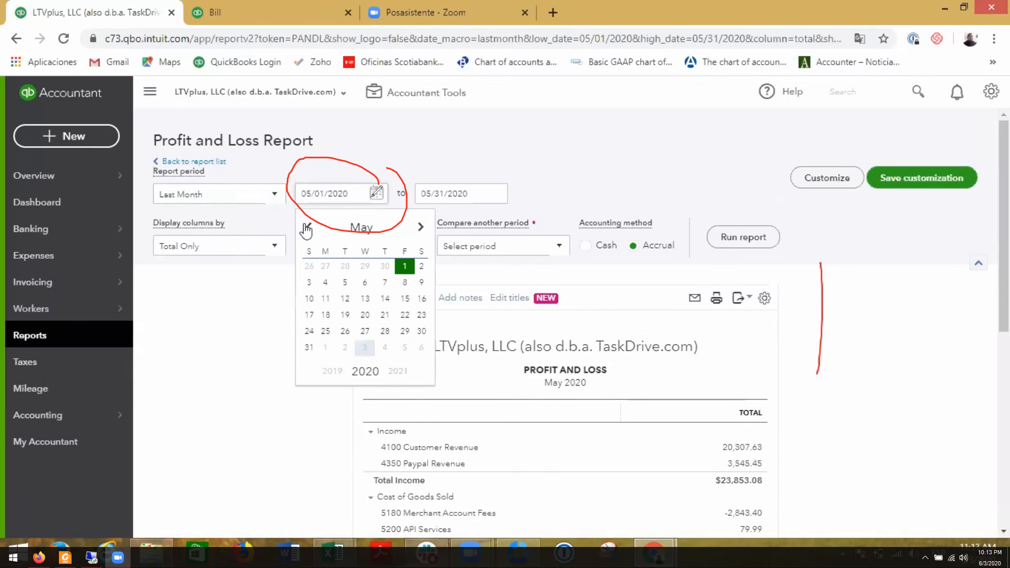
left_click(307, 227)
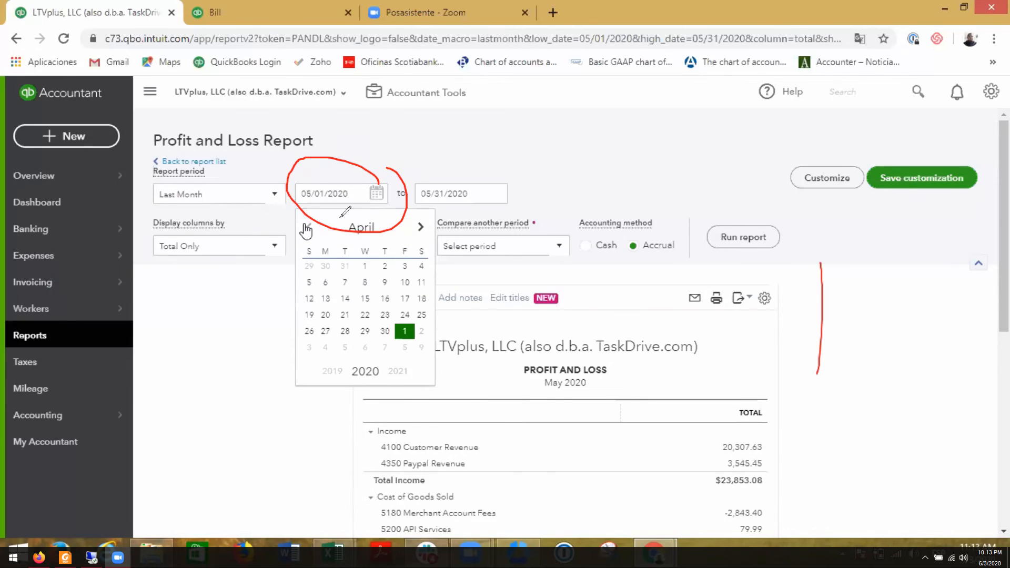
left_click(364, 265)
left_click(445, 190)
left_click(495, 195)
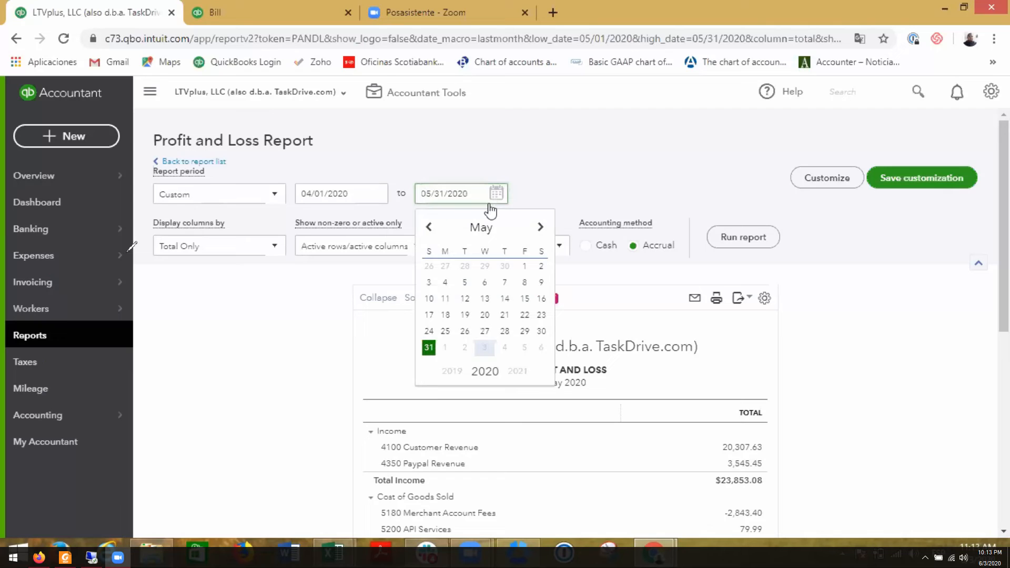
left_click(428, 227)
left_click(504, 330)
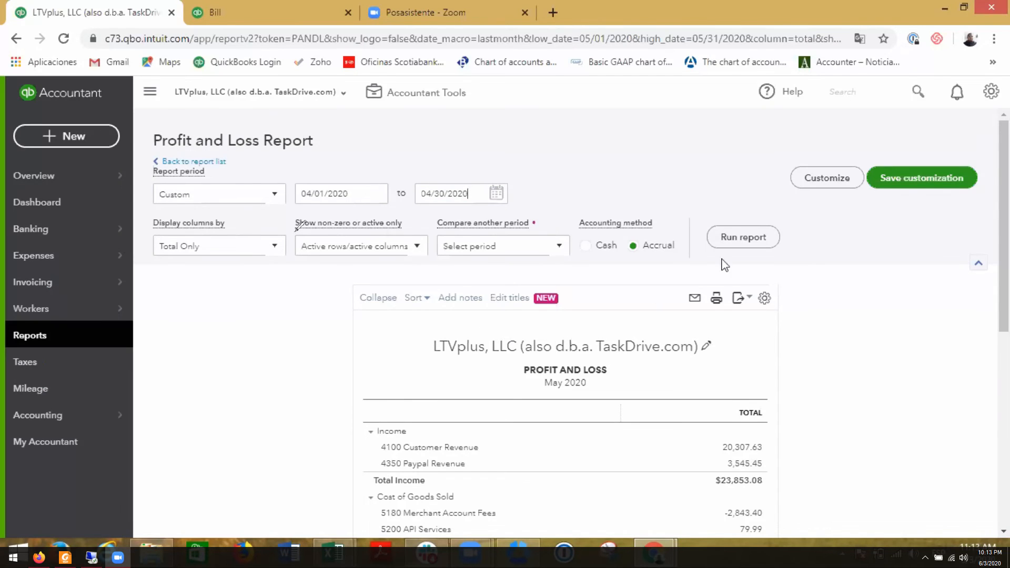
left_click(755, 243)
- Examine the April 2020 Profit and Loss report from income through expenses, focusing on the net operating income line
scroll(928, 381, "down", 12)
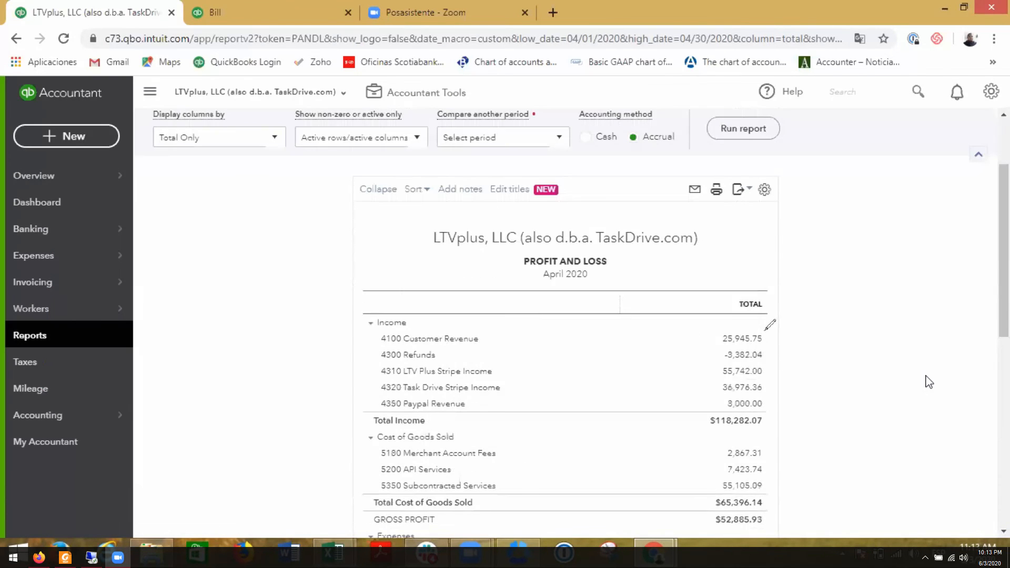
scroll(927, 382, "up", 12)
scroll(928, 383, "down", 12)
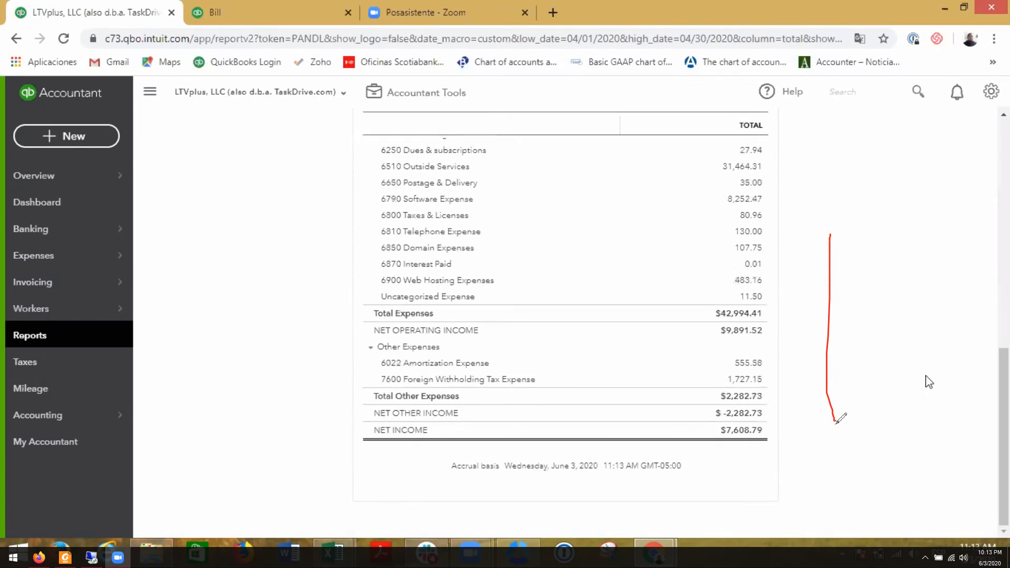
mouse_move(765, 322)
left_mouse_down()
mouse_move(724, 316)
mouse_move(775, 324)
left_mouse_up()
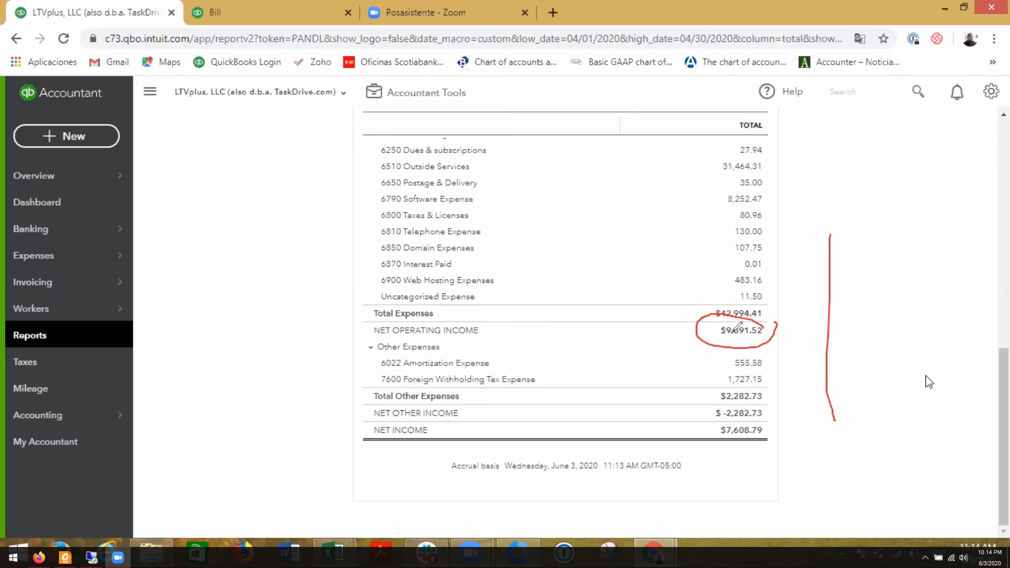
left_click_drag(776, 322, 767, 334)
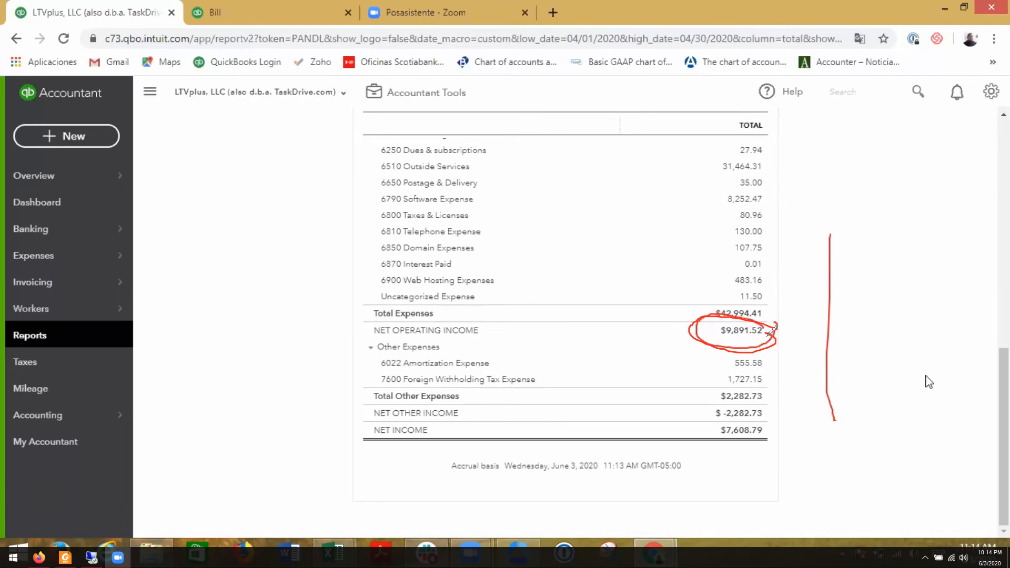
scroll(771, 331, "up", 1)
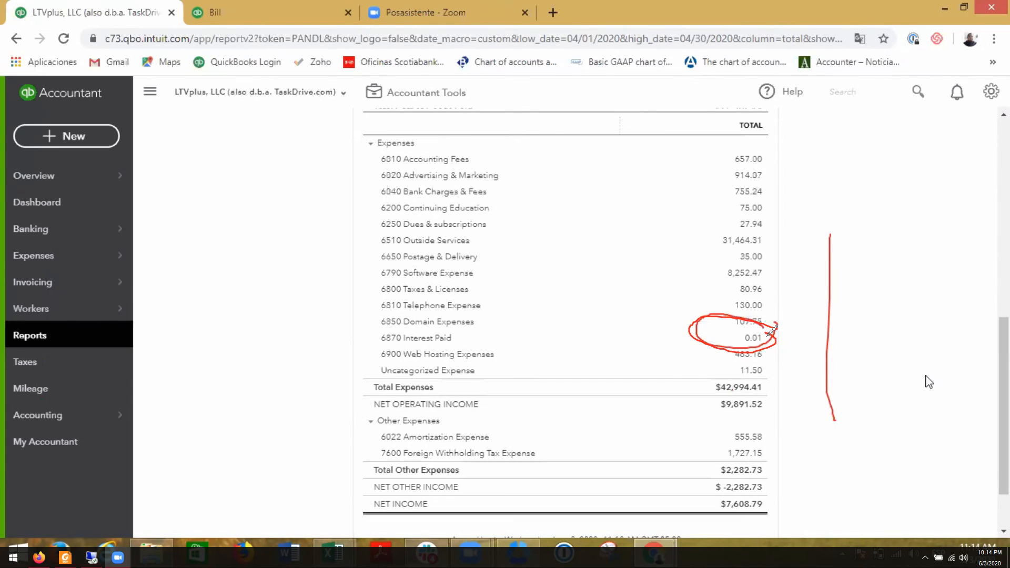
mouse_move(785, 403)
left_mouse_down()
mouse_move(719, 405)
mouse_move(769, 406)
left_mouse_up()
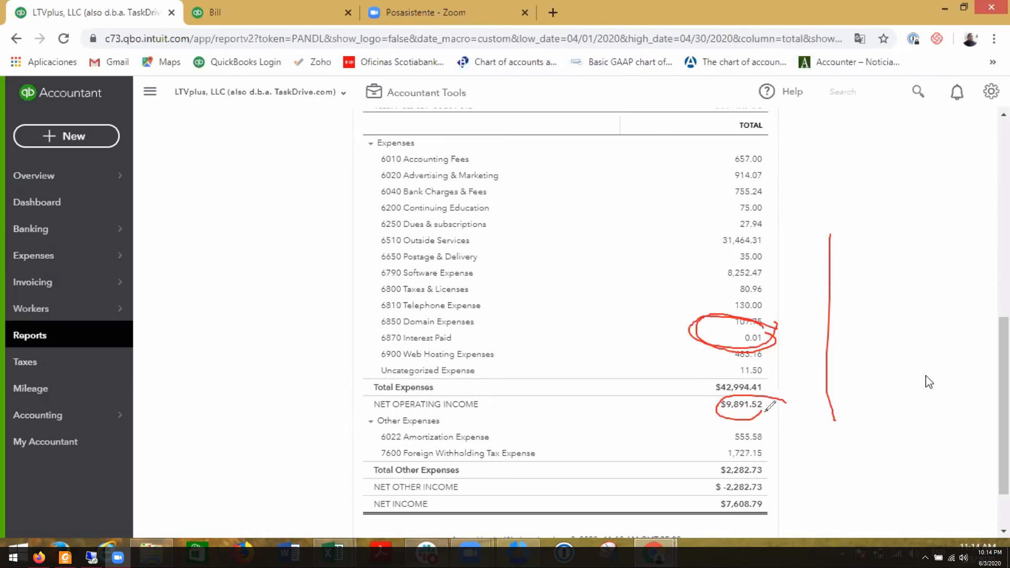
mouse_move(791, 399)
left_mouse_down()
mouse_move(762, 395)
mouse_move(773, 416)
mouse_move(770, 384)
left_mouse_up()
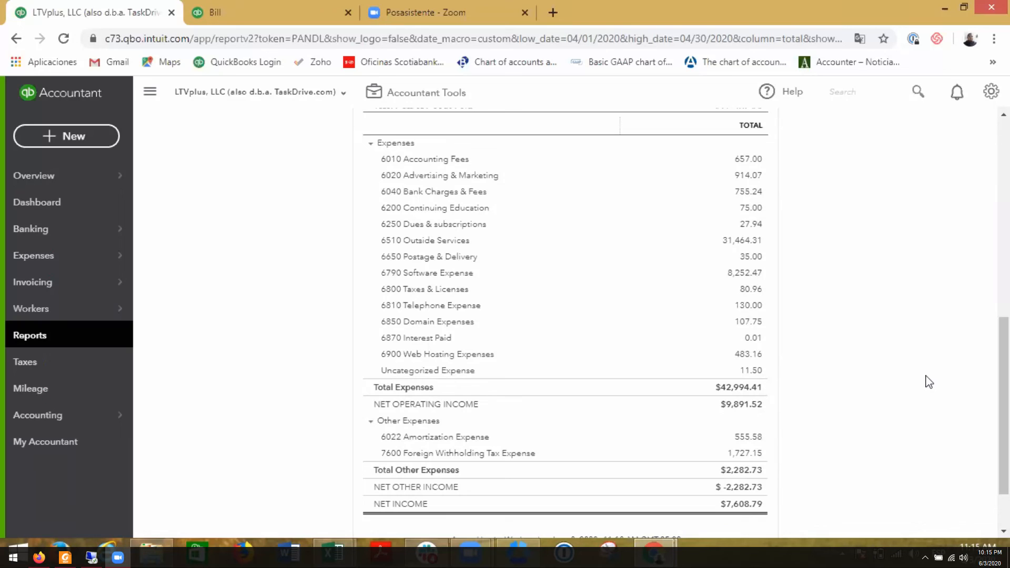
mouse_move(58, 255)
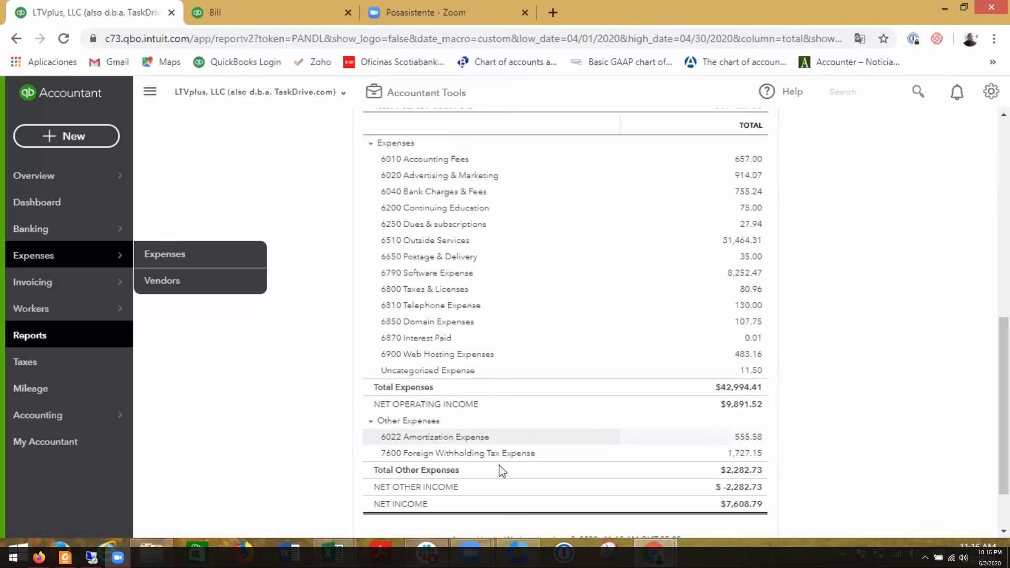
mouse_move(476, 563)
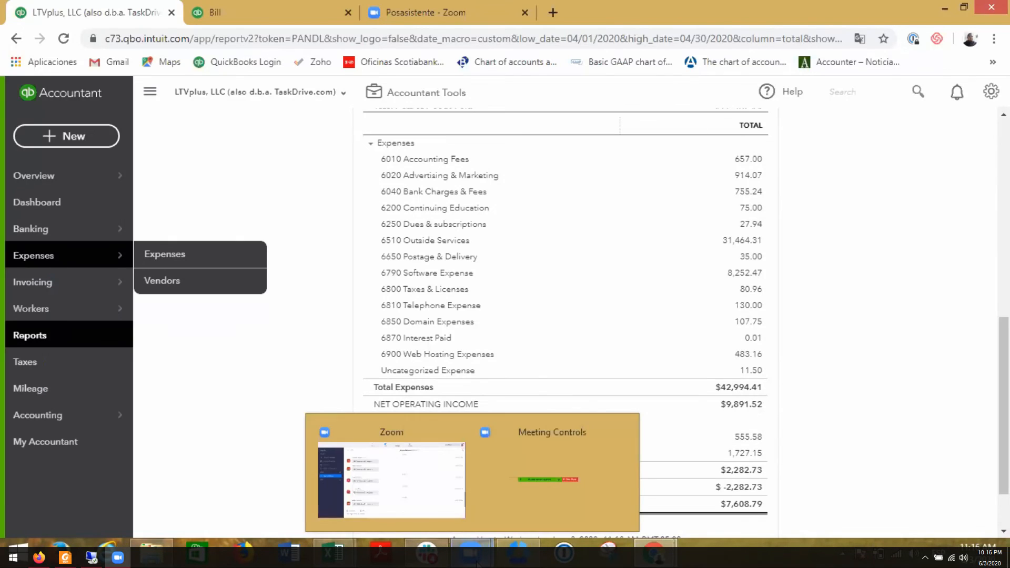